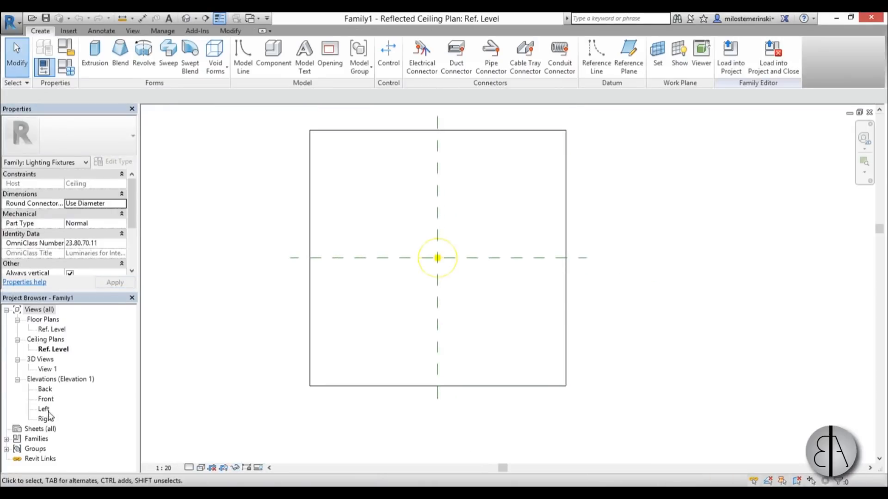
Step: Open the Front elevation and check the distance between the ceiling and the Light Source Elevation reference plane
{"action": "double_click", "coordinate": [46, 399]}
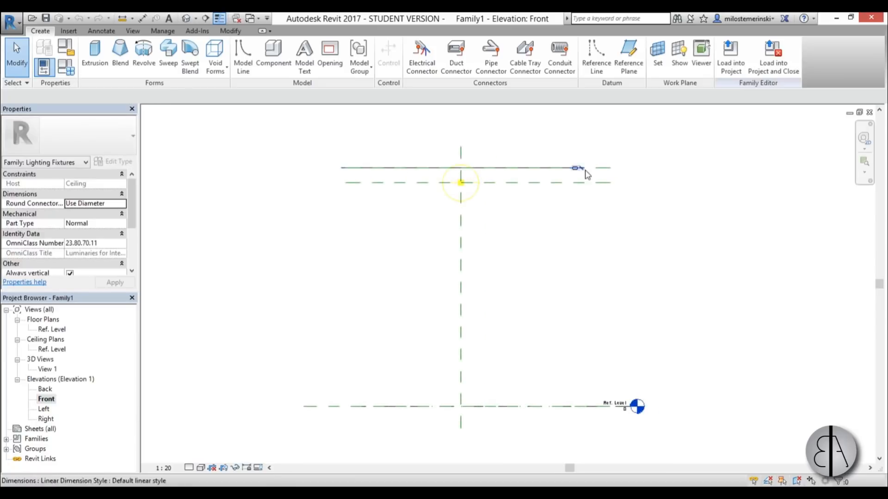
{"action": "scroll", "coordinate": [489, 191], "scroll_direction": "up", "scroll_amount": 2}
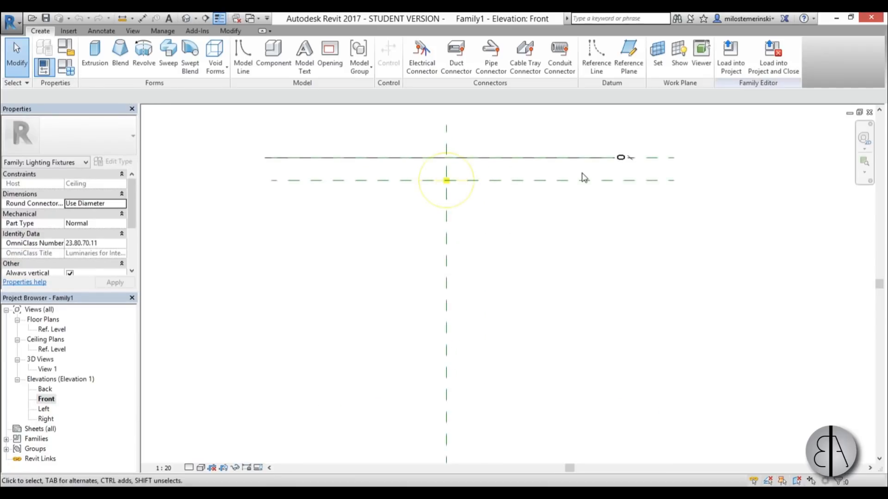
{"action": "left_click", "coordinate": [582, 180]}
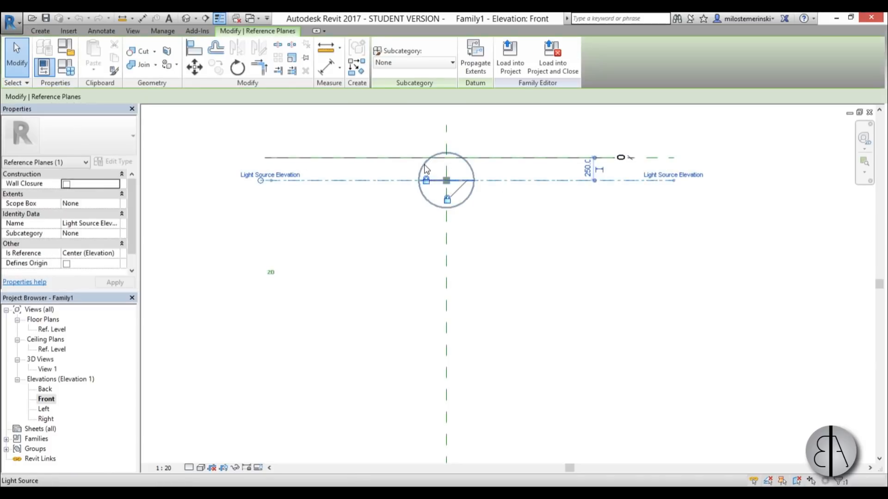
{"action": "left_click", "coordinate": [545, 248]}
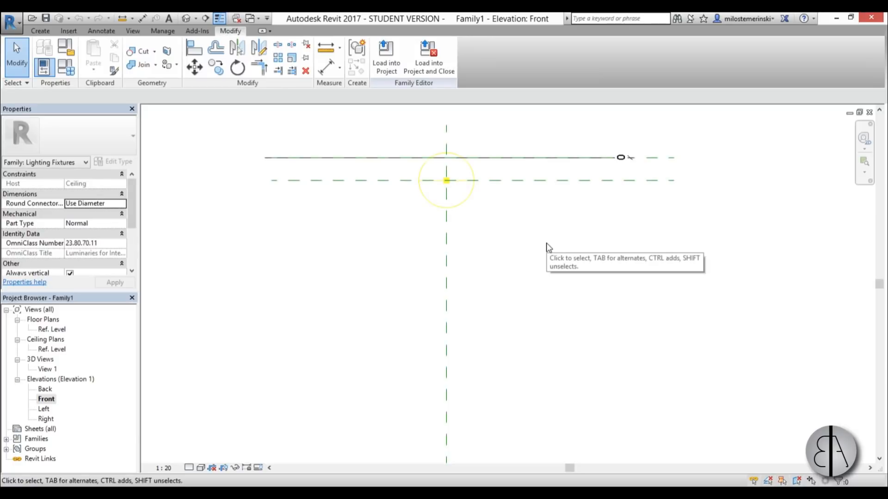
Step: Set the project's length units to centimeters
{"action": "key", "text": "u"}
{"action": "key", "text": "n"}
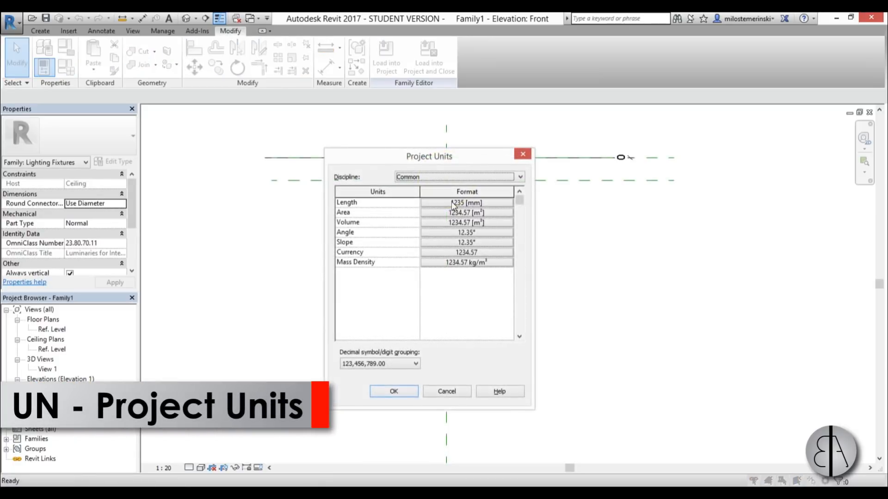
{"action": "left_click", "coordinate": [453, 203]}
{"action": "left_click", "coordinate": [370, 226]}
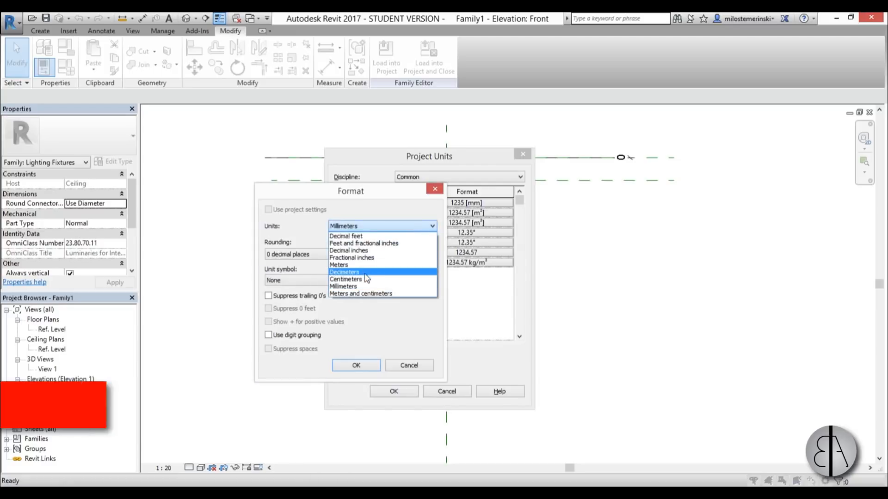
{"action": "left_click", "coordinate": [368, 279]}
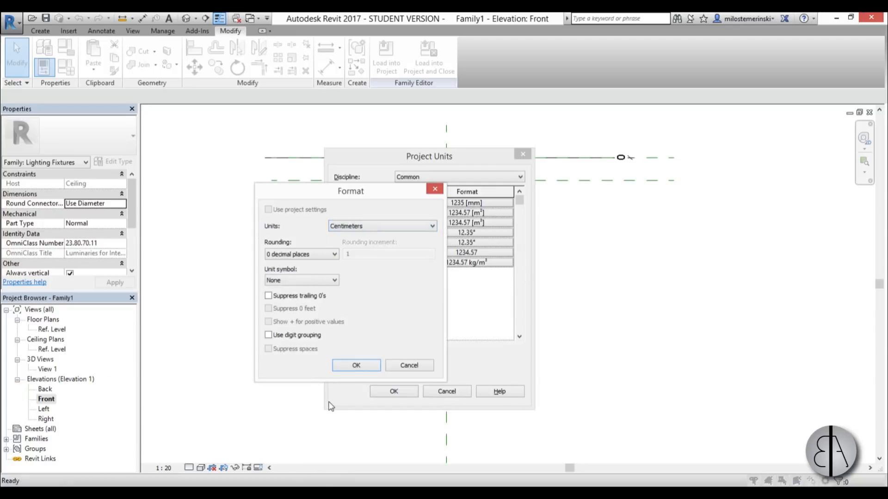
{"action": "left_click", "coordinate": [344, 370]}
{"action": "left_click", "coordinate": [395, 392]}
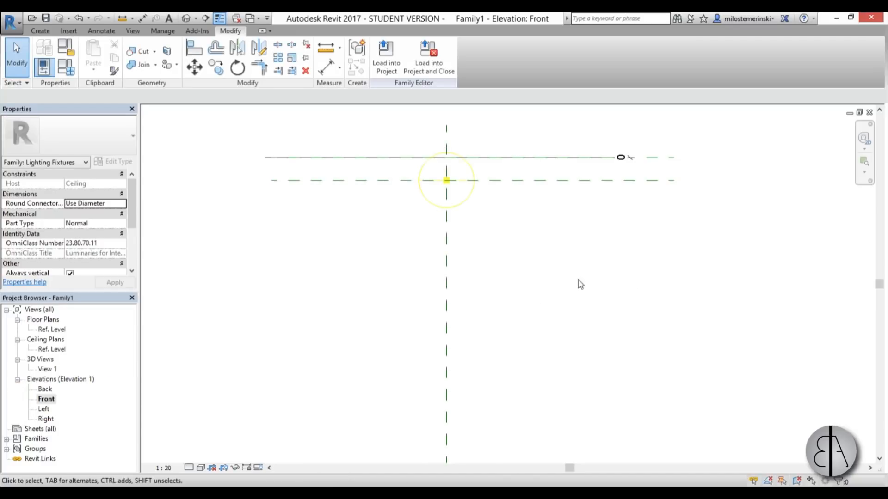
Step: Set the Light Source Elevation reference plane's distance from the ceiling to 50 cm
{"action": "left_click", "coordinate": [529, 187]}
{"action": "left_click", "coordinate": [571, 168]}
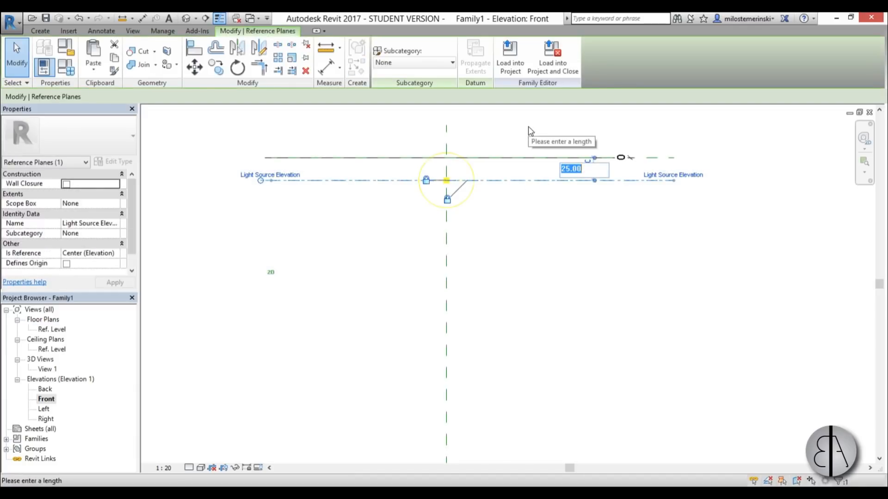
{"action": "type", "text": "50"}
{"action": "key", "text": "Return"}
{"action": "key", "text": "Escape"}
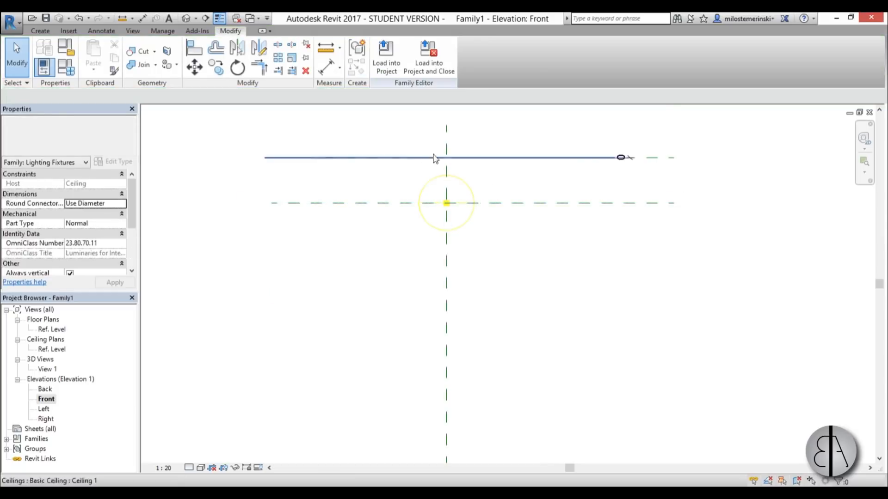
{"action": "scroll", "coordinate": [495, 214], "scroll_direction": "up", "scroll_amount": 3}
{"action": "left_click", "coordinate": [488, 261]}
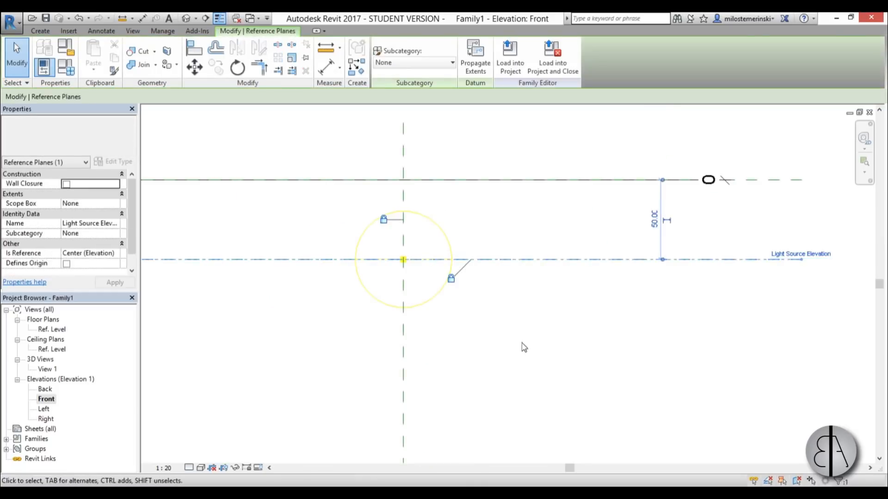
{"action": "key", "text": "Escape"}
Step: Draw a horizontal reference plane between the ceiling and the light source plane, about 14 cm above the light source plane
{"action": "key", "text": "r"}
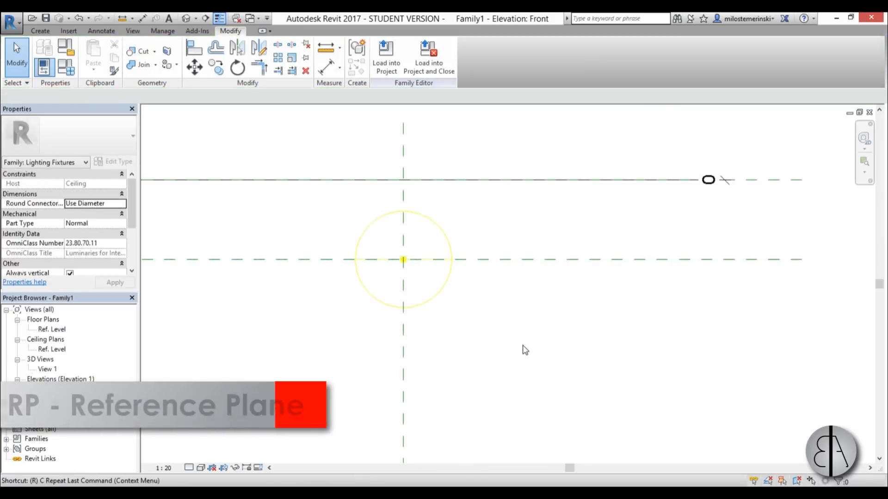
{"action": "key", "text": "p"}
{"action": "scroll", "coordinate": [320, 233], "scroll_direction": "down", "scroll_amount": 1}
{"action": "middle_click_drag", "start_coordinate": [327, 245], "coordinate": [371, 261]}
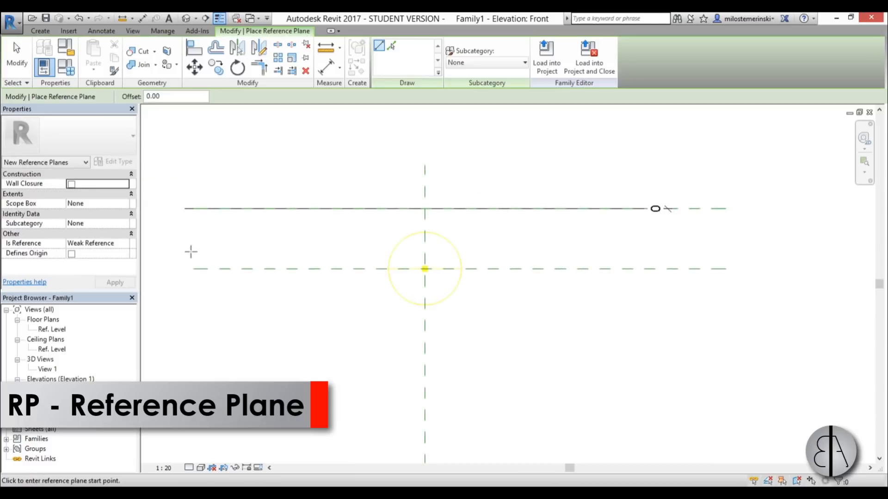
{"action": "left_click", "coordinate": [191, 251]}
{"action": "left_click", "coordinate": [726, 248]}
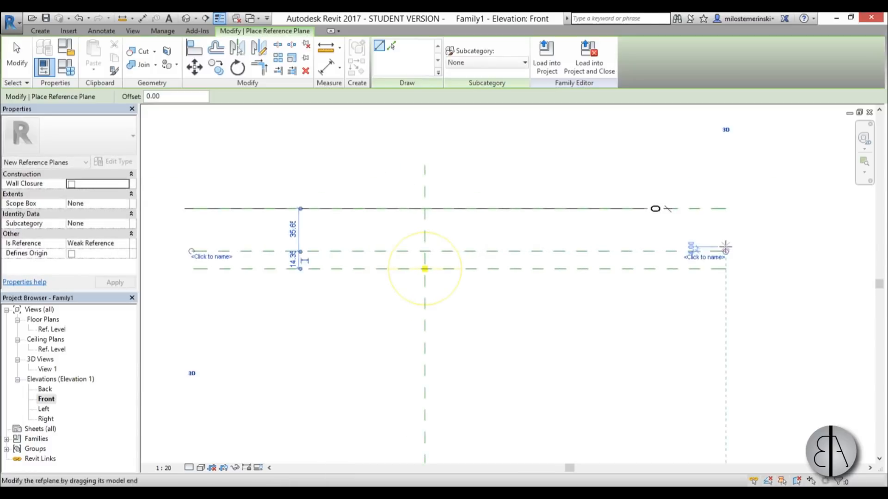
{"action": "key", "text": "Escape"}
{"action": "key", "text": "Escape"}
Step: Set the new reference plane's distance above the light source plane to 20 cm
{"action": "left_click", "coordinate": [565, 252]}
{"action": "left_click", "coordinate": [293, 260]}
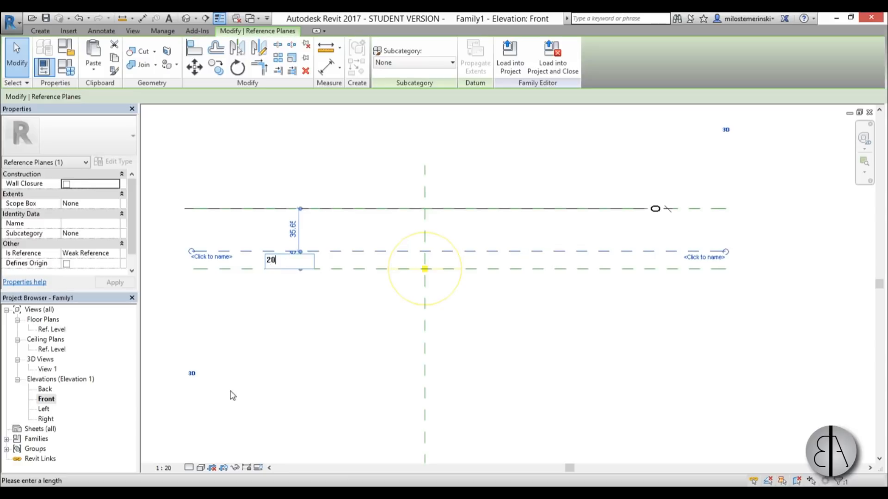
{"action": "type", "text": "20"}
{"action": "key", "text": "Return"}
{"action": "left_click", "coordinate": [317, 390]}
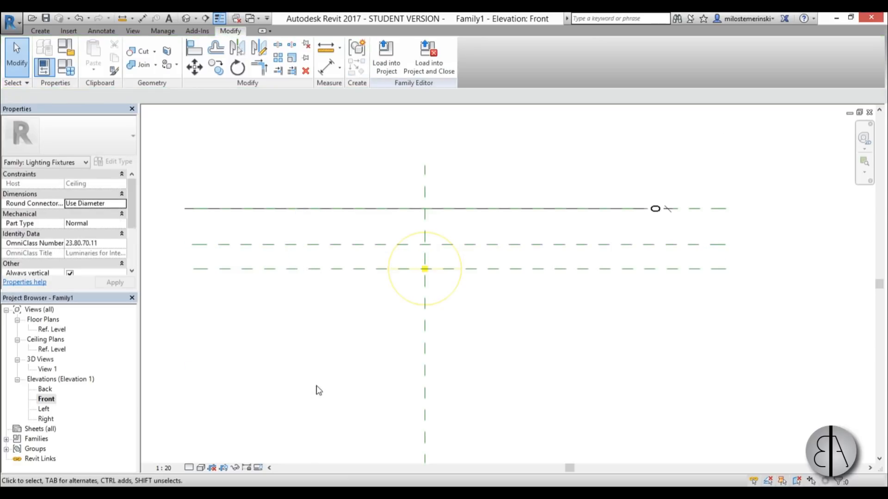
Step: Add an aligned dimension between the ceiling reference plane and the light source elevation plane
{"action": "scroll", "coordinate": [398, 237], "scroll_direction": "up", "scroll_amount": 5}
{"action": "scroll", "coordinate": [391, 255], "scroll_direction": "down", "scroll_amount": 3}
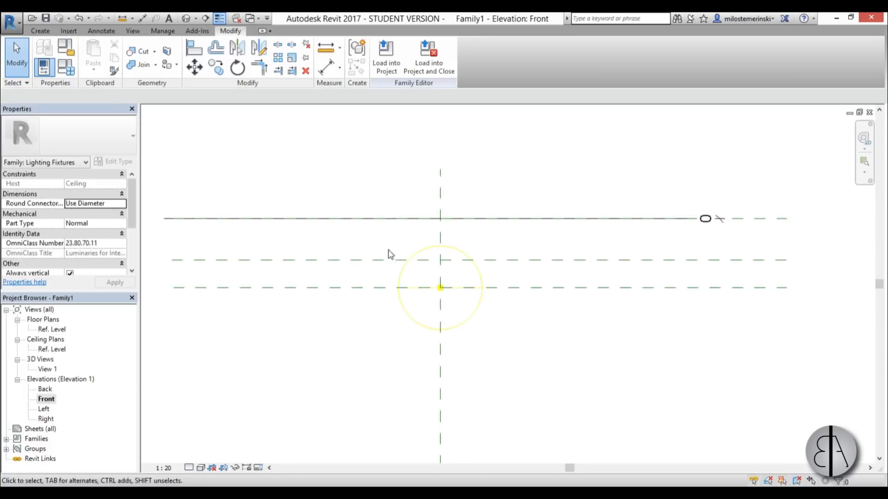
{"action": "middle_click_drag", "start_coordinate": [318, 288], "coordinate": [298, 265]}
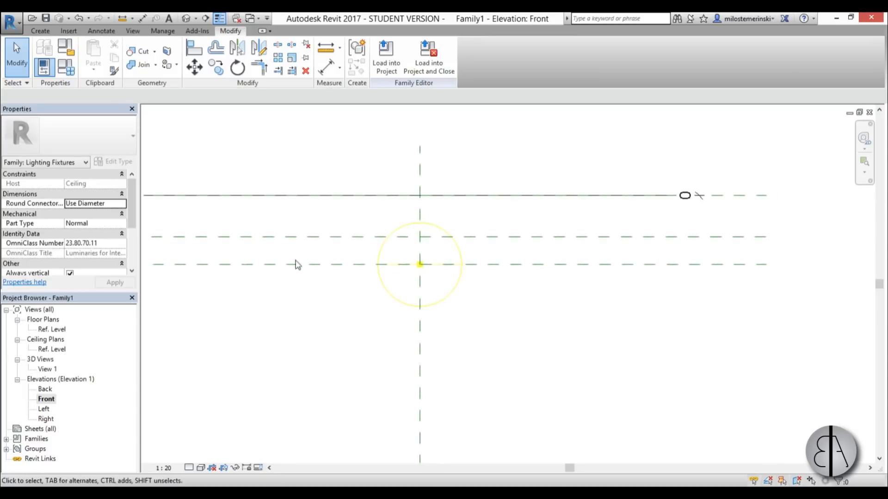
{"action": "middle_click_drag", "start_coordinate": [296, 320], "coordinate": [282, 298]}
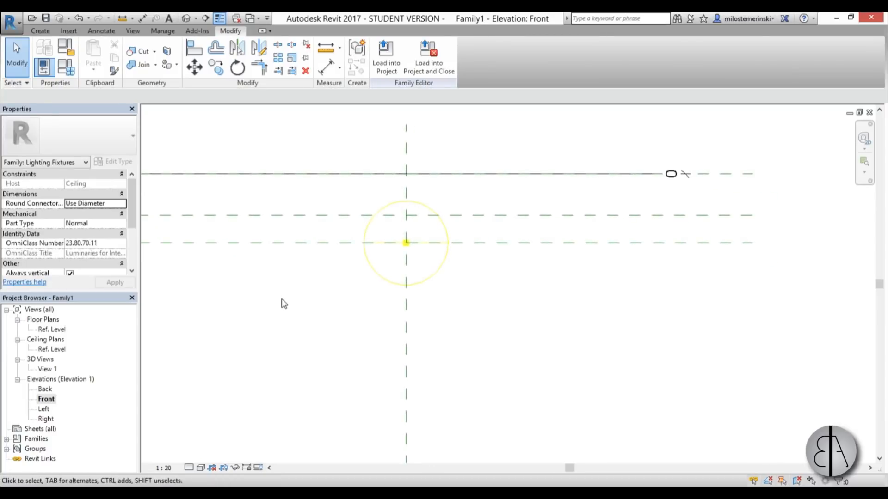
{"action": "key", "text": "d"}
{"action": "key", "text": "i"}
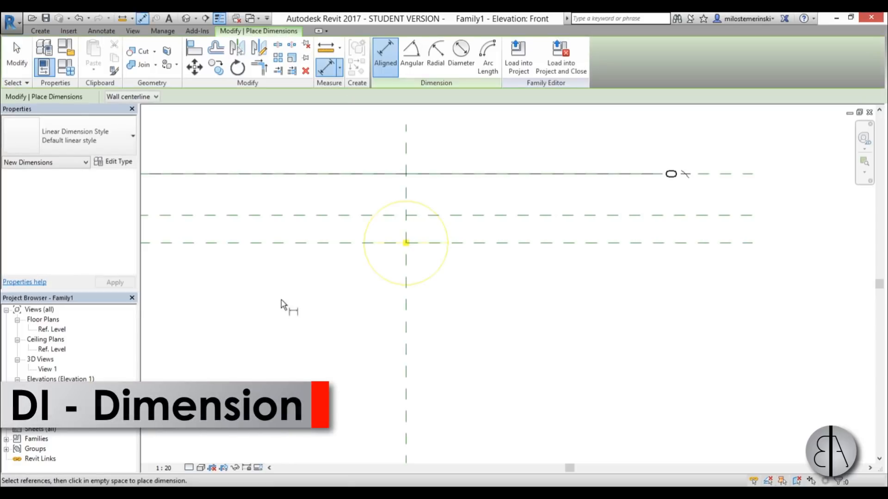
{"action": "middle_click_drag", "start_coordinate": [285, 309], "coordinate": [279, 285]}
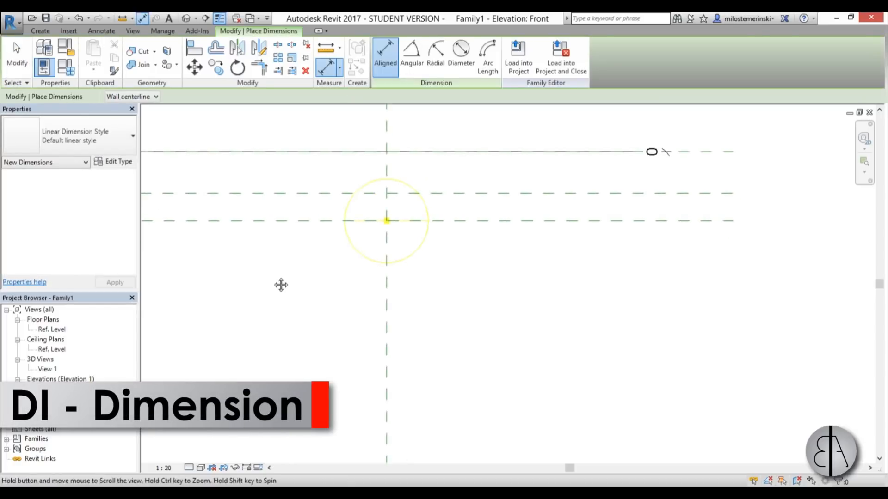
{"action": "left_click", "coordinate": [711, 152]}
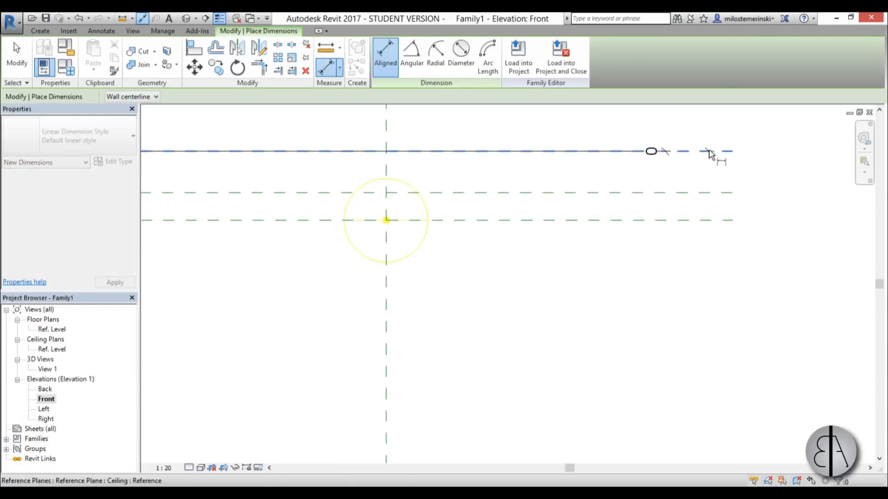
{"action": "left_click", "coordinate": [636, 221]}
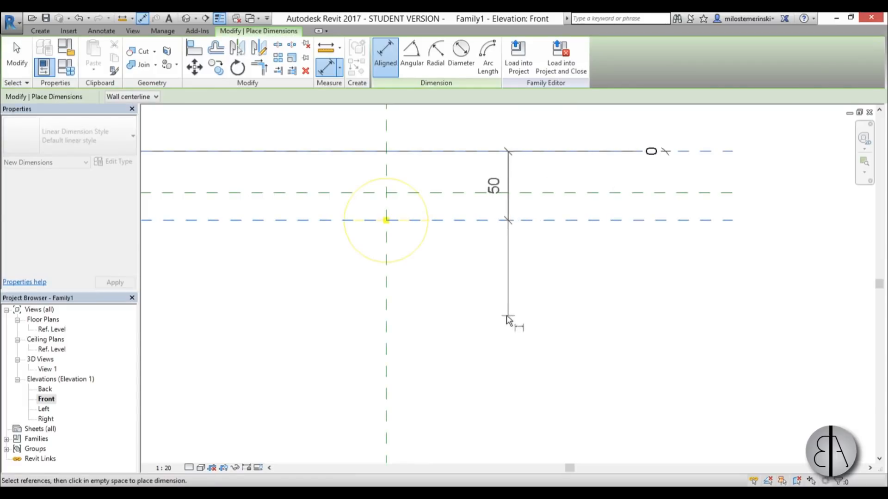
{"action": "left_click", "coordinate": [544, 296]}
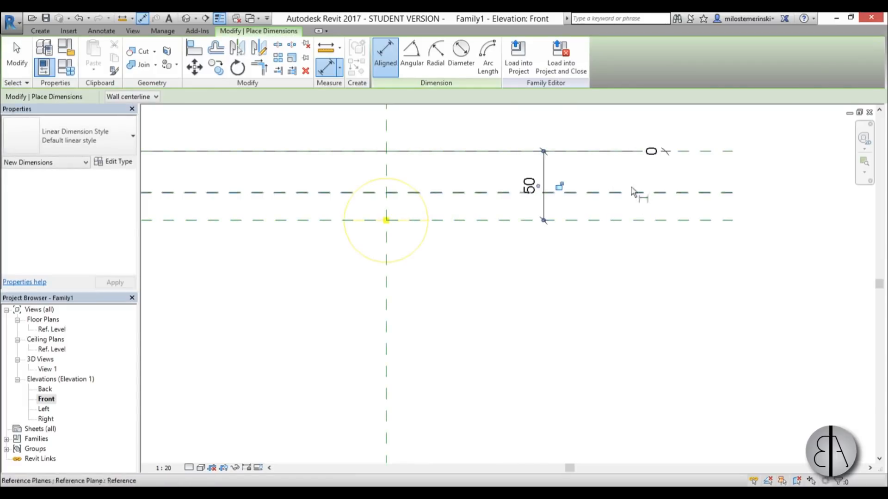
Step: Dimension the distance between the light source plane and the reference plane directly above it, and lock that dimension
{"action": "left_click", "coordinate": [476, 222]}
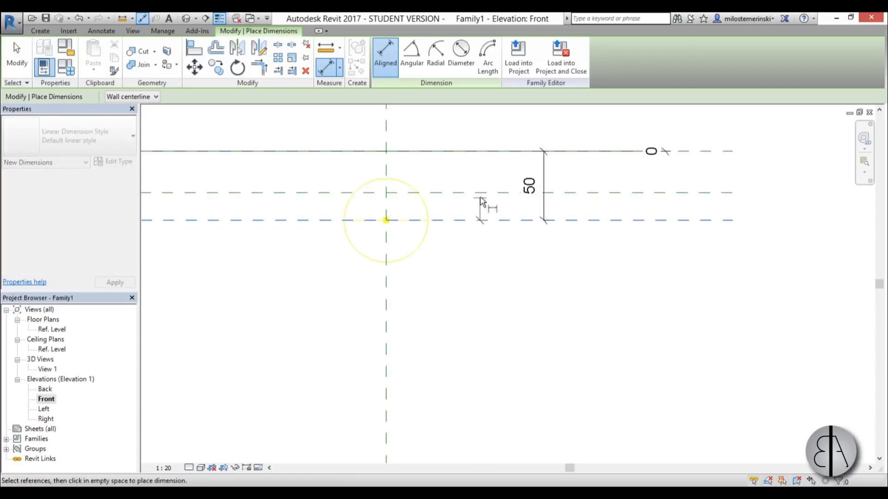
{"action": "left_click", "coordinate": [483, 192]}
{"action": "left_click", "coordinate": [500, 280]}
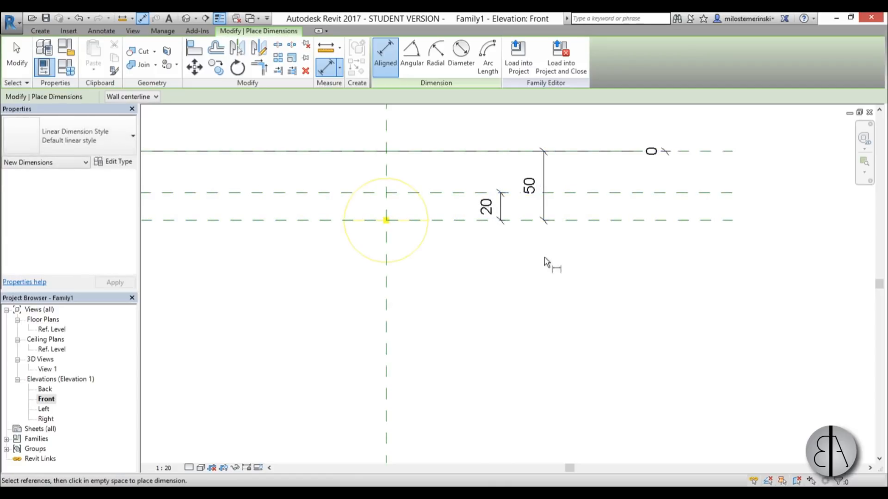
{"action": "key", "text": "Escape"}
{"action": "left_click", "coordinate": [501, 211]}
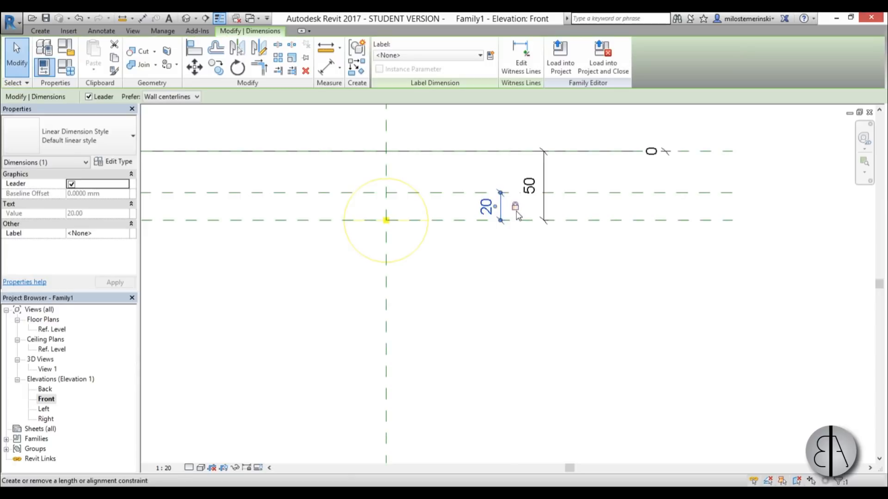
{"action": "left_click", "coordinate": [505, 255]}
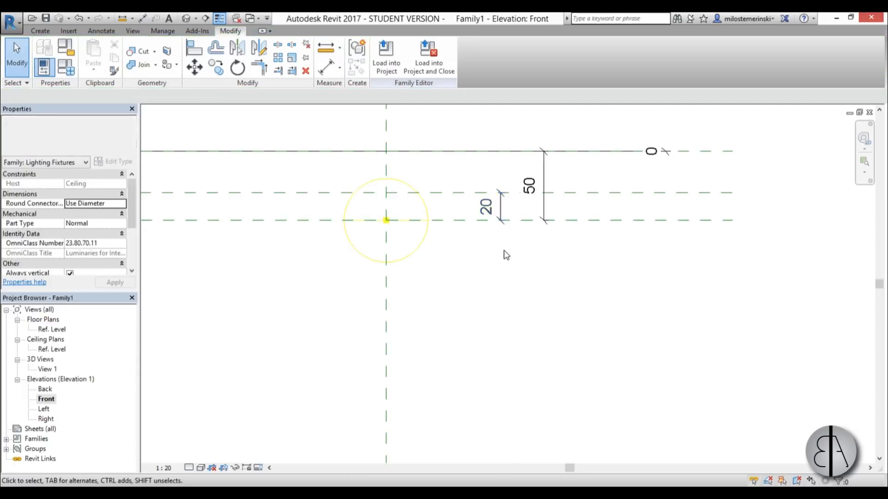
Step: Label the ceiling-to-light-source dimension with a new instance family parameter named "ceiling offset", grouped under Dimensions
{"action": "left_click", "coordinate": [544, 208]}
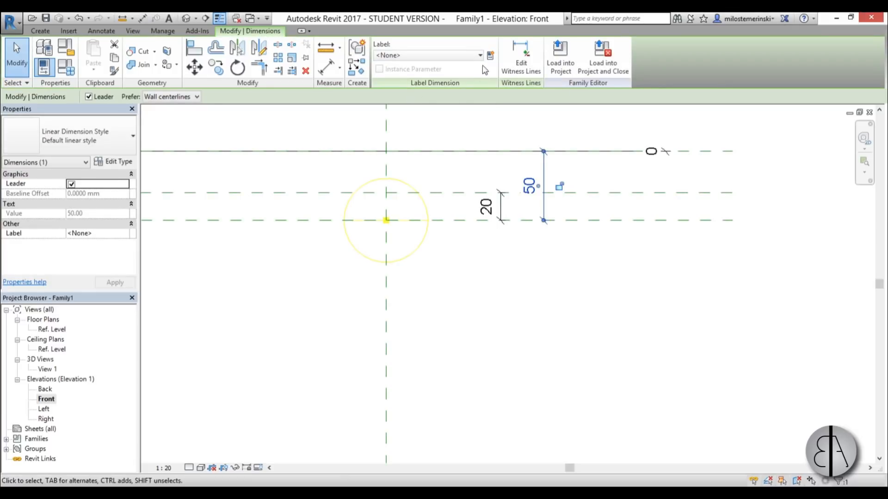
{"action": "left_click", "coordinate": [491, 56]}
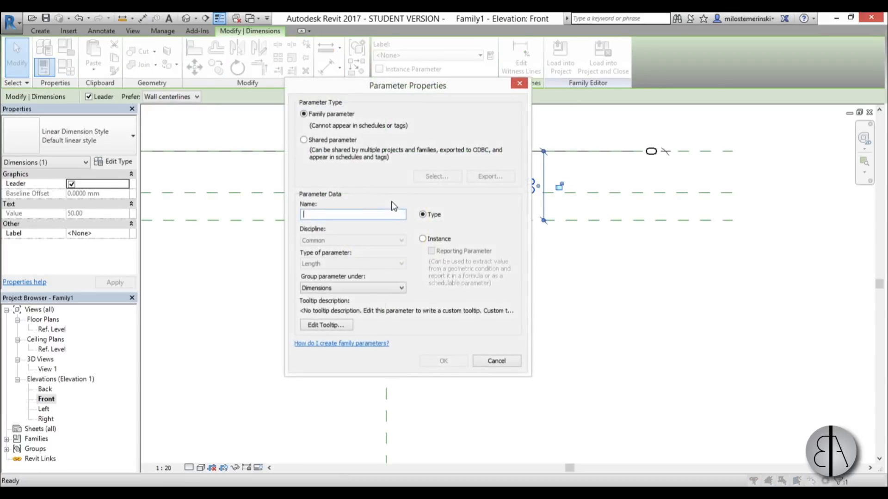
{"action": "left_click", "coordinate": [437, 241]}
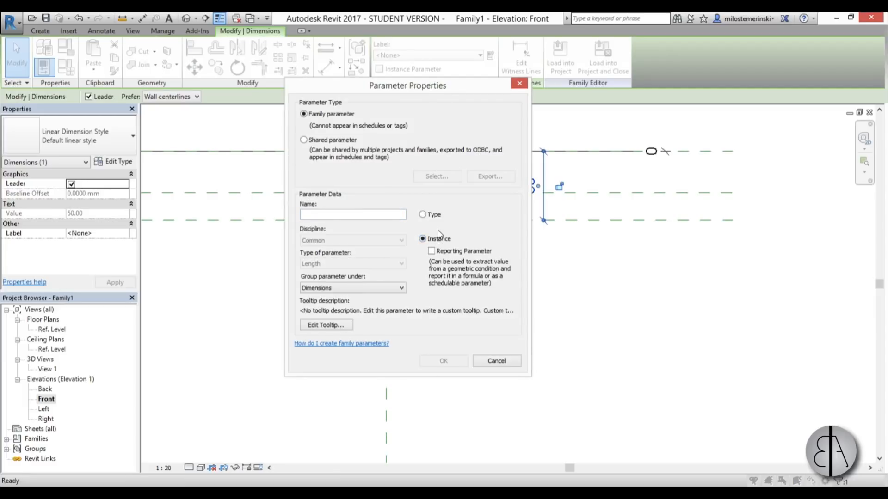
{"action": "left_click", "coordinate": [387, 213]}
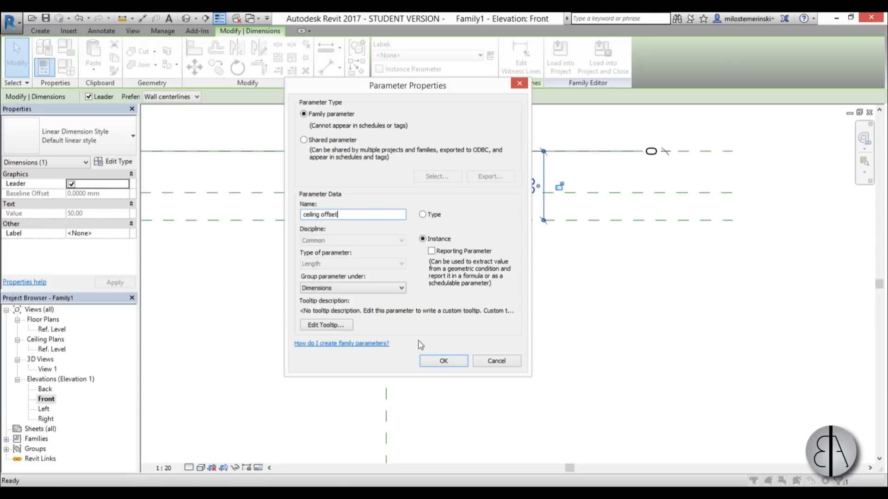
{"action": "left_click", "coordinate": [443, 361]}
{"action": "key", "text": "Escape"}
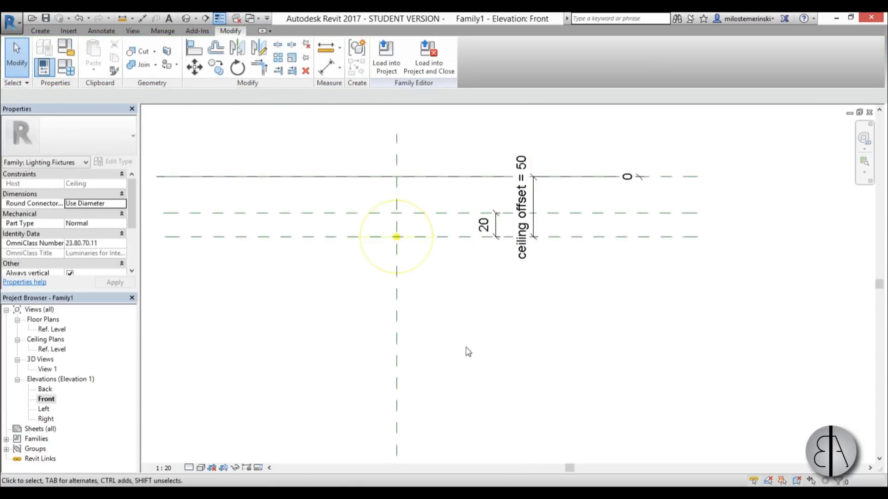
Step: Set the ceiling offset parameter to 80 cm in the family types and apply it
{"action": "scroll", "coordinate": [412, 171], "scroll_direction": "up", "scroll_amount": 3}
{"action": "scroll", "coordinate": [407, 164], "scroll_direction": "down", "scroll_amount": 5}
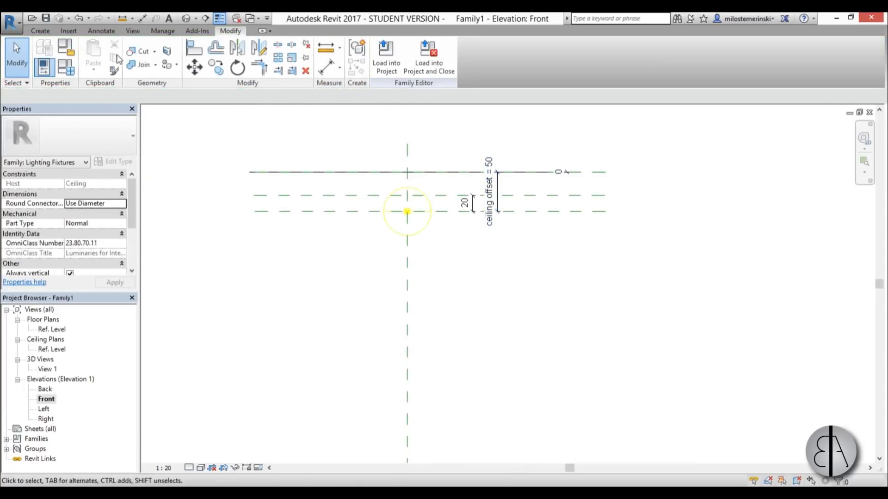
{"action": "left_click", "coordinate": [67, 67]}
{"action": "left_click_drag", "start_coordinate": [469, 39], "coordinate": [321, 36]}
{"action": "left_click_drag", "start_coordinate": [621, 199], "coordinate": [356, 190]}
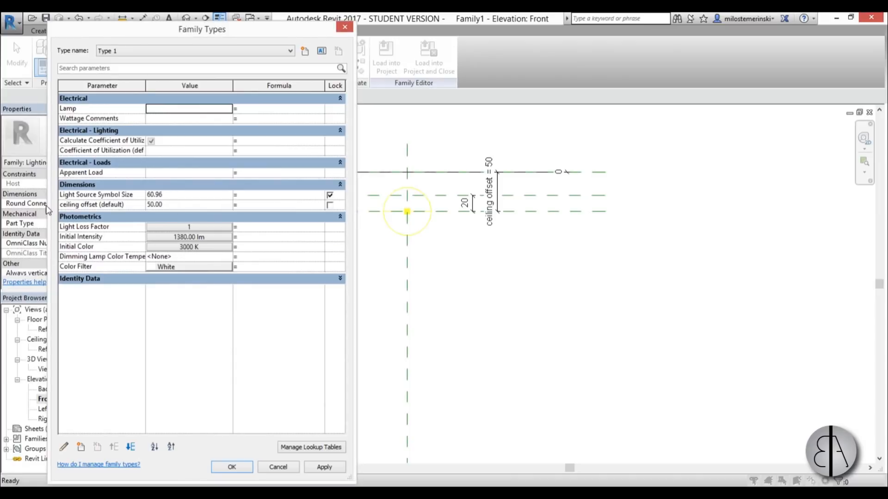
{"action": "left_click", "coordinate": [184, 203]}
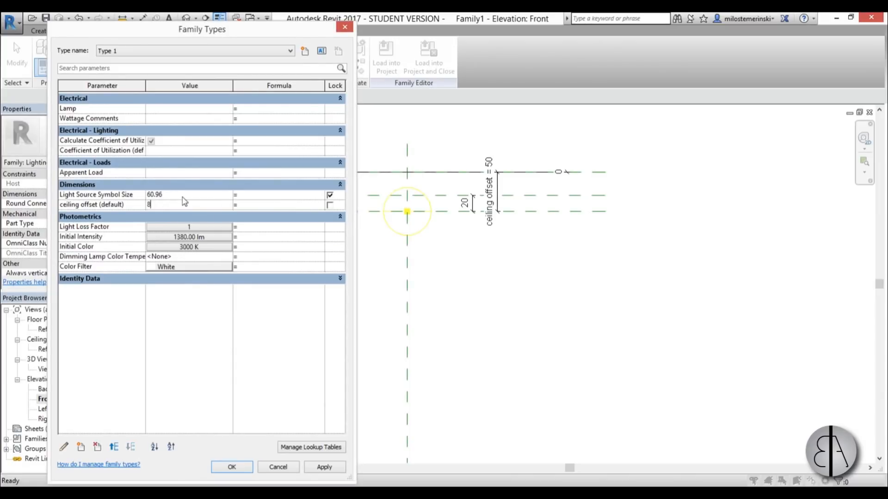
{"action": "left_click", "coordinate": [327, 471]}
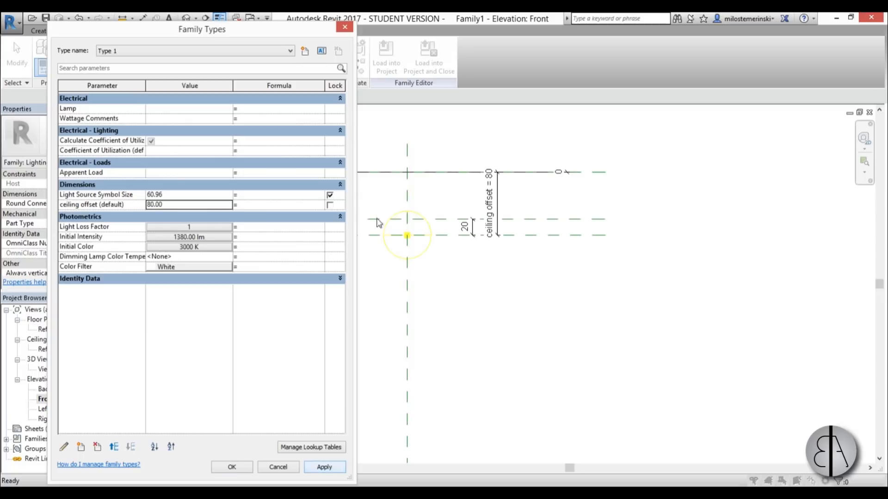
{"action": "left_click", "coordinate": [230, 468]}
{"action": "scroll", "coordinate": [438, 165], "scroll_direction": "up", "scroll_amount": 4}
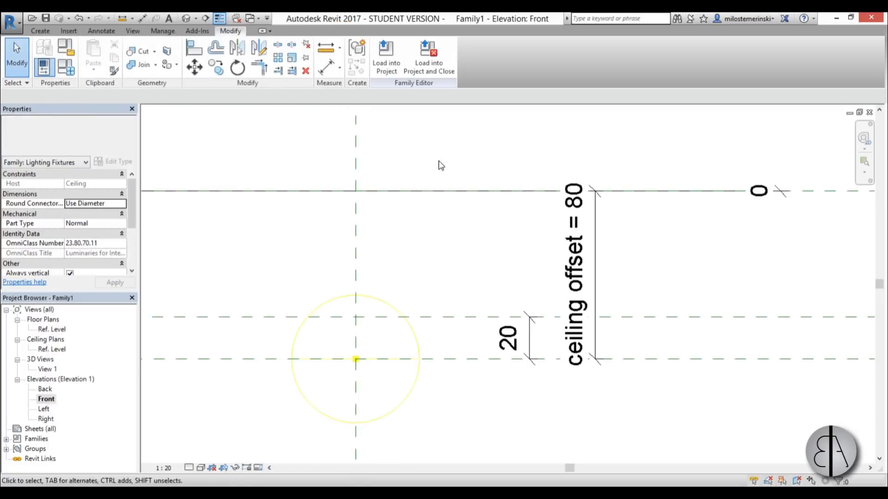
Step: In the Ref. Level ceiling plan, create an extrusion from a circle of 0.5 cm radius centred on the light source
{"action": "double_click", "coordinate": [51, 350]}
{"action": "scroll", "coordinate": [444, 245], "scroll_direction": "up", "scroll_amount": 4}
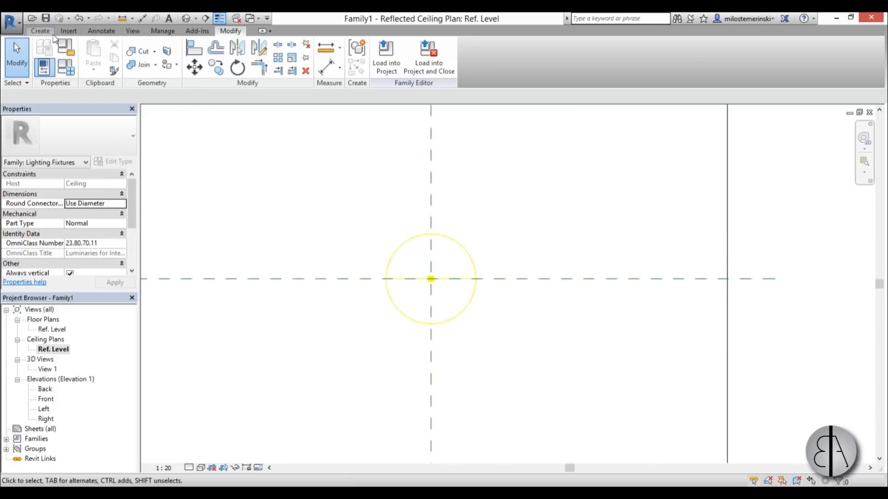
{"action": "left_click", "coordinate": [44, 31]}
{"action": "left_click", "coordinate": [95, 54]}
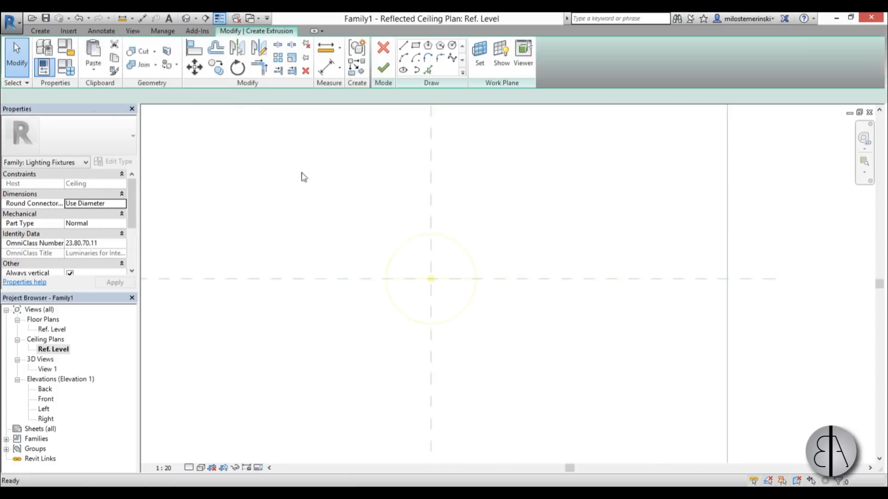
{"action": "left_click", "coordinate": [453, 45]}
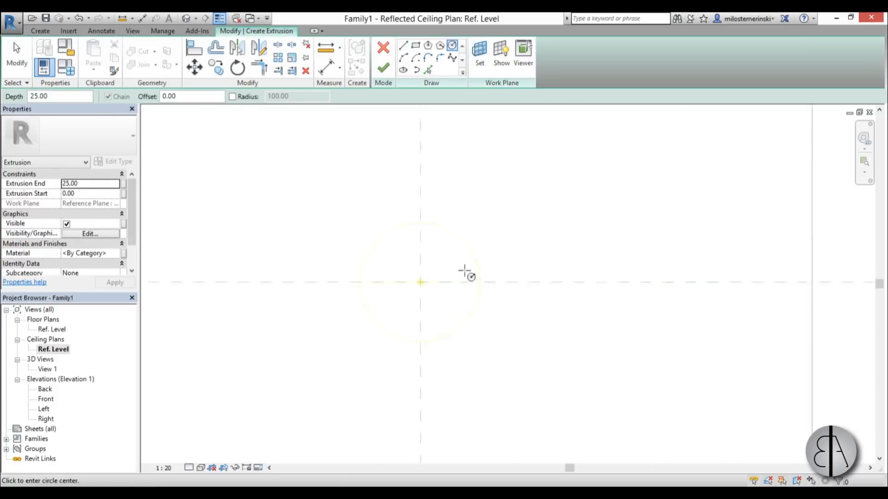
{"action": "scroll", "coordinate": [465, 271], "scroll_direction": "up", "scroll_amount": 3}
{"action": "left_click", "coordinate": [375, 294]}
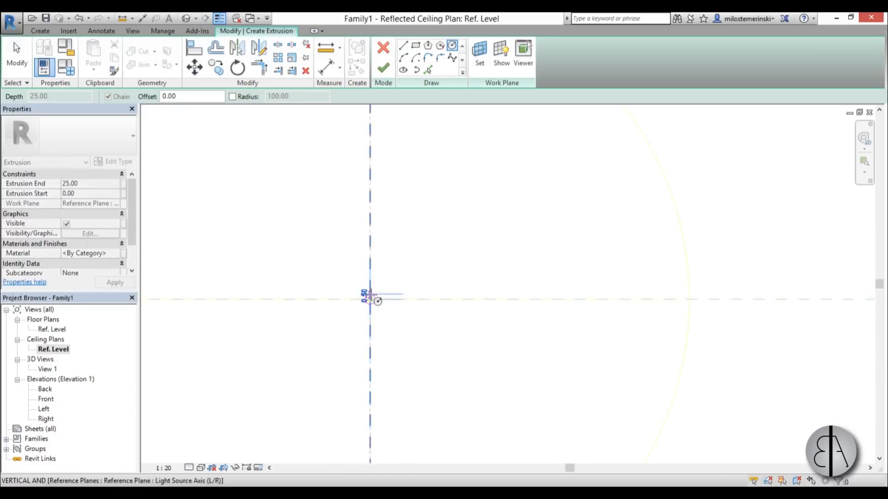
{"action": "scroll", "coordinate": [375, 298], "scroll_direction": "down", "scroll_amount": 2}
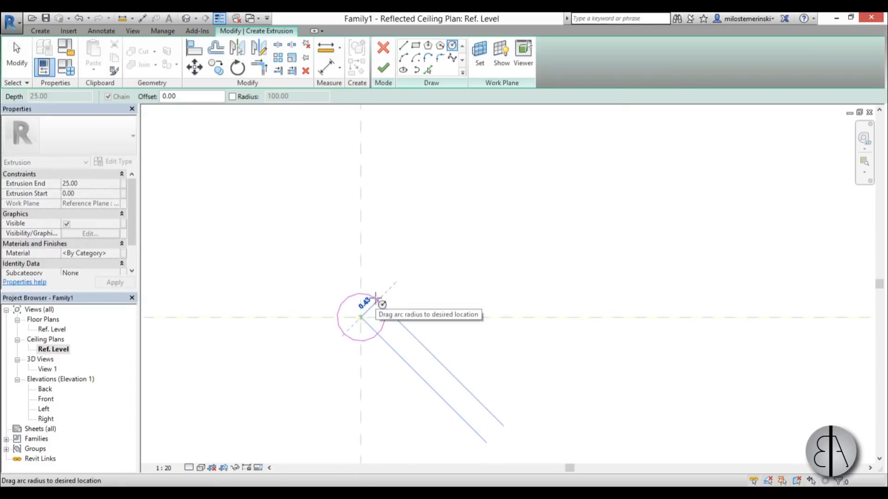
{"action": "left_click", "coordinate": [377, 296]}
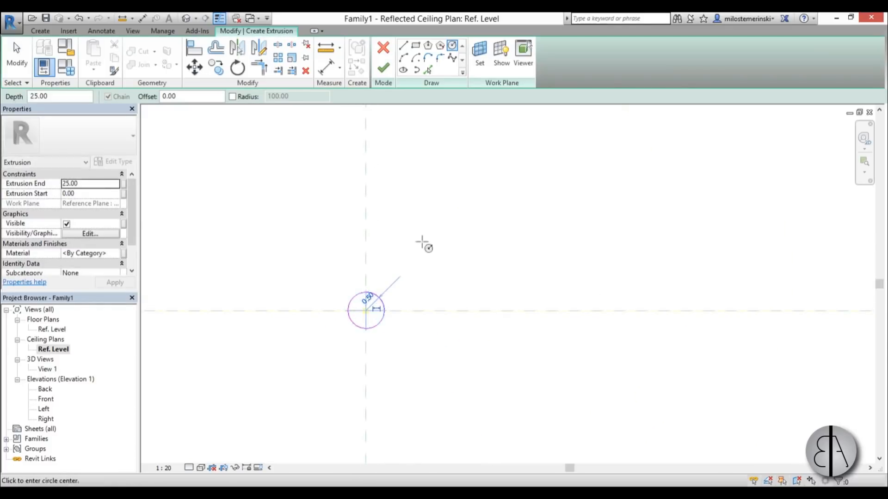
{"action": "left_click", "coordinate": [383, 68]}
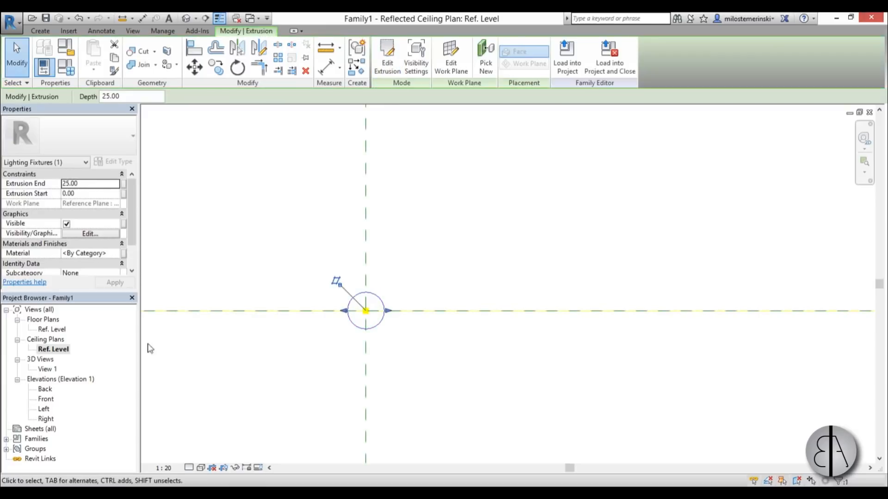
Step: In the Front elevation, stretch the rod extrusion between the ceiling plane and the plane above the light source, locking its upper end to the ceiling
{"action": "double_click", "coordinate": [48, 399]}
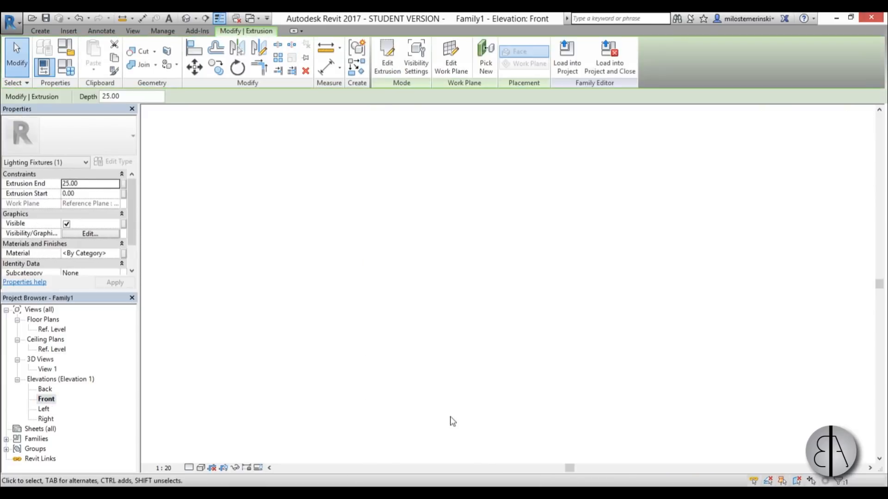
{"action": "scroll", "coordinate": [420, 250], "scroll_direction": "up", "scroll_amount": 4}
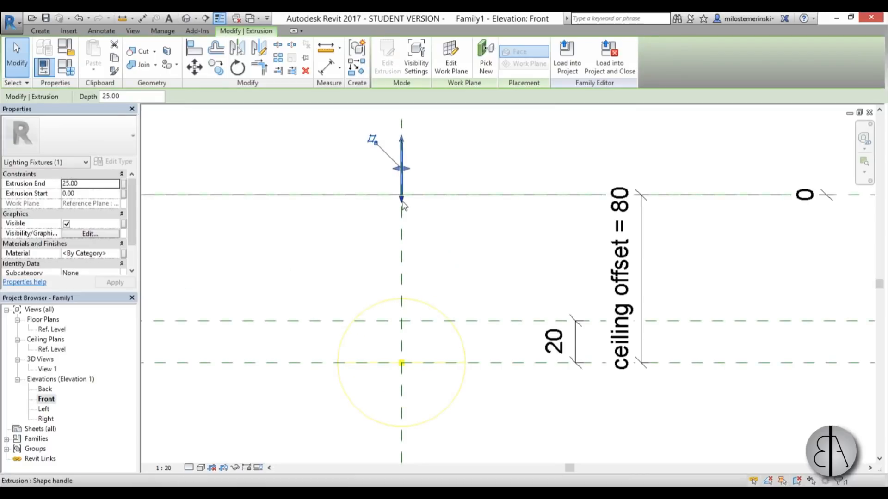
{"action": "left_click_drag", "start_coordinate": [403, 212], "coordinate": [400, 326]}
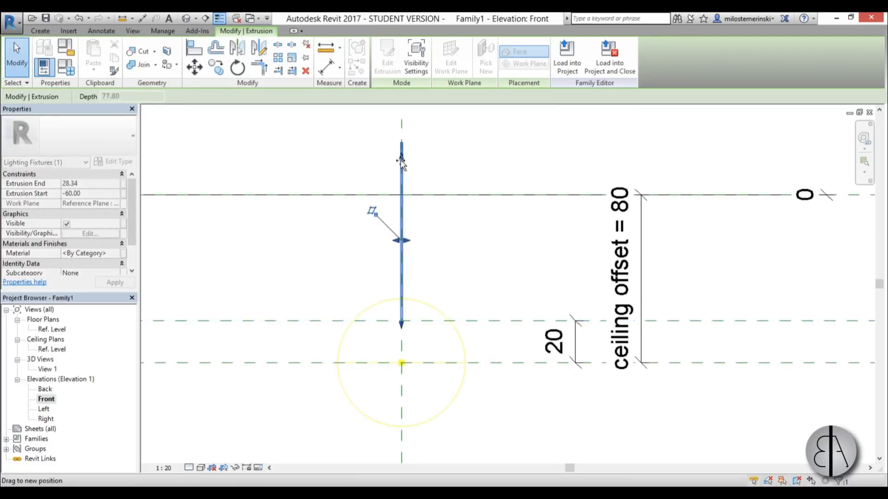
{"action": "left_click_drag", "start_coordinate": [401, 138], "coordinate": [401, 195]}
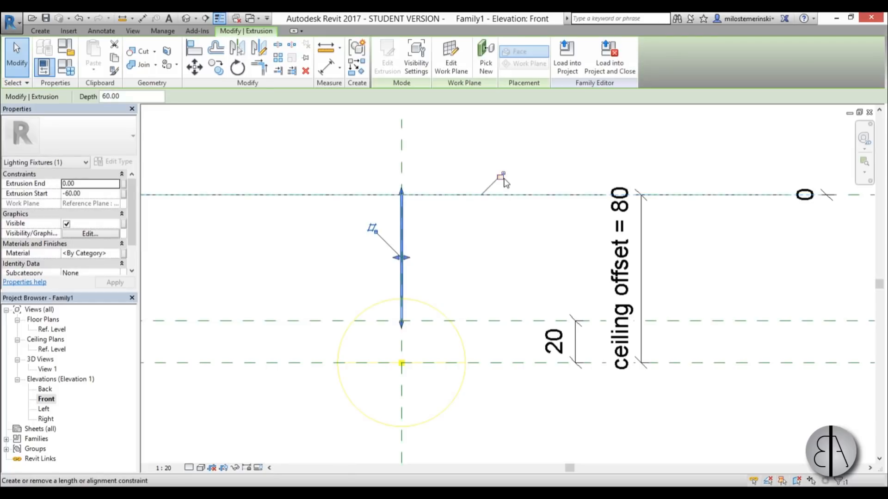
{"action": "left_click", "coordinate": [502, 177]}
{"action": "left_click", "coordinate": [460, 250]}
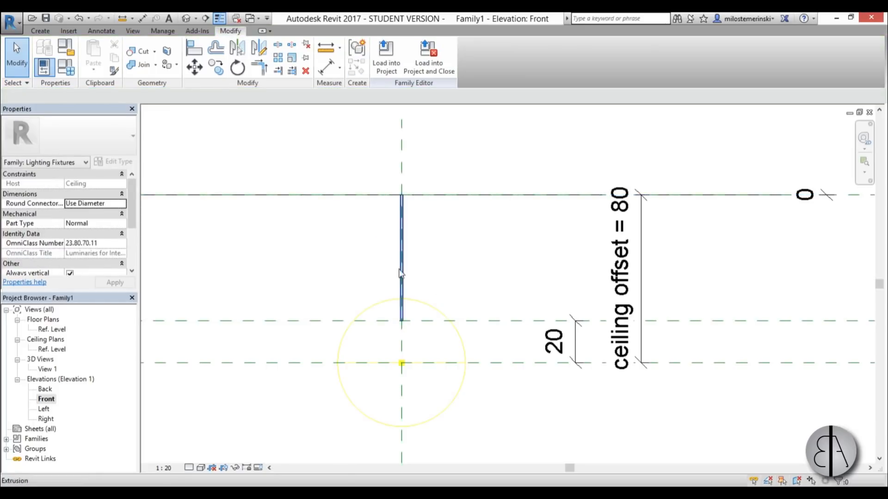
{"action": "scroll", "coordinate": [419, 289], "scroll_direction": "down", "scroll_amount": 2}
{"action": "scroll", "coordinate": [407, 259], "scroll_direction": "up", "scroll_amount": 2}
{"action": "left_click", "coordinate": [409, 249]}
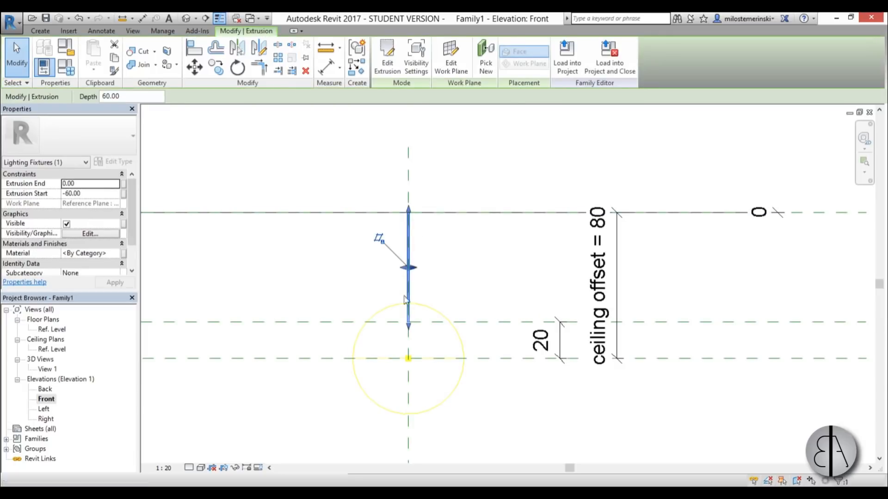
{"action": "middle_click_drag", "start_coordinate": [458, 411], "coordinate": [457, 388]}
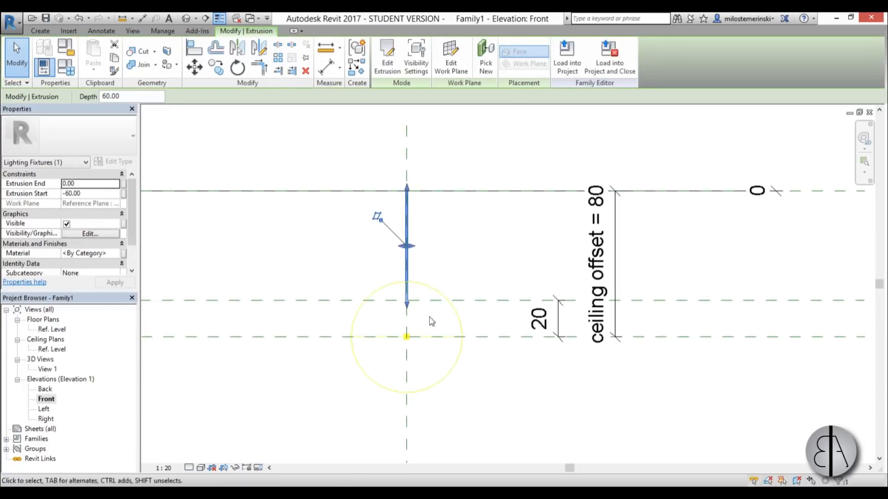
{"action": "scroll", "coordinate": [414, 299], "scroll_direction": "up", "scroll_amount": 3}
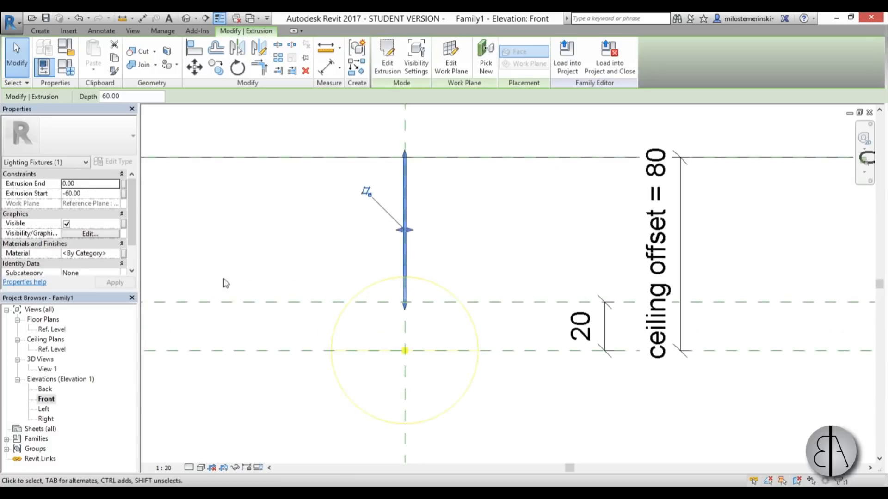
{"action": "left_click", "coordinate": [168, 167]}
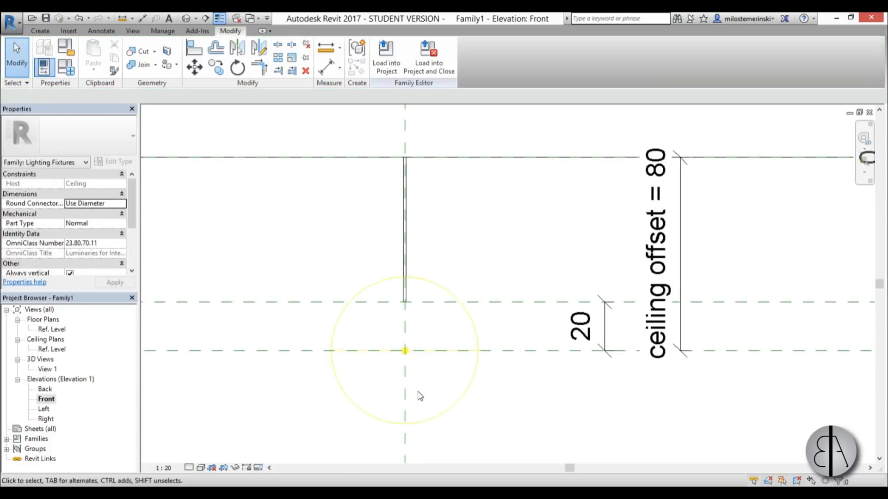
Step: Start a revolve and sketch its boundary from the rod's bottom centre: 2 cm left along the reference plane, then 3 cm straight down
{"action": "mouse_move", "coordinate": [416, 392]}
{"action": "middle_mouse_down"}
{"action": "mouse_move", "coordinate": [426, 343]}
{"action": "mouse_move", "coordinate": [415, 336]}
{"action": "middle_mouse_up"}
{"action": "left_click", "coordinate": [40, 31]}
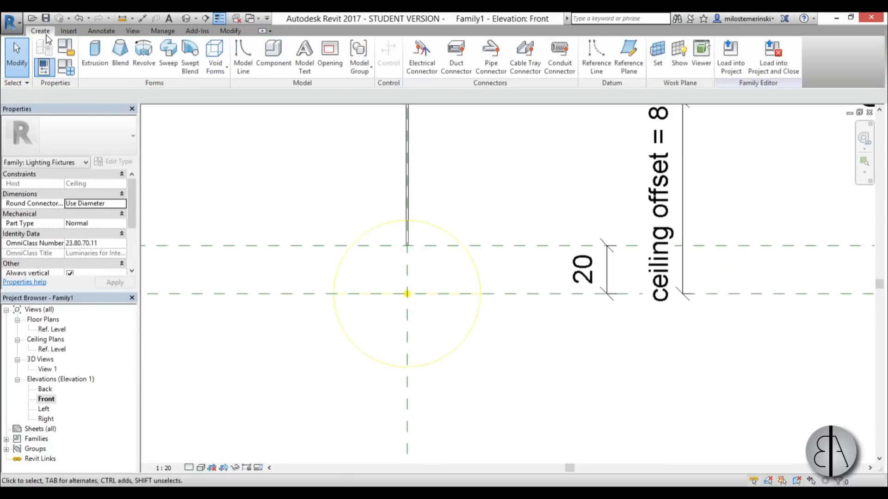
{"action": "left_click", "coordinate": [151, 72]}
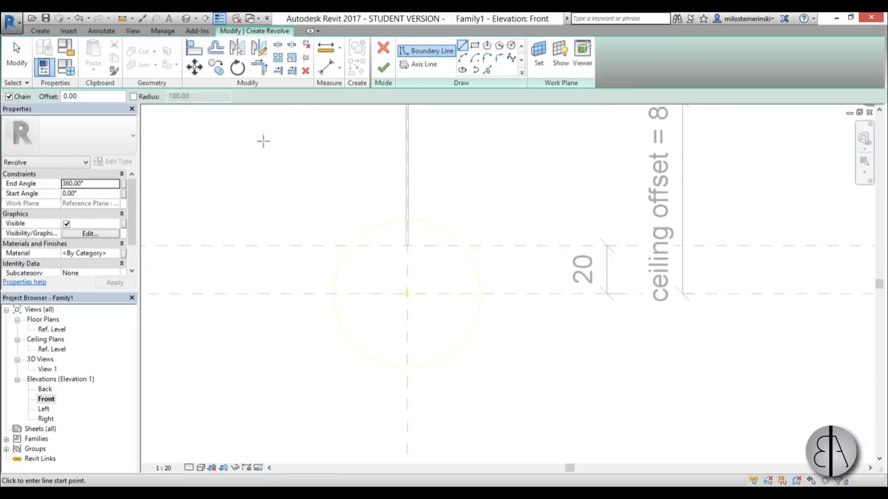
{"action": "left_click", "coordinate": [420, 55]}
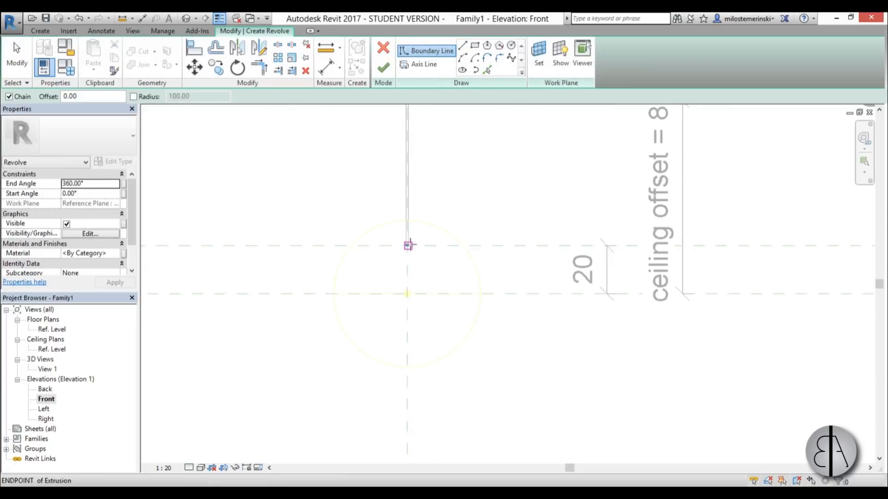
{"action": "scroll", "coordinate": [406, 248], "scroll_direction": "up", "scroll_amount": 5}
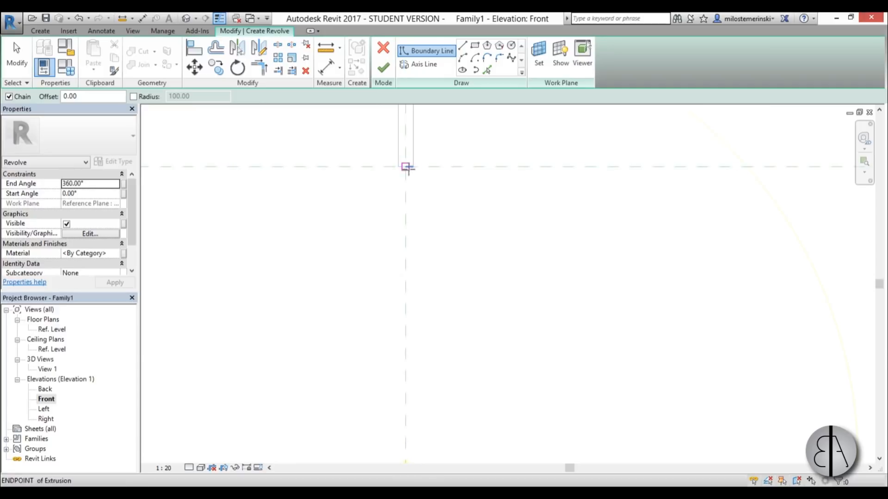
{"action": "scroll", "coordinate": [406, 167], "scroll_direction": "down", "scroll_amount": 4}
{"action": "left_click", "coordinate": [407, 167]}
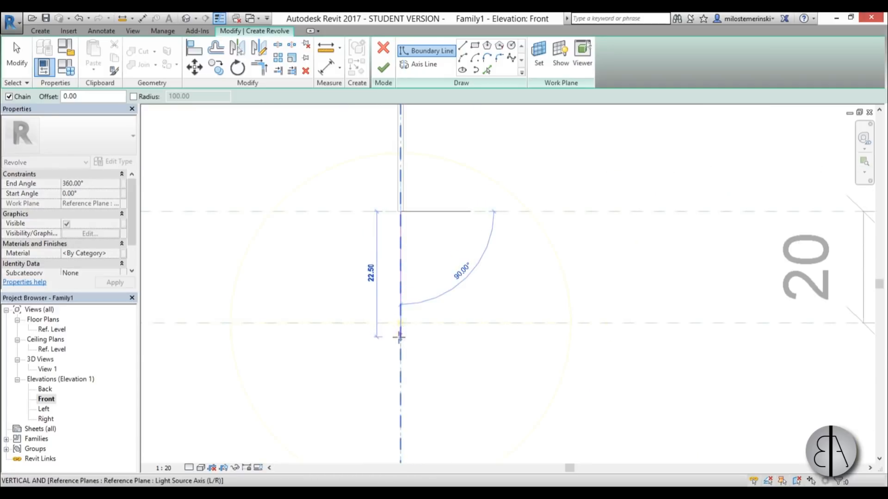
{"action": "scroll", "coordinate": [381, 154], "scroll_direction": "up", "scroll_amount": 5}
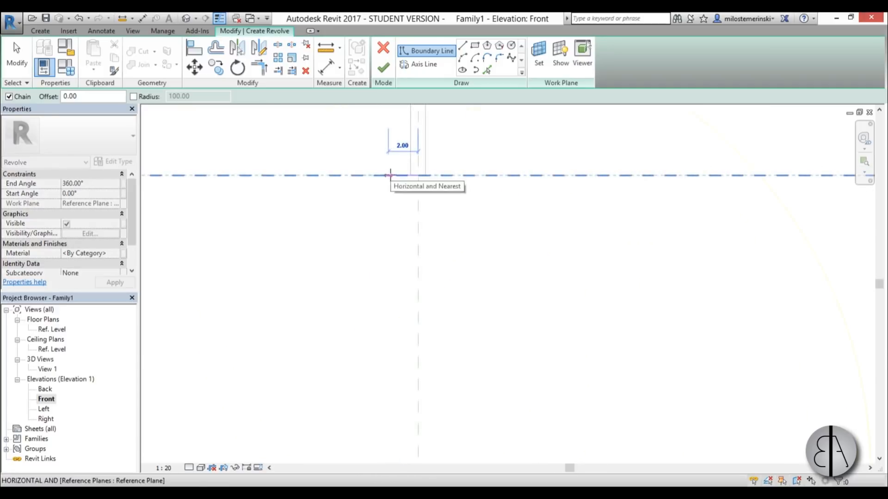
{"action": "left_click", "coordinate": [389, 175]}
{"action": "scroll", "coordinate": [390, 175], "scroll_direction": "down", "scroll_amount": 4}
{"action": "left_click", "coordinate": [382, 214]}
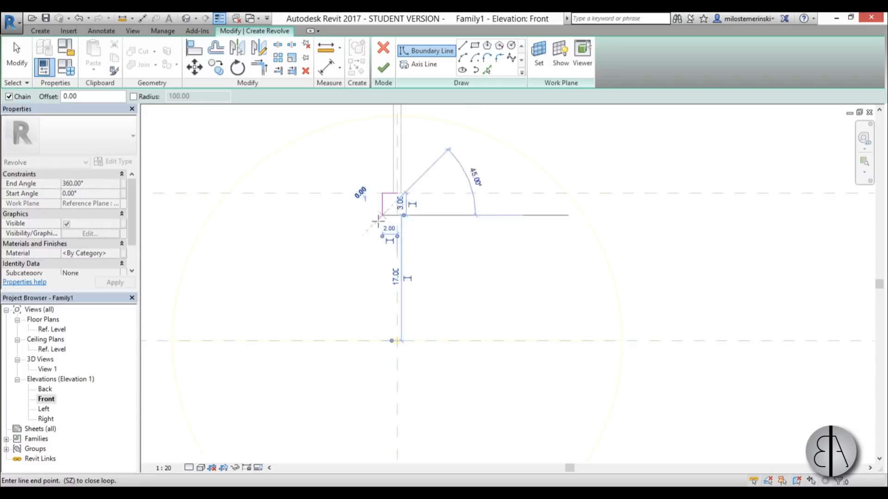
Step: Continue the boundary with a slanted line about 22 cm long down-left to the light source plane, and offset a copy 0.5 cm inward
{"action": "scroll", "coordinate": [352, 262], "scroll_direction": "down", "scroll_amount": 2}
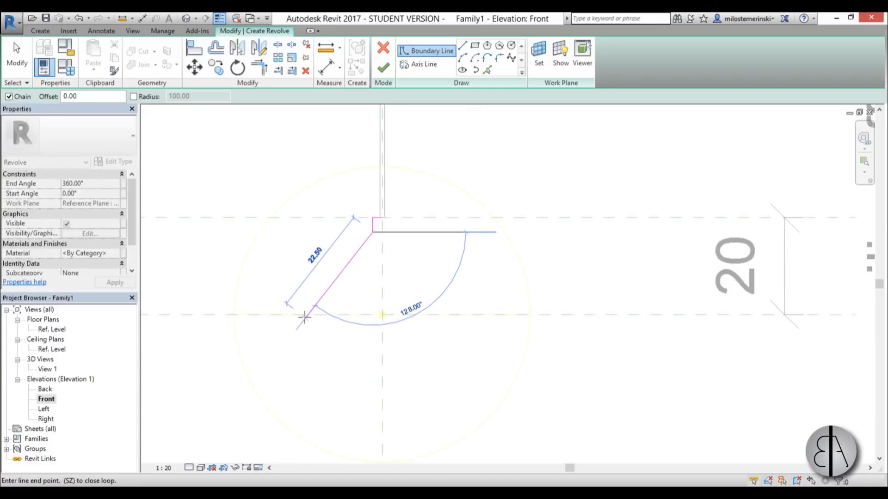
{"action": "left_click", "coordinate": [306, 314]}
{"action": "scroll", "coordinate": [329, 315], "scroll_direction": "up", "scroll_amount": 3}
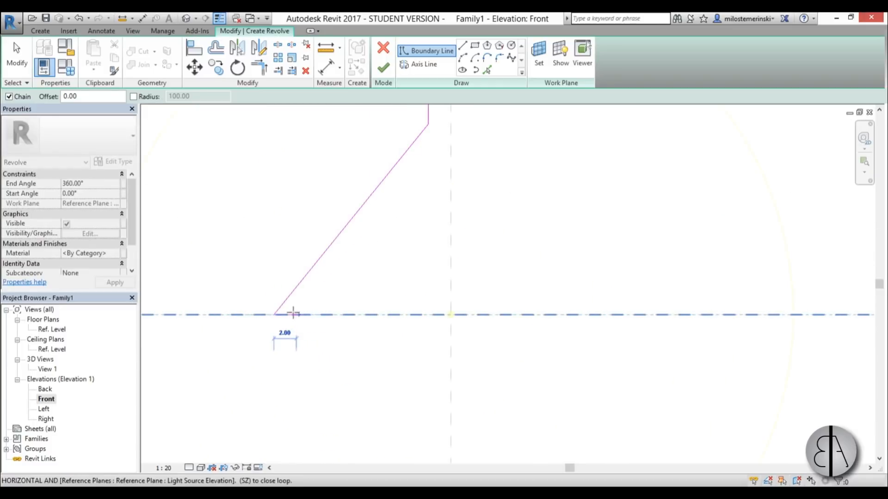
{"action": "left_click", "coordinate": [487, 70]}
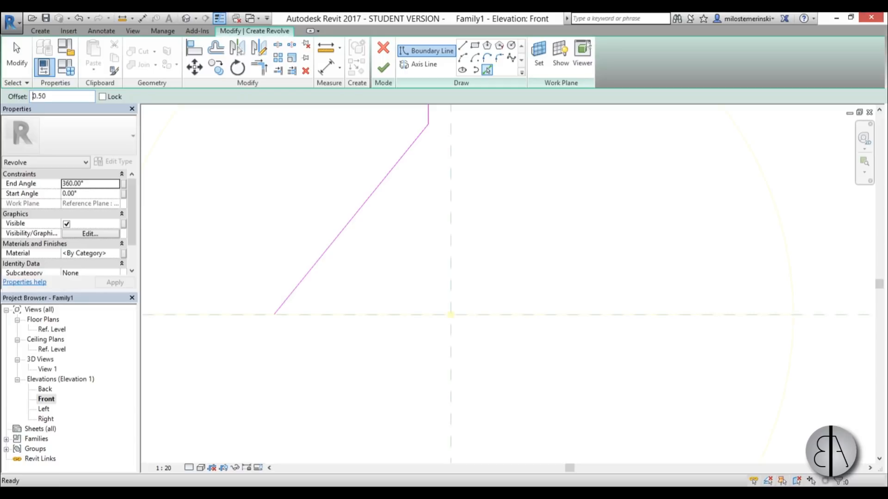
{"action": "left_click", "coordinate": [325, 274]}
{"action": "scroll", "coordinate": [400, 236], "scroll_direction": "up", "scroll_amount": 3}
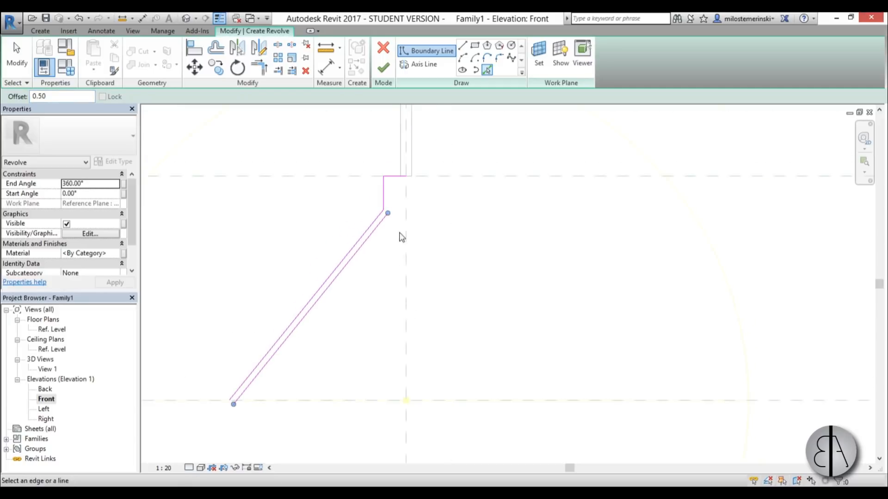
{"action": "left_click", "coordinate": [465, 47]}
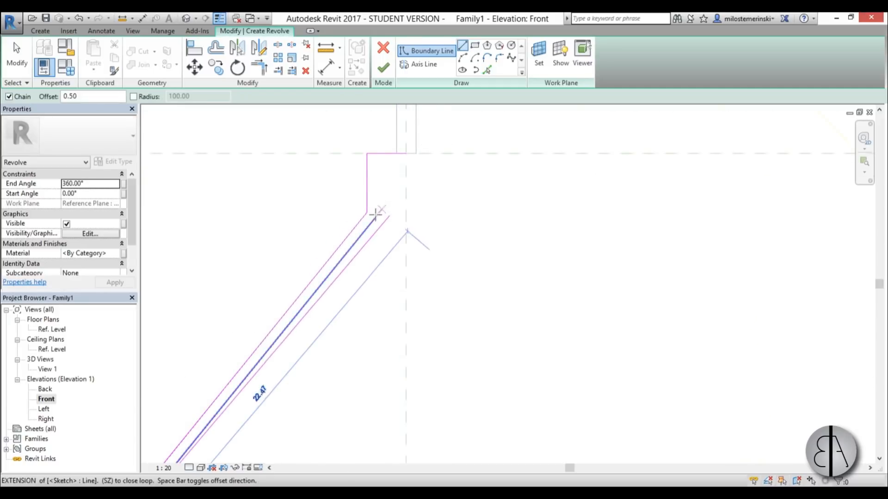
{"action": "left_click", "coordinate": [375, 218]}
{"action": "key", "text": "Escape"}
{"action": "key", "text": "Escape"}
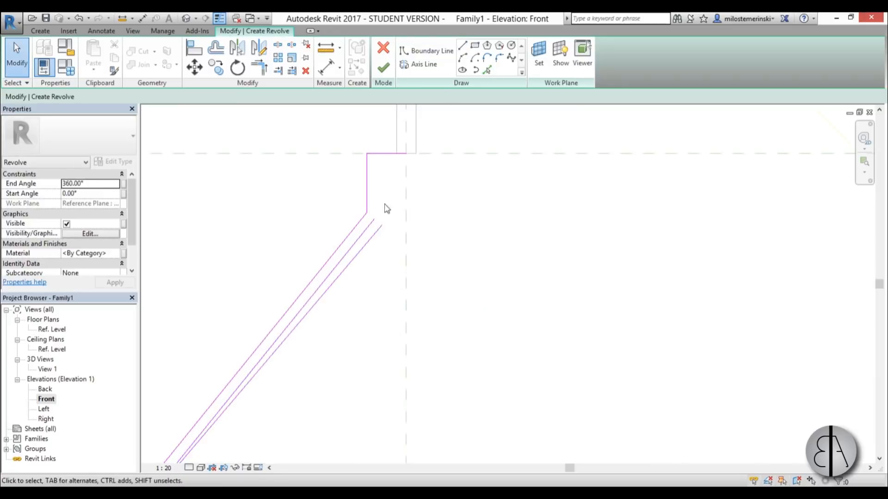
{"action": "left_click", "coordinate": [366, 243]}
{"action": "key", "text": "Delete"}
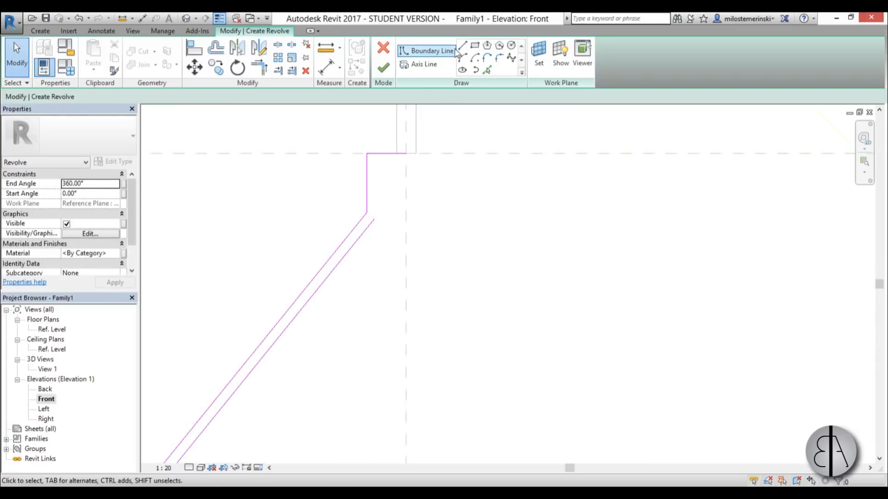
Step: Close the top of the lampshade profile with a horizontal line from the inner slanted line to the centre plane and a vertical line up to the rod's bottom centre
{"action": "left_click", "coordinate": [463, 46]}
{"action": "left_click", "coordinate": [375, 218]}
{"action": "left_click", "coordinate": [406, 218]}
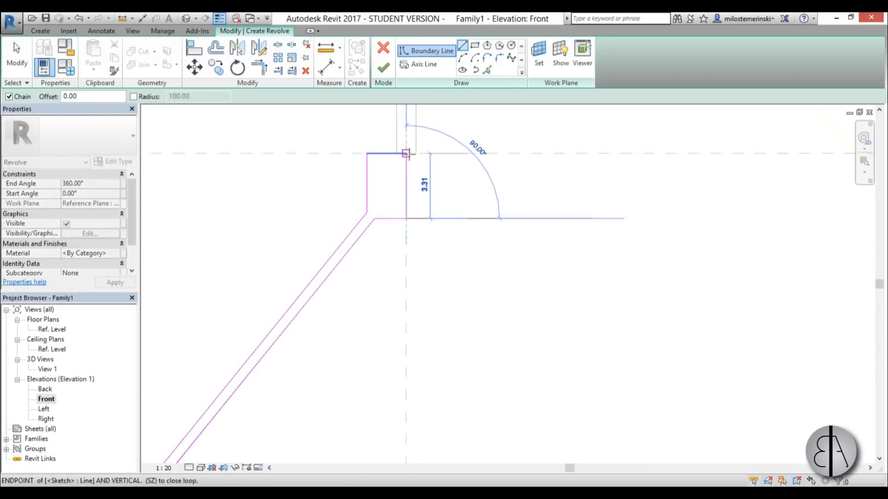
{"action": "left_click", "coordinate": [406, 154]}
Step: Close the profile's lower end with a short horizontal line on the light source plane, and trim off the inner slanted line's overhang
{"action": "scroll", "coordinate": [420, 153], "scroll_direction": "down", "scroll_amount": 3}
{"action": "scroll", "coordinate": [260, 350], "scroll_direction": "up", "scroll_amount": 3}
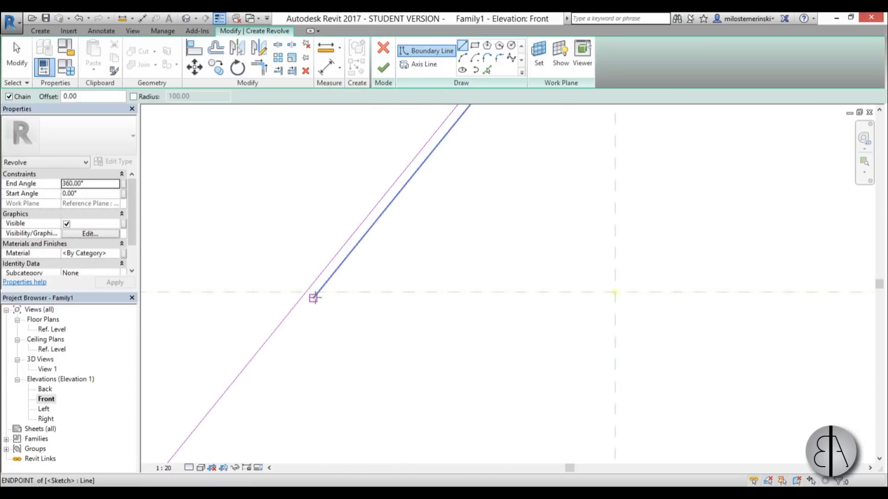
{"action": "left_click", "coordinate": [317, 294]}
{"action": "key", "text": "Escape"}
{"action": "key", "text": "Escape"}
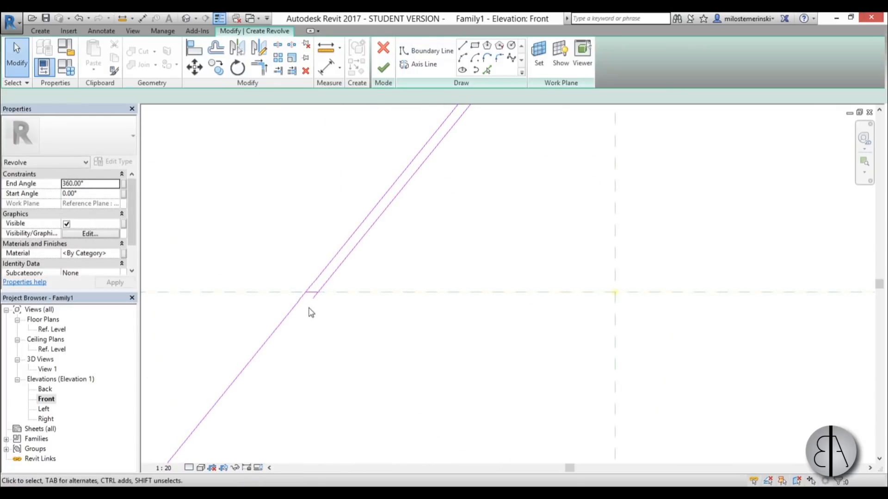
{"action": "key", "text": "a"}
{"action": "key", "text": "l"}
{"action": "scroll", "coordinate": [313, 294], "scroll_direction": "up", "scroll_amount": 2}
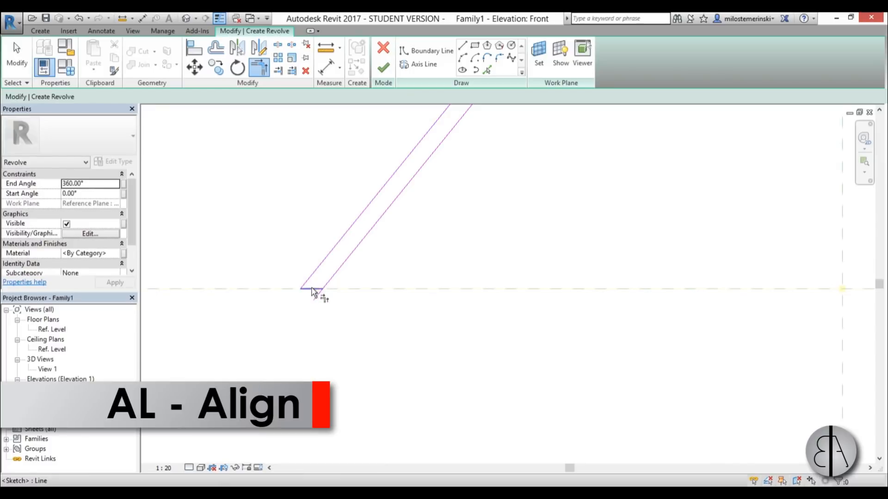
{"action": "key", "text": "Escape"}
{"action": "key", "text": "Escape"}
{"action": "scroll", "coordinate": [328, 285], "scroll_direction": "down", "scroll_amount": 3}
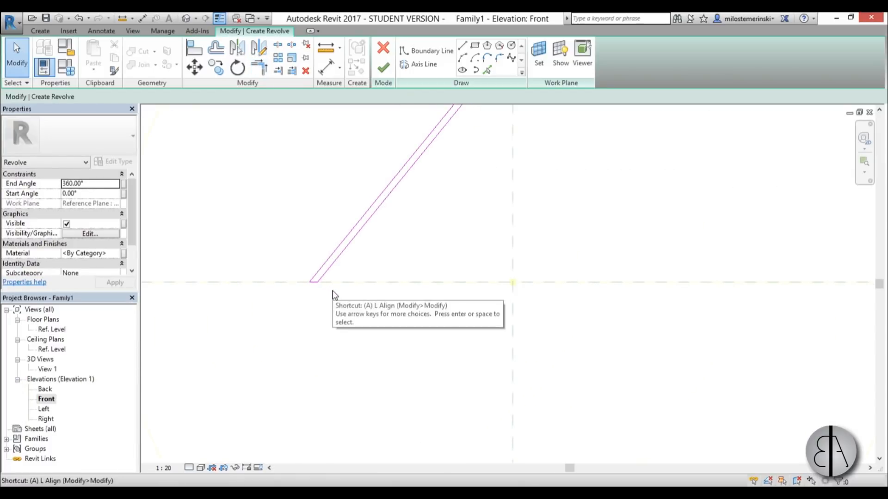
Step: Align the profile's short bottom edge to the light source reference plane and lock the alignment
{"action": "key", "text": "l"}
{"action": "scroll", "coordinate": [391, 292], "scroll_direction": "down", "scroll_amount": 4}
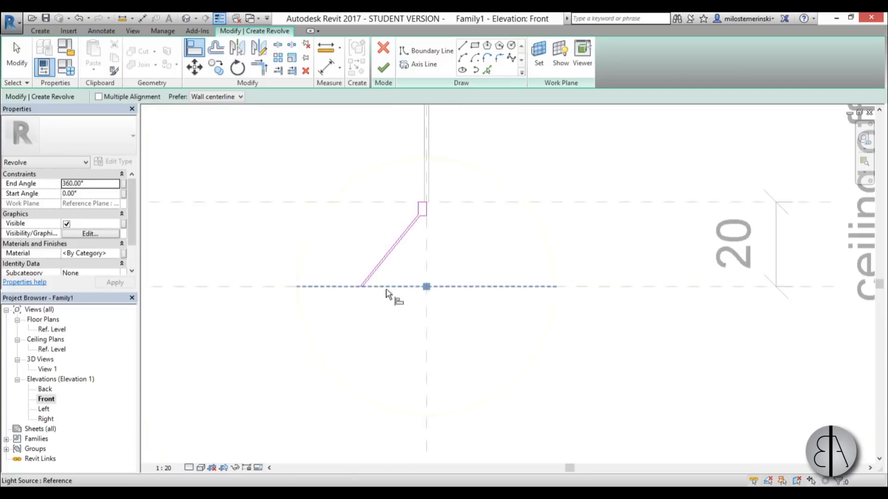
{"action": "scroll", "coordinate": [375, 291], "scroll_direction": "up", "scroll_amount": 9}
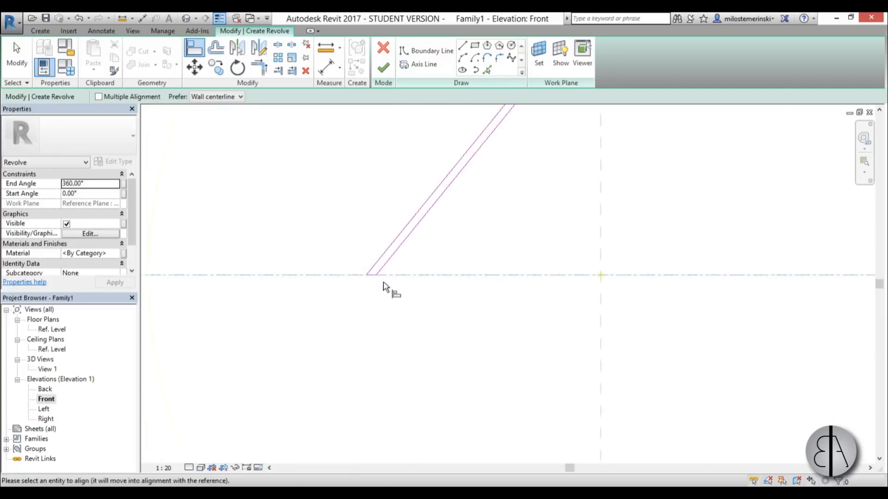
{"action": "left_click", "coordinate": [366, 271]}
{"action": "left_click", "coordinate": [527, 254]}
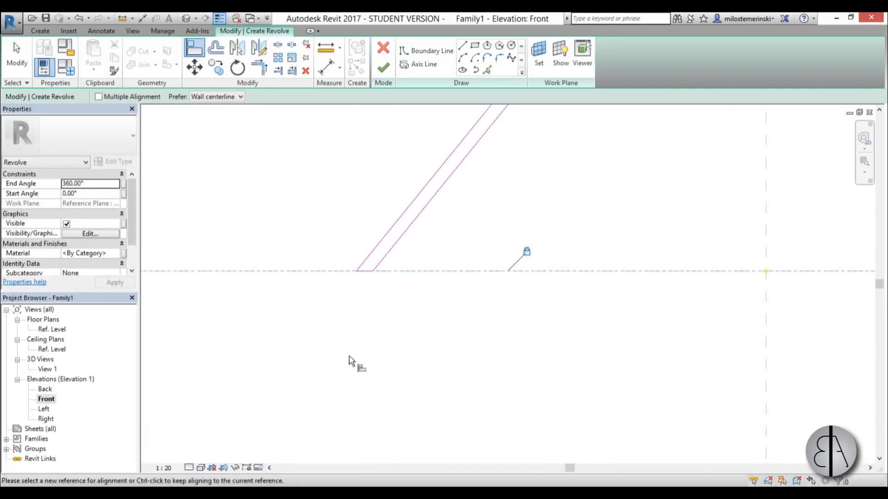
Step: Align the profile's top edge to the reference plane at the rod's lower end and lock it
{"action": "scroll", "coordinate": [331, 360], "scroll_direction": "down", "scroll_amount": 7}
{"action": "scroll", "coordinate": [374, 262], "scroll_direction": "up", "scroll_amount": 4}
{"action": "left_click", "coordinate": [333, 303]}
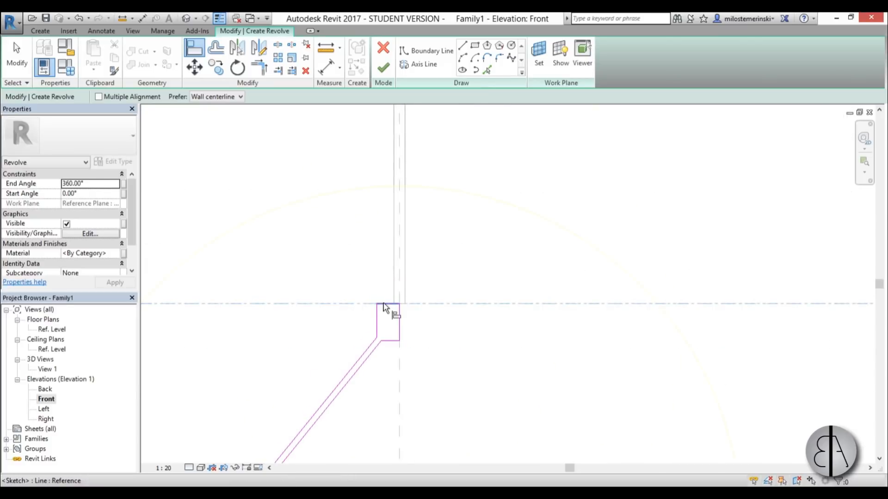
{"action": "left_click", "coordinate": [383, 304]}
{"action": "left_click", "coordinate": [529, 285]}
{"action": "scroll", "coordinate": [414, 350], "scroll_direction": "up", "scroll_amount": 1}
{"action": "middle_click_drag", "start_coordinate": [414, 354], "coordinate": [414, 317]}
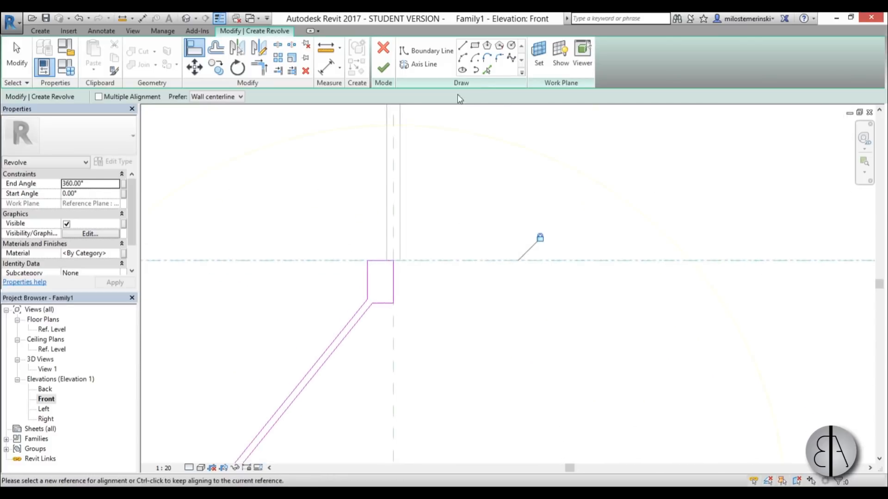
{"action": "key", "text": "Escape"}
{"action": "key", "text": "Escape"}
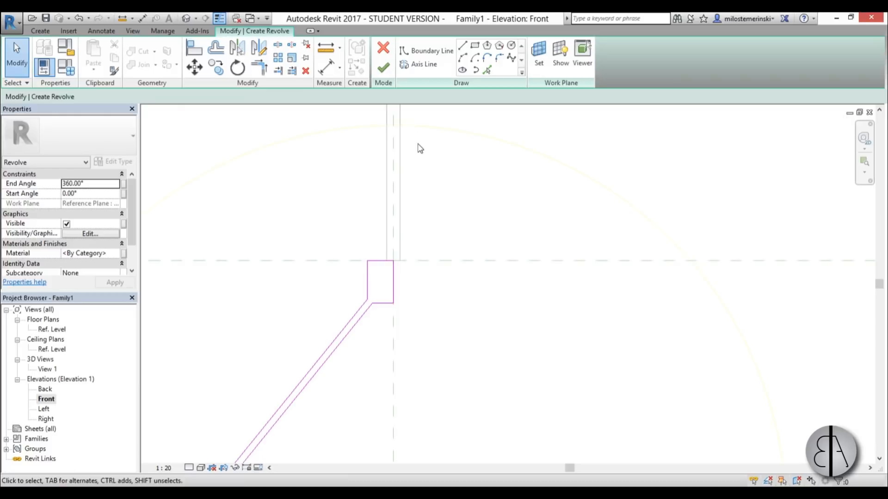
Step: Dimension the distance from the rod-end reference plane to the profile's inner horizontal edge and lock the dimension
{"action": "key", "text": "d"}
{"action": "key", "text": "i"}
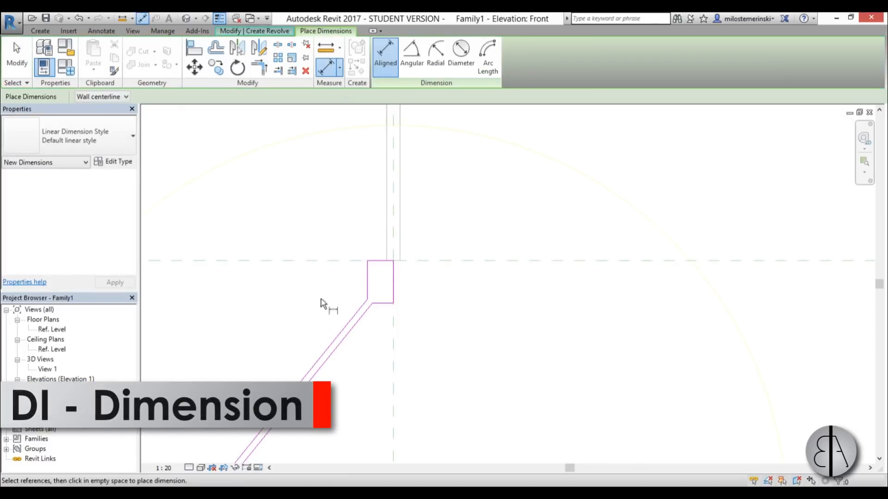
{"action": "left_click", "coordinate": [325, 261]}
{"action": "scroll", "coordinate": [383, 310], "scroll_direction": "down", "scroll_amount": 5}
{"action": "left_click", "coordinate": [232, 349]}
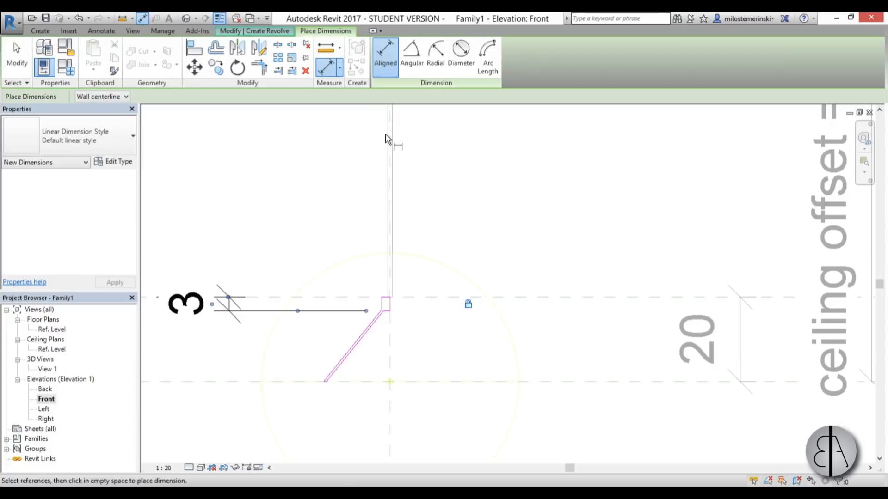
{"action": "key", "text": "Escape"}
{"action": "key", "text": "Escape"}
Step: Align the profile's short inner vertical edge to the vertical centre reference plane and lock it
{"action": "scroll", "coordinate": [402, 296], "scroll_direction": "up", "scroll_amount": 3}
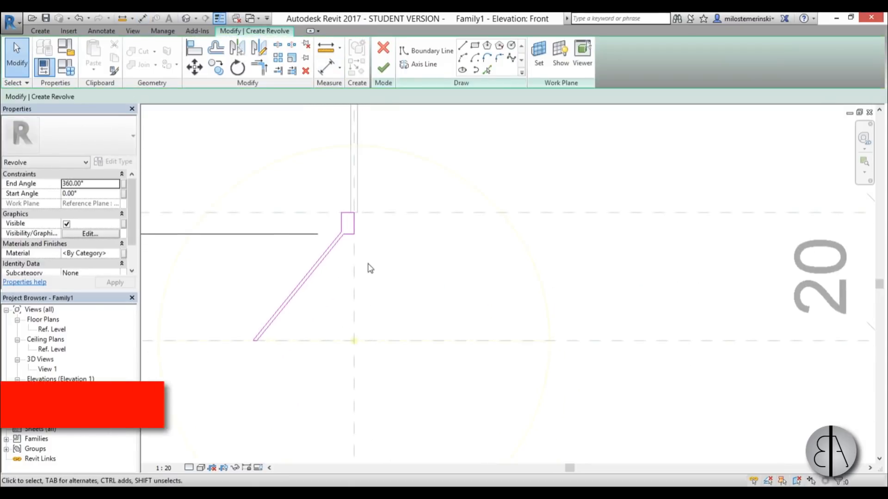
{"action": "key", "text": "a"}
{"action": "key", "text": "l"}
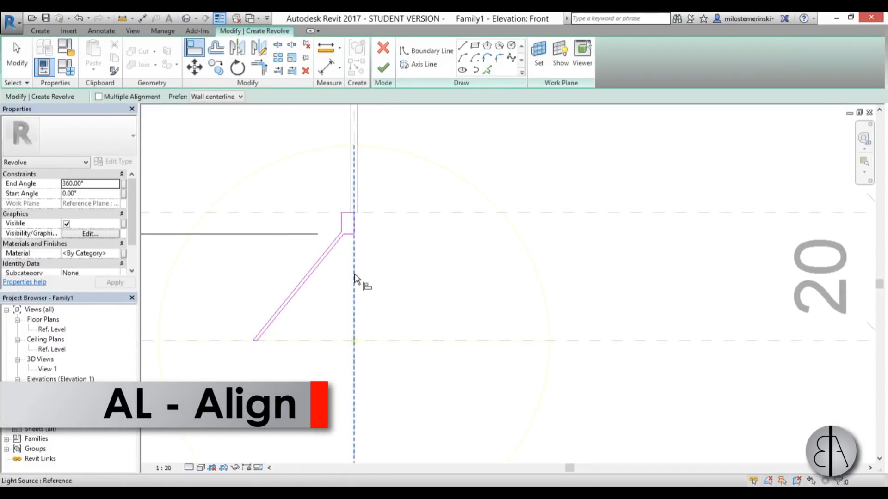
{"action": "scroll", "coordinate": [355, 279], "scroll_direction": "down", "scroll_amount": 5}
{"action": "left_click", "coordinate": [384, 349]}
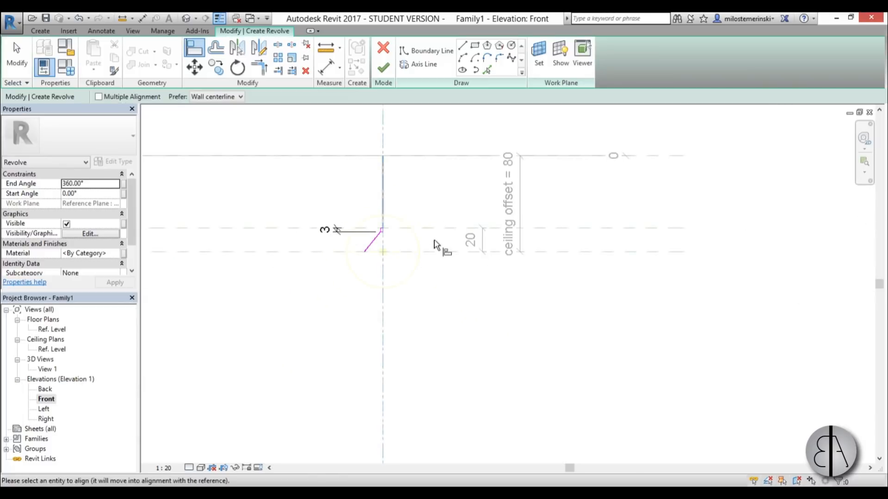
{"action": "scroll", "coordinate": [311, 234], "scroll_direction": "up", "scroll_amount": 5}
{"action": "left_click", "coordinate": [294, 204]}
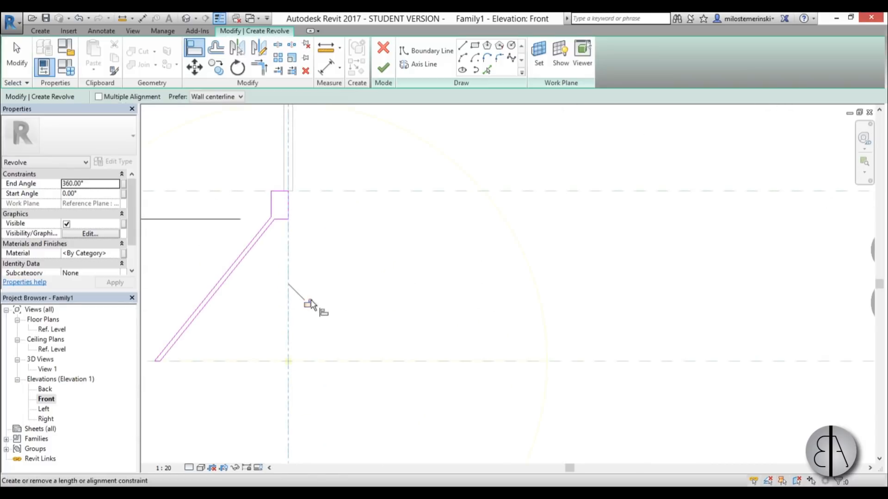
{"action": "scroll", "coordinate": [396, 228], "scroll_direction": "down", "scroll_amount": 4}
{"action": "key", "text": "Escape"}
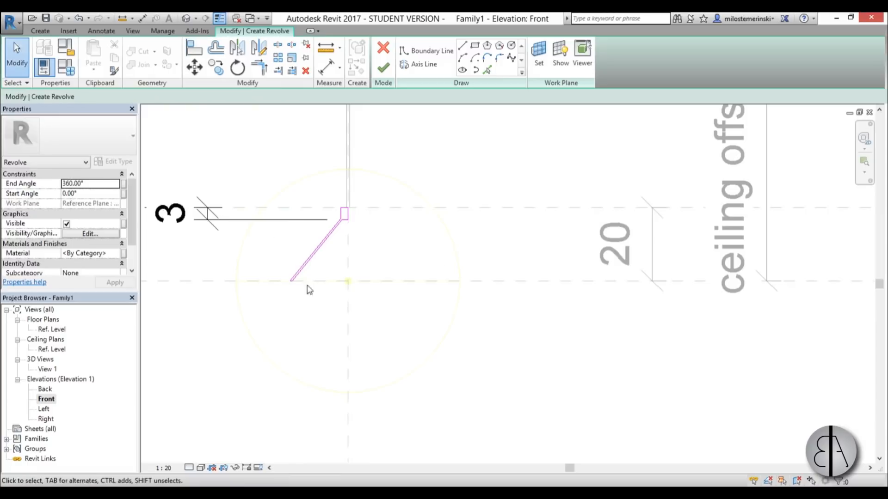
Step: Draw a 20 cm revolve axis along the centre plane from the rod's bottom centre to the light source, and lock its alignments
{"action": "middle_click_drag", "start_coordinate": [346, 299], "coordinate": [367, 289]}
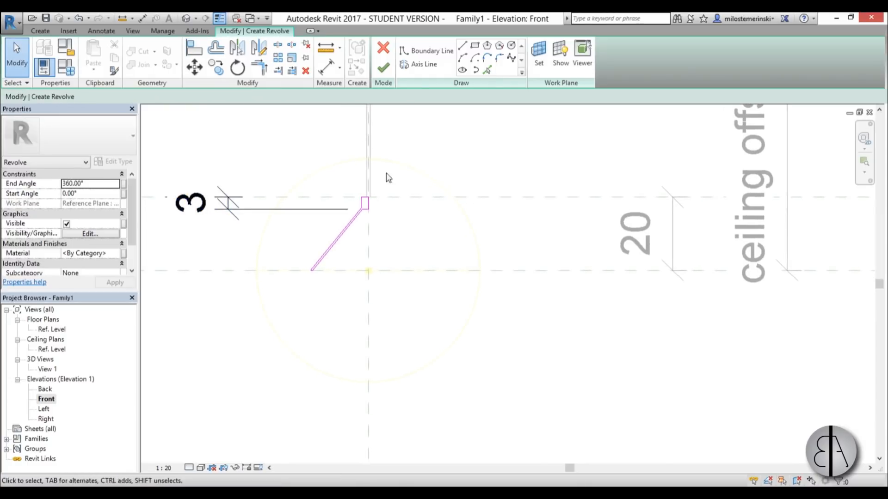
{"action": "left_click", "coordinate": [428, 63]}
{"action": "scroll", "coordinate": [376, 173], "scroll_direction": "up", "scroll_amount": 5}
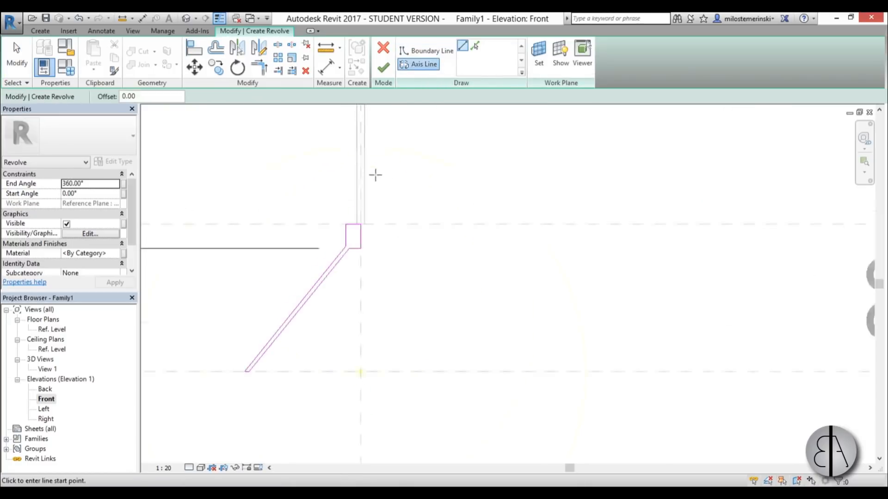
{"action": "left_click", "coordinate": [356, 239]}
{"action": "scroll", "coordinate": [356, 239], "scroll_direction": "down", "scroll_amount": 2}
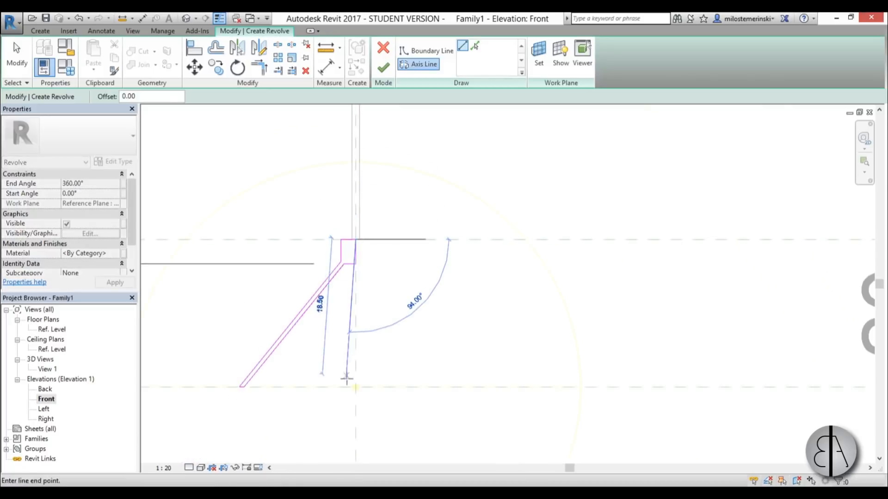
{"action": "left_click", "coordinate": [356, 387]}
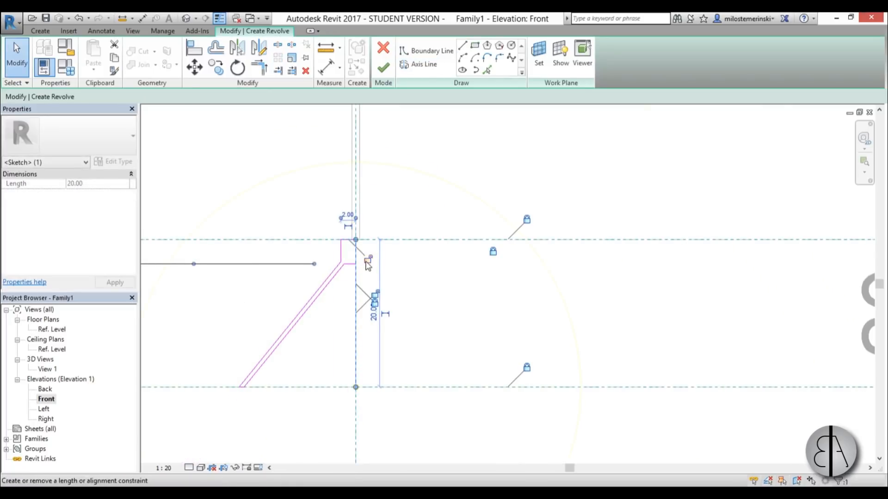
{"action": "scroll", "coordinate": [416, 322], "scroll_direction": "up", "scroll_amount": 2}
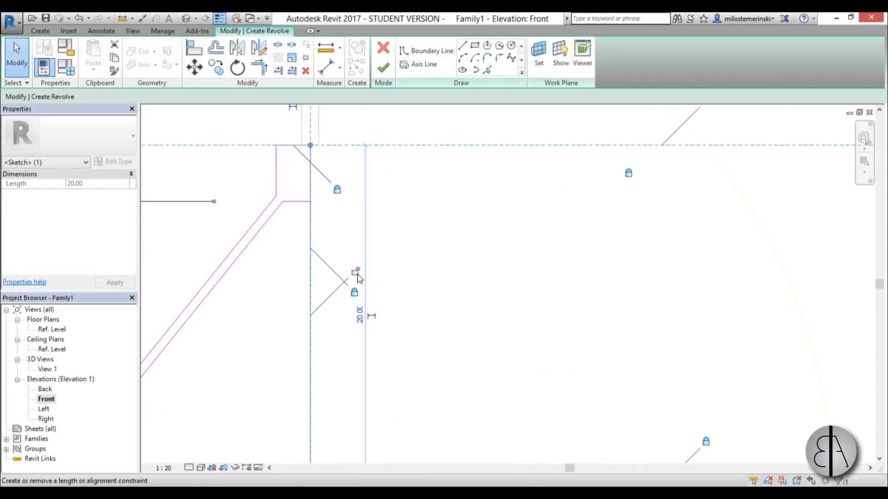
{"action": "scroll", "coordinate": [467, 295], "scroll_direction": "down", "scroll_amount": 3}
{"action": "scroll", "coordinate": [468, 298], "scroll_direction": "down", "scroll_amount": 1}
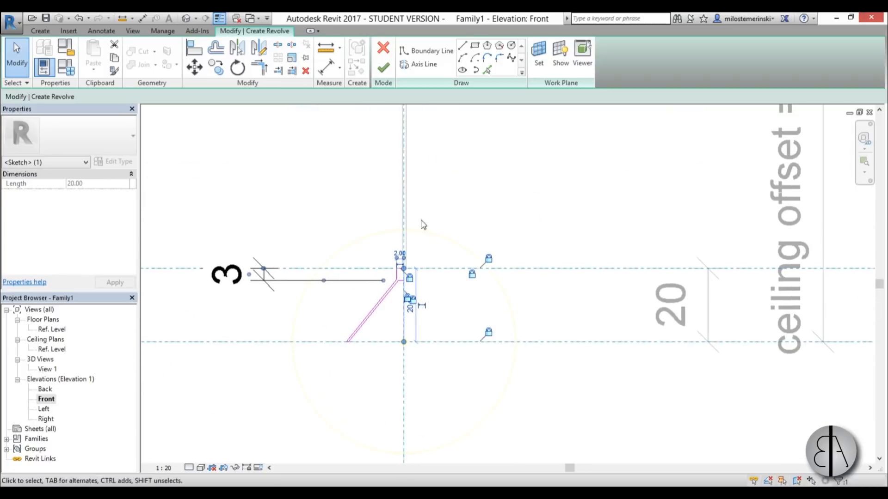
Step: Finish the revolve sketch to generate the conical lampshade, and clear the selection
{"action": "left_click", "coordinate": [383, 68]}
{"action": "scroll", "coordinate": [433, 279], "scroll_direction": "up", "scroll_amount": 1}
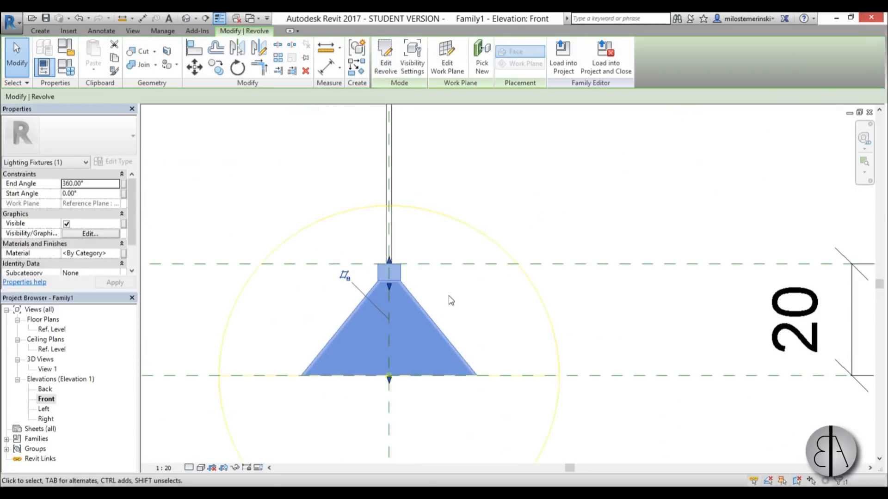
{"action": "left_click", "coordinate": [450, 299]}
{"action": "scroll", "coordinate": [349, 210], "scroll_direction": "down", "scroll_amount": 2}
{"action": "scroll", "coordinate": [319, 250], "scroll_direction": "down", "scroll_amount": 1}
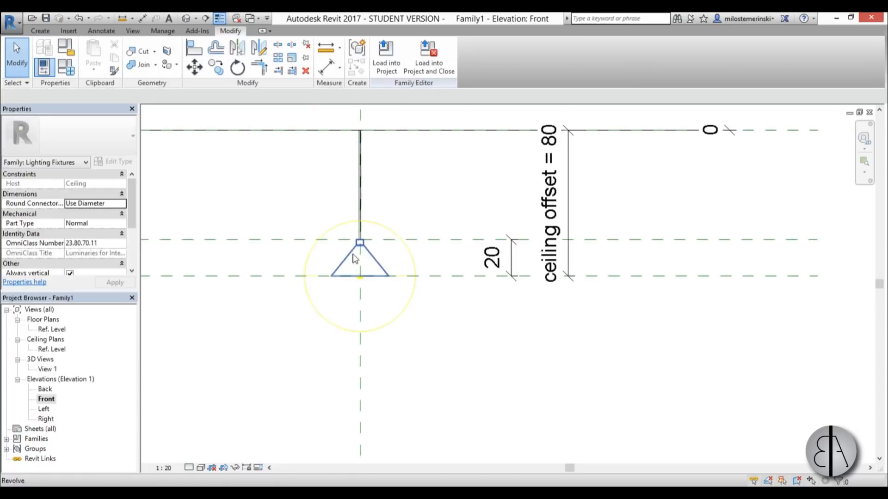
Step: Join the geometry of the revolved lampshade and the rod extrusion
{"action": "scroll", "coordinate": [362, 235], "scroll_direction": "up", "scroll_amount": 3}
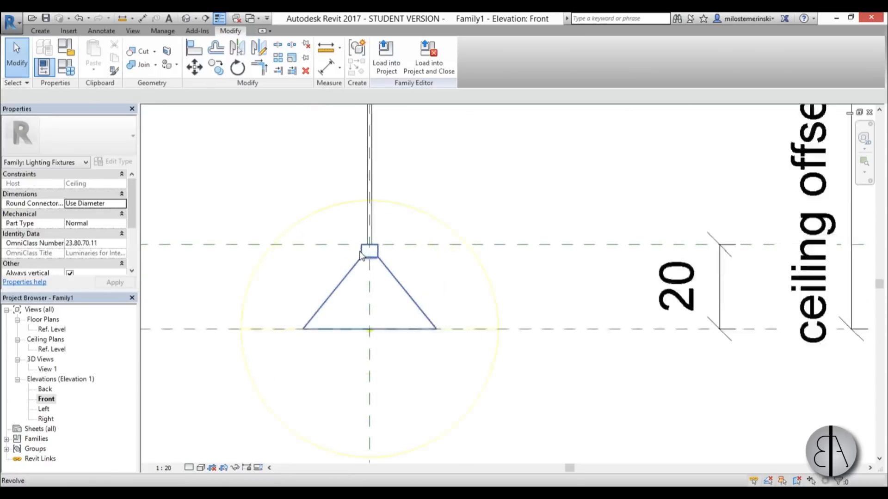
{"action": "left_click", "coordinate": [145, 67]}
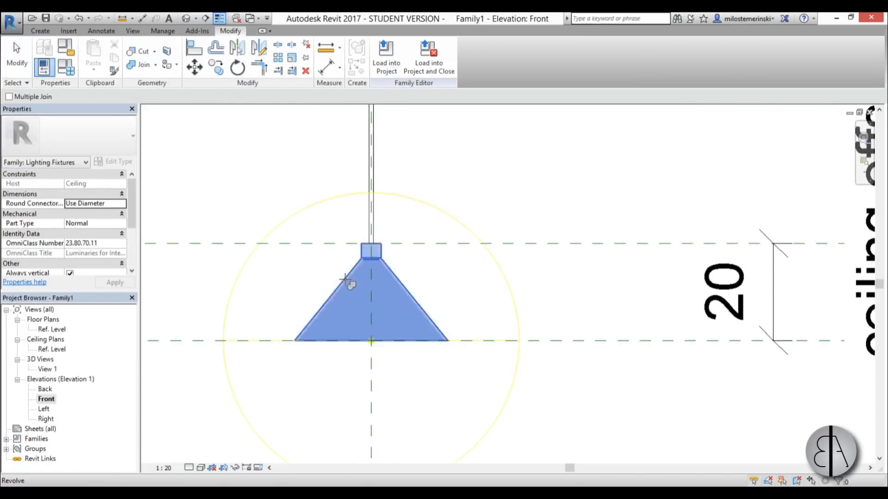
{"action": "left_click", "coordinate": [25, 62]}
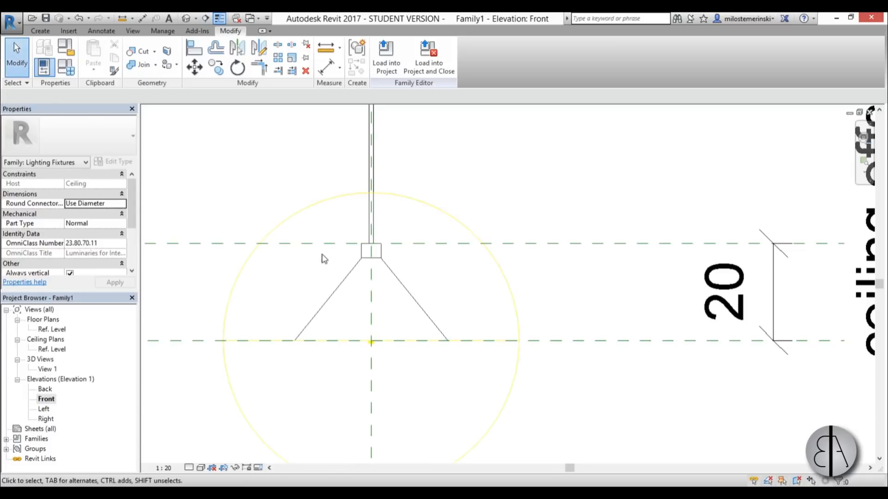
Step: Associate the joined rod and lampshade's material with a new instance family parameter named "material" under Materials and Finishes
{"action": "left_click", "coordinate": [370, 252]}
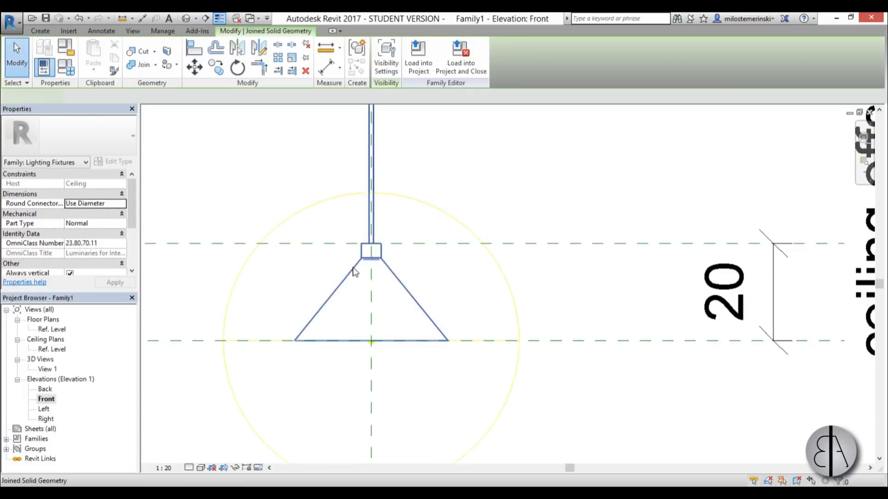
{"action": "left_click", "coordinate": [133, 214]}
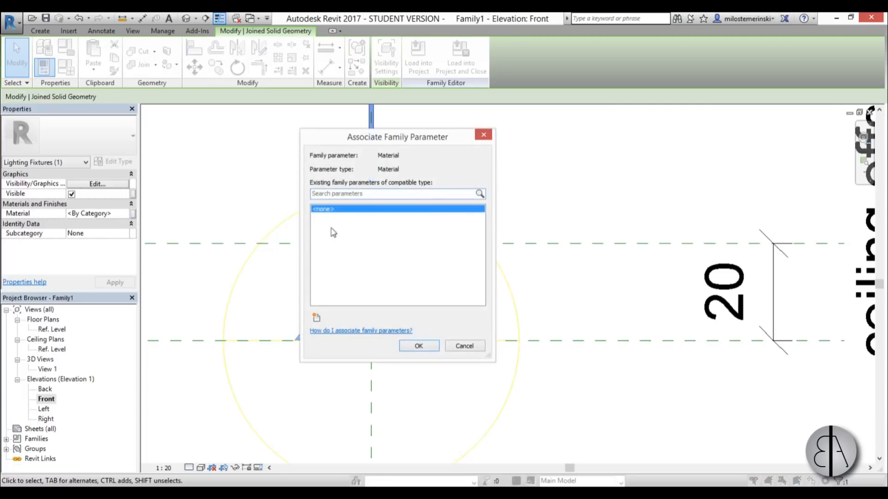
{"action": "left_click", "coordinate": [317, 318]}
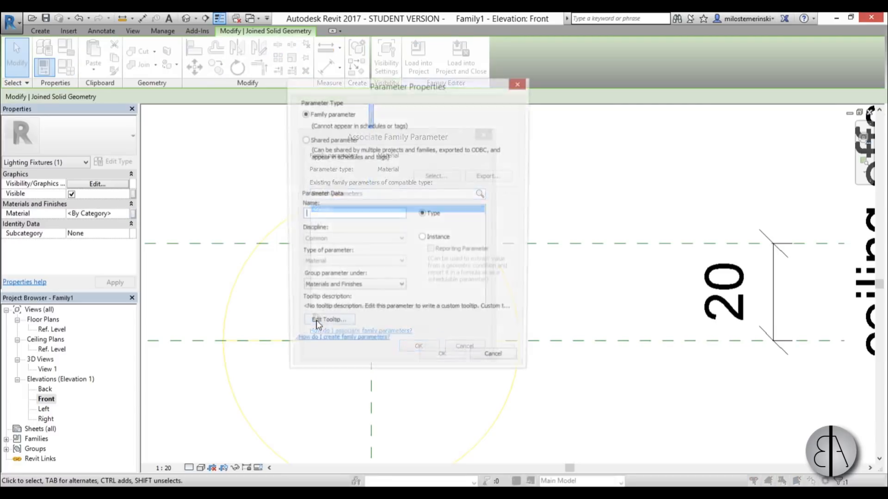
{"action": "type", "text": "material"}
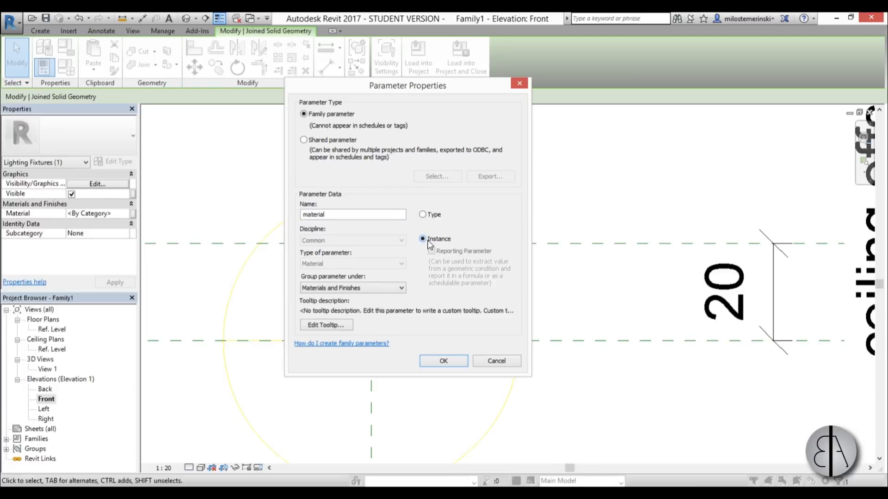
{"action": "left_click", "coordinate": [444, 361]}
{"action": "left_click", "coordinate": [419, 346]}
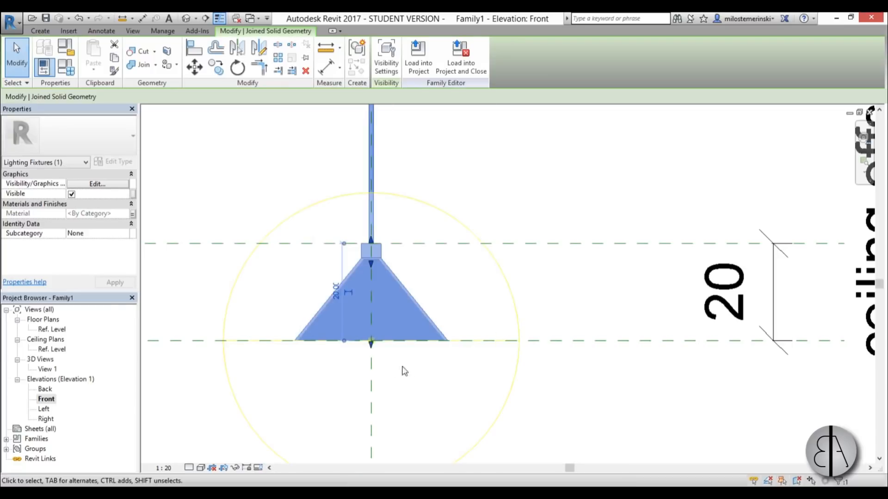
{"action": "left_click", "coordinate": [422, 378]}
{"action": "scroll", "coordinate": [430, 212], "scroll_direction": "down", "scroll_amount": 2}
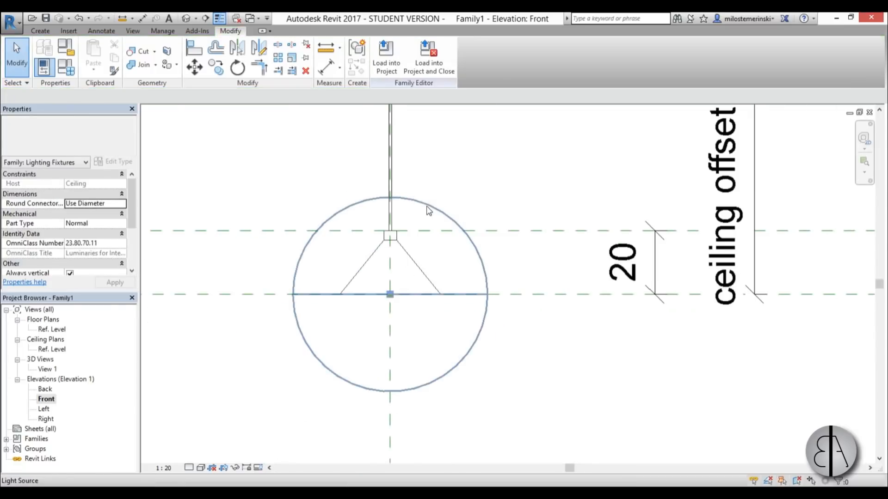
Step: Change the light source's definition to a photometric web light distribution, keeping the point emission shape
{"action": "left_click", "coordinate": [390, 197]}
{"action": "left_click", "coordinate": [393, 57]}
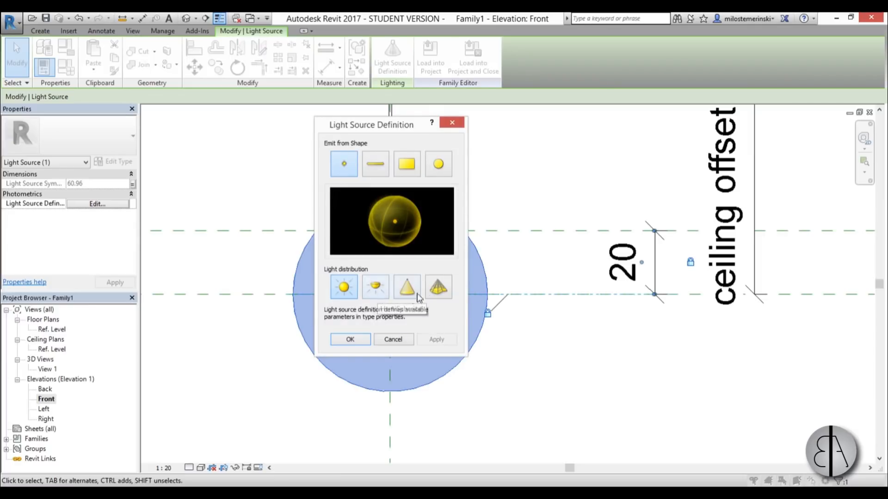
{"action": "left_click", "coordinate": [443, 293]}
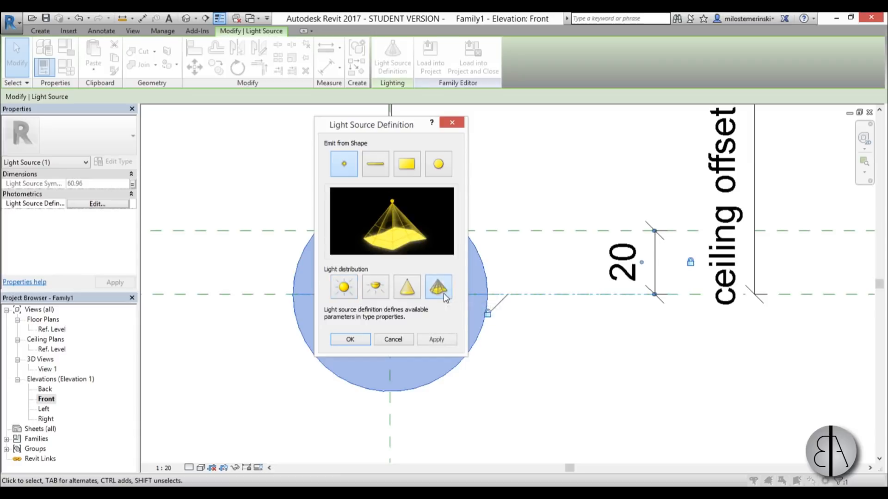
{"action": "left_click", "coordinate": [436, 339]}
{"action": "left_click", "coordinate": [350, 339]}
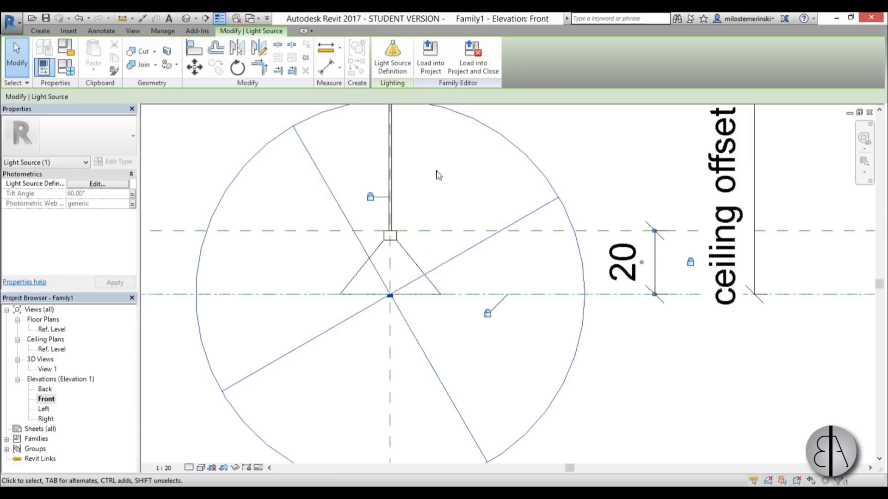
Step: Set the family type's Tilt Angle to 90° and apply it
{"action": "scroll", "coordinate": [402, 239], "scroll_direction": "down", "scroll_amount": 3}
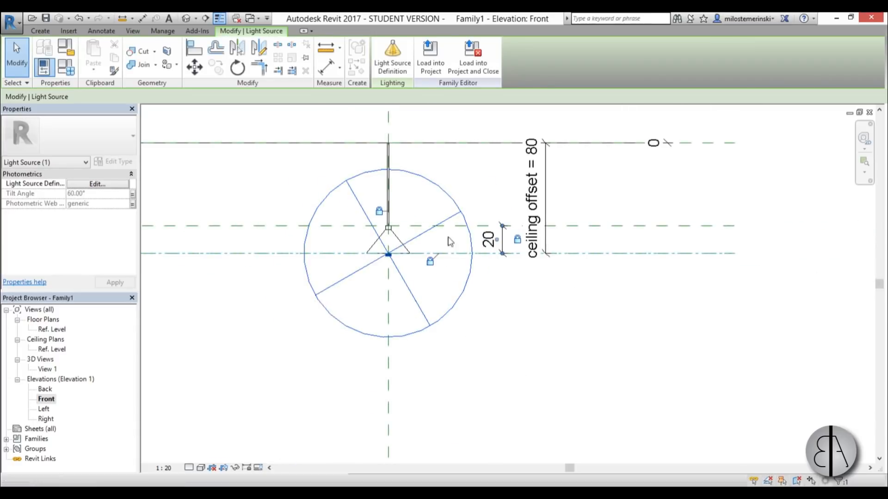
{"action": "left_click", "coordinate": [67, 67]}
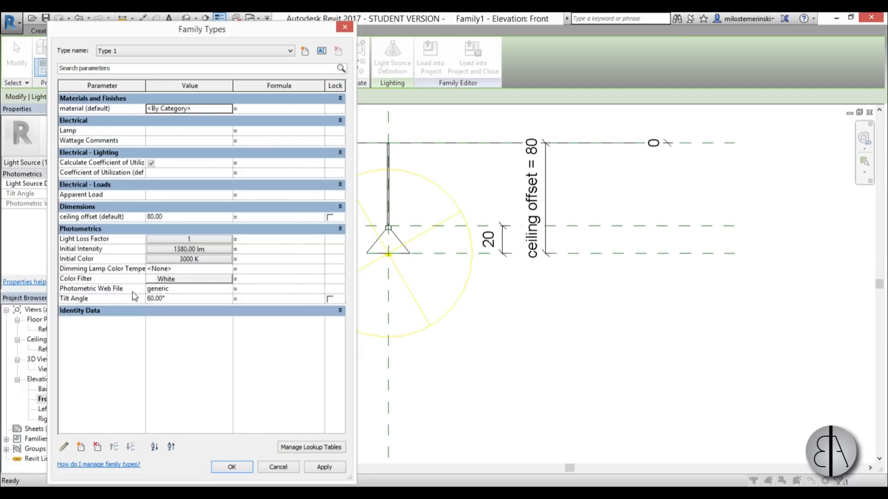
{"action": "left_click", "coordinate": [174, 298]}
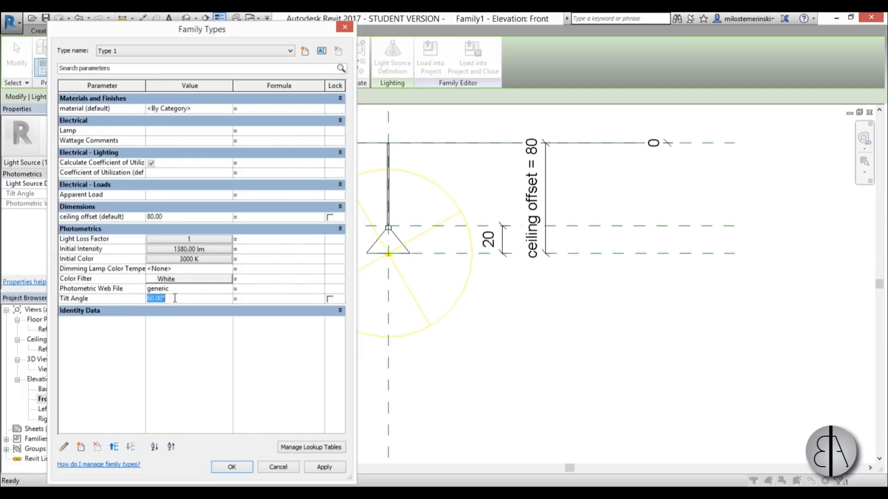
{"action": "key", "text": "Tab"}
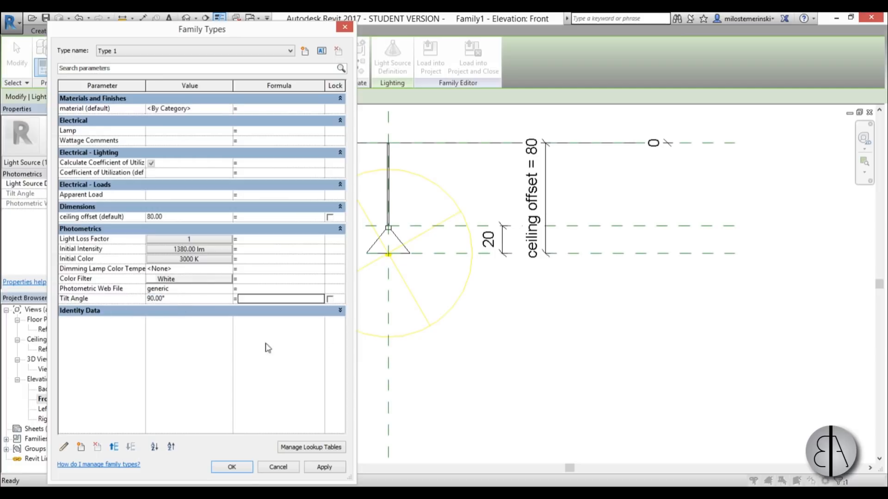
{"action": "left_click", "coordinate": [321, 471]}
Step: Assign 4 2Lamp Industrial.ies from the IES folder as the Photometric Web File and apply it
{"action": "left_click", "coordinate": [228, 289]}
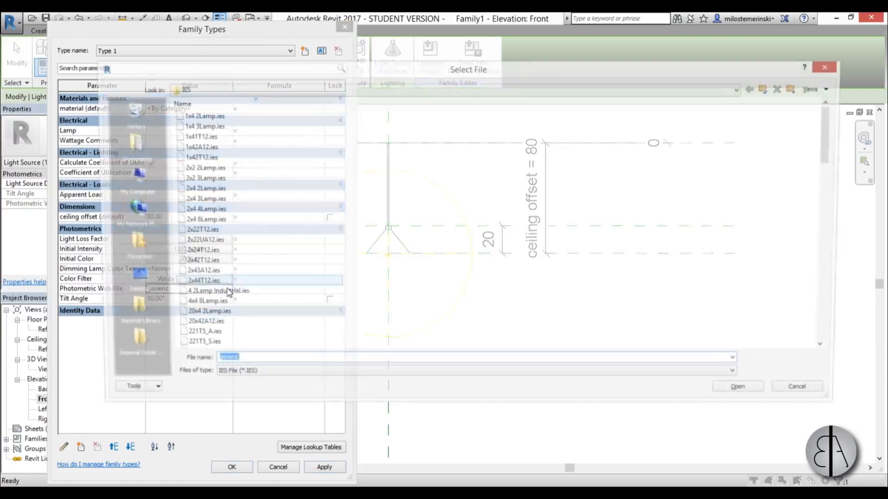
{"action": "left_click", "coordinate": [202, 179]}
{"action": "left_click", "coordinate": [198, 242]}
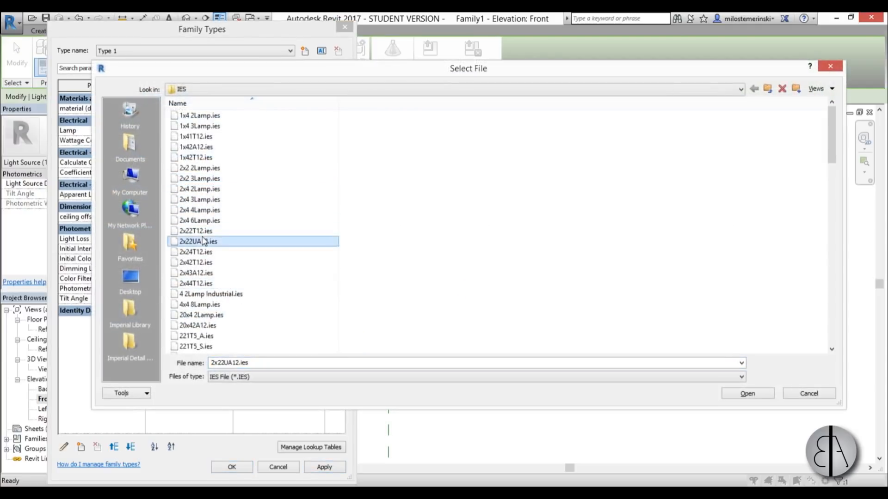
{"action": "scroll", "coordinate": [208, 208], "scroll_direction": "down", "scroll_amount": 4}
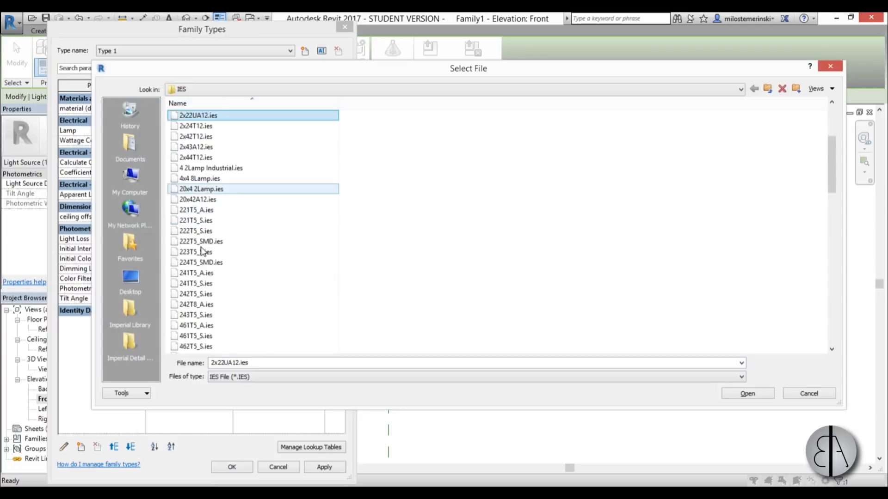
{"action": "left_click", "coordinate": [208, 169]}
{"action": "left_click", "coordinate": [752, 393]}
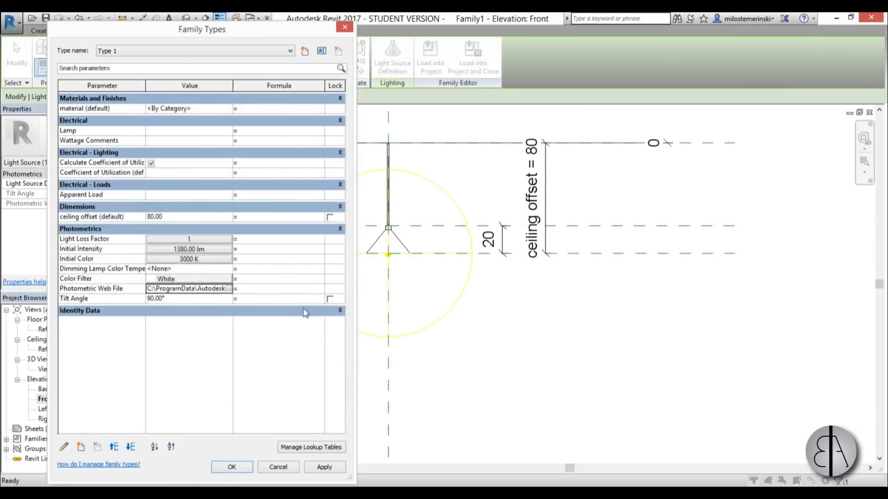
{"action": "left_click", "coordinate": [318, 467]}
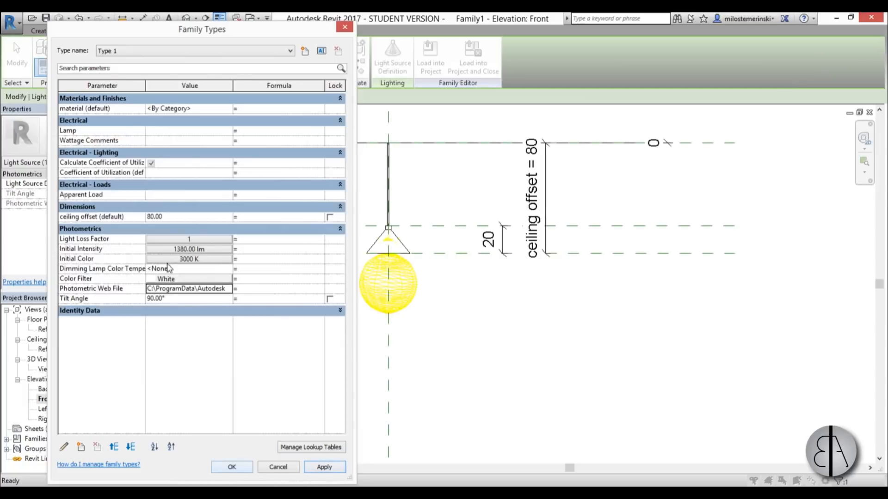
Step: Check the initial color setting, set the initial intensity to a luminous flux of 3380 lm, and accept the family types
{"action": "left_click", "coordinate": [190, 260]}
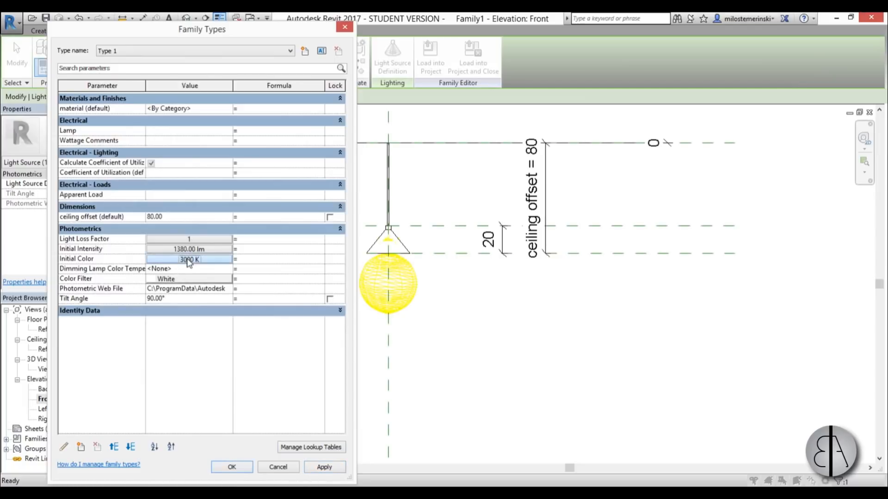
{"action": "left_click", "coordinate": [190, 260]}
{"action": "left_click", "coordinate": [214, 331]}
{"action": "left_click", "coordinate": [208, 250]}
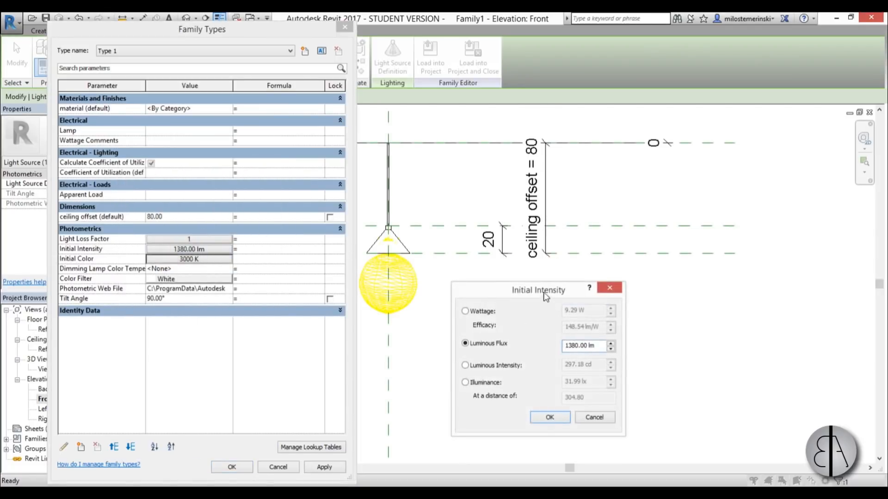
{"action": "left_click_drag", "start_coordinate": [545, 296], "coordinate": [240, 246]}
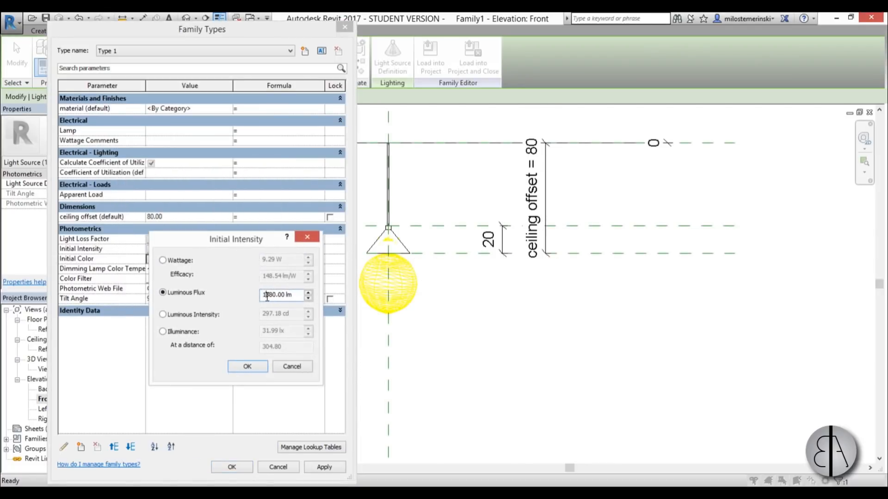
{"action": "left_click", "coordinate": [262, 367]}
{"action": "left_click", "coordinate": [186, 250]}
{"action": "left_click", "coordinate": [259, 366]}
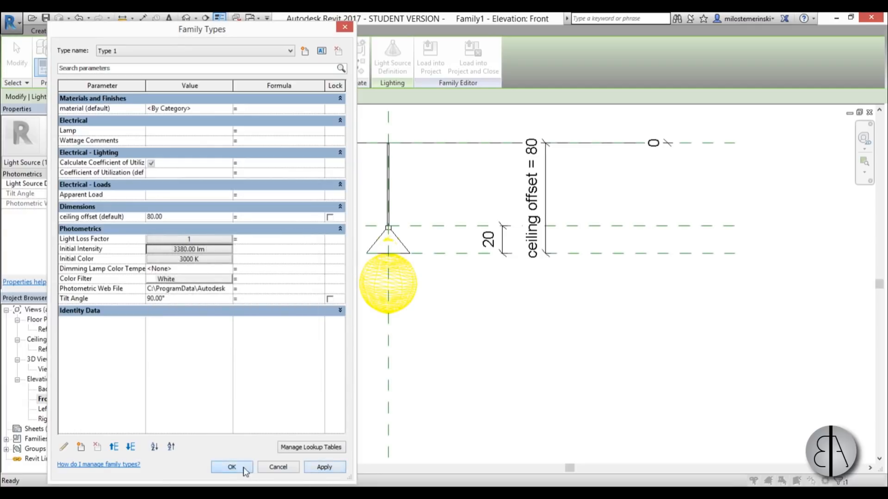
{"action": "left_click", "coordinate": [232, 467]}
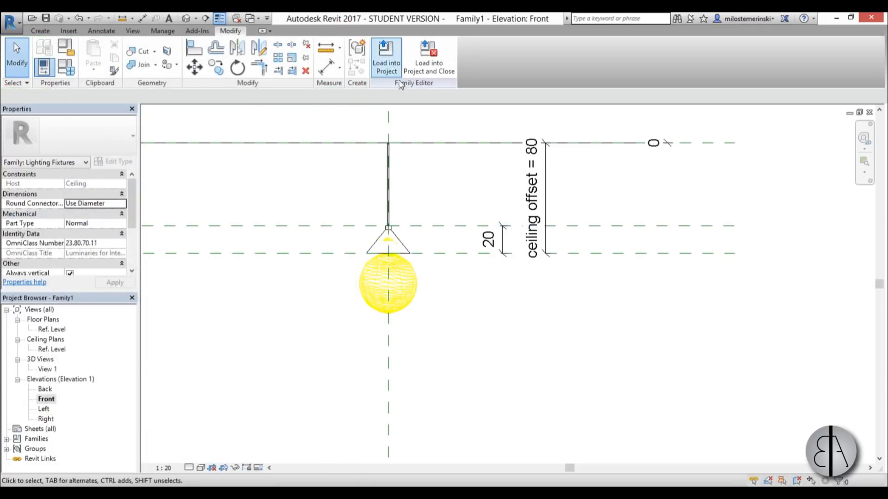
{"action": "scroll", "coordinate": [352, 253], "scroll_direction": "down", "scroll_amount": 2}
{"action": "middle_click_drag", "start_coordinate": [356, 282], "coordinate": [357, 247]}
{"action": "scroll", "coordinate": [379, 210], "scroll_direction": "up", "scroll_amount": 6}
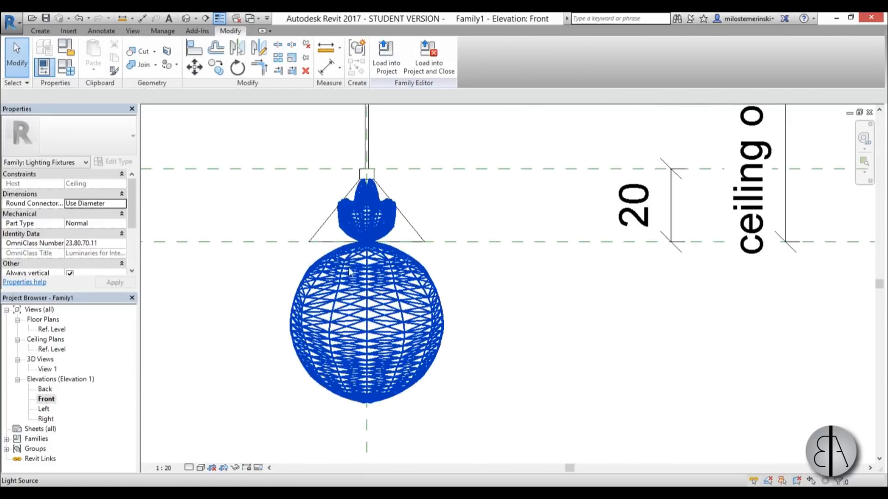
{"action": "scroll", "coordinate": [214, 309], "scroll_direction": "down", "scroll_amount": 2}
{"action": "scroll", "coordinate": [216, 313], "scroll_direction": "down", "scroll_amount": 1}
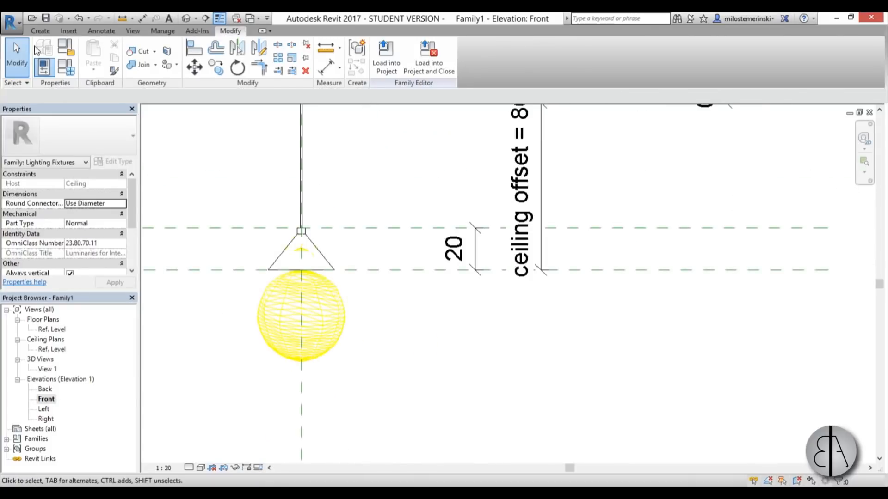
Step: Create a new project from the Architectural Template
{"action": "left_click", "coordinate": [12, 22]}
{"action": "mouse_move", "coordinate": [51, 65]}
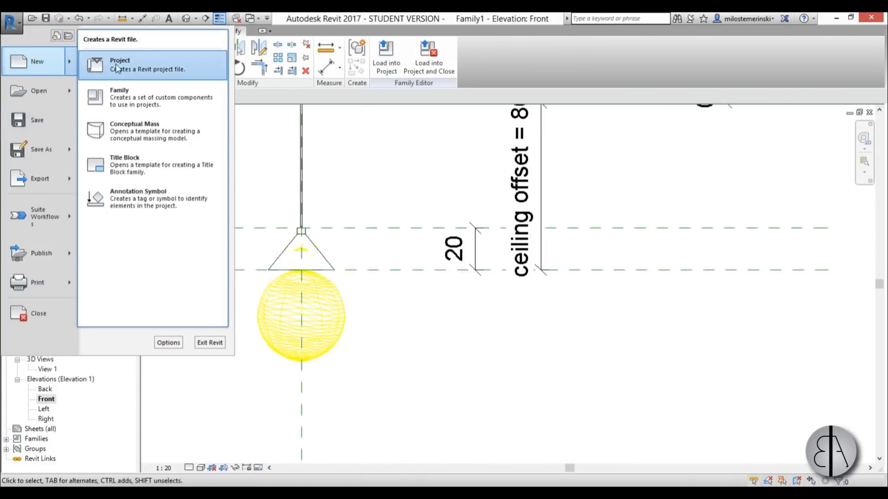
{"action": "left_click", "coordinate": [118, 65]}
{"action": "left_click", "coordinate": [279, 204]}
{"action": "left_click", "coordinate": [305, 228]}
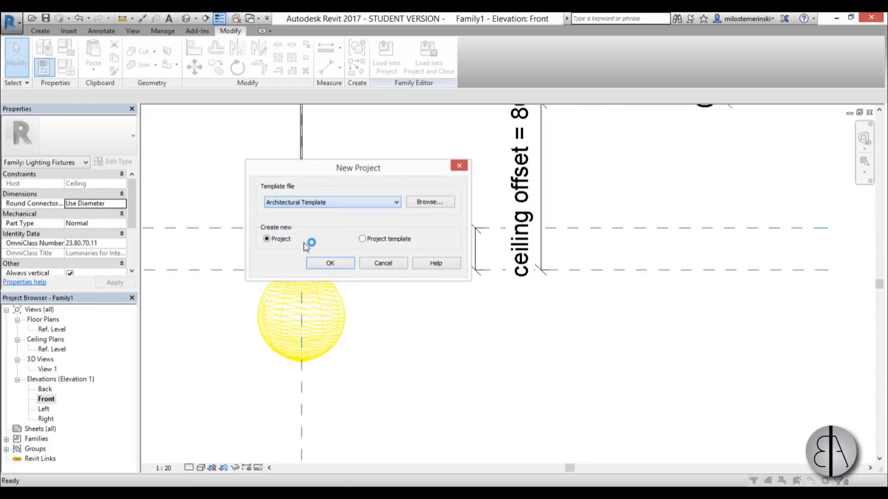
{"action": "left_click", "coordinate": [324, 263]}
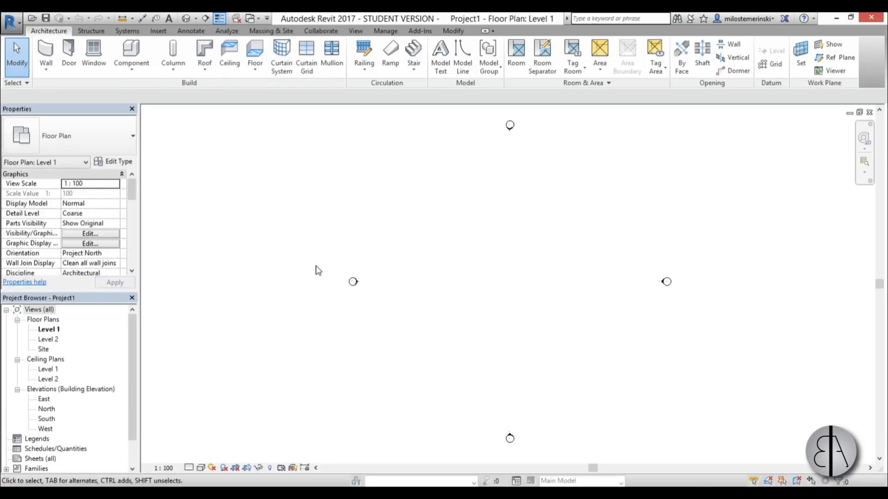
Step: Draw a rectangular room of Generic - 200mm walls, about 9800 by 11800 mm, between the elevation markers on Level 1
{"action": "middle_click_drag", "start_coordinate": [335, 213], "coordinate": [331, 232]}
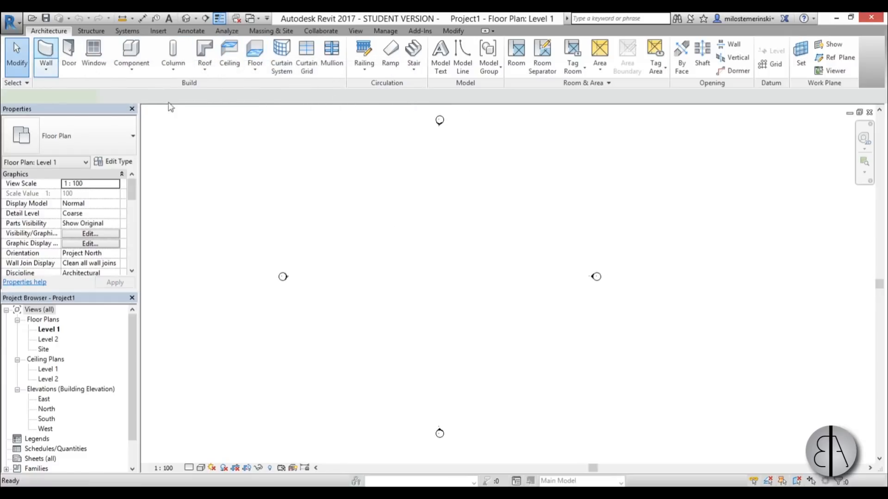
{"action": "left_click", "coordinate": [46, 53]}
{"action": "left_click", "coordinate": [453, 47]}
{"action": "left_click", "coordinate": [381, 220]}
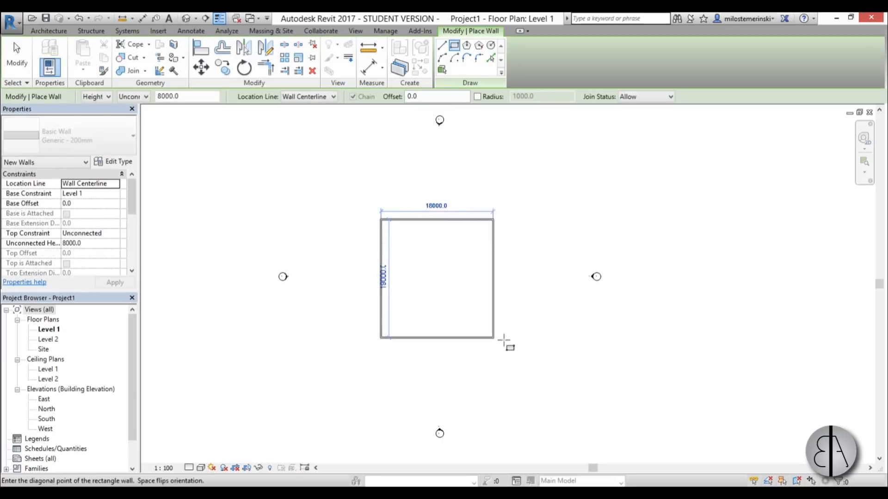
{"action": "left_click", "coordinate": [454, 307]}
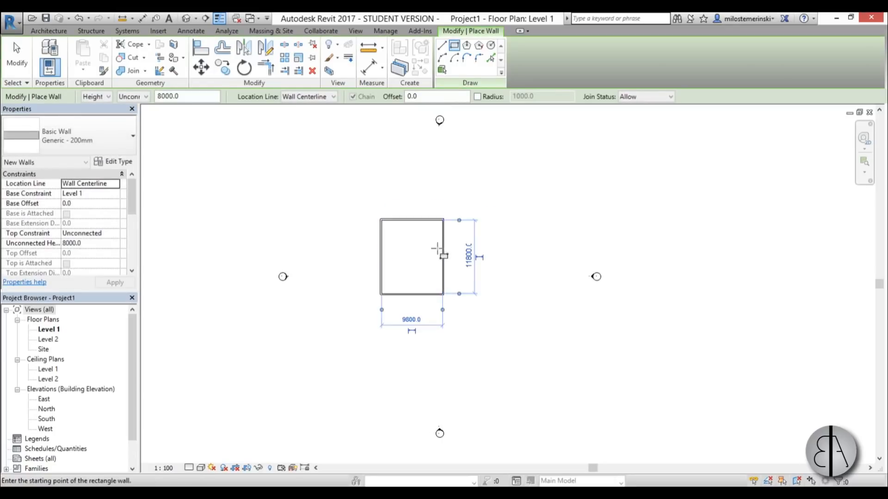
{"action": "scroll", "coordinate": [421, 249], "scroll_direction": "up", "scroll_amount": 2}
{"action": "key", "text": "Escape"}
{"action": "key", "text": "Escape"}
Step: Sketch a rectangular Generic 150mm floor boundary around the room from one outer wall corner to the diagonally opposite one
{"action": "left_click", "coordinate": [255, 53]}
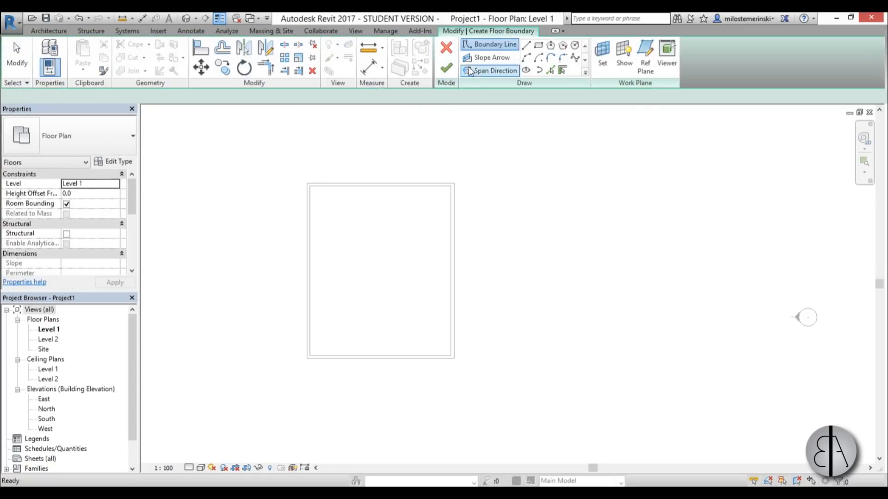
{"action": "left_click", "coordinate": [537, 45]}
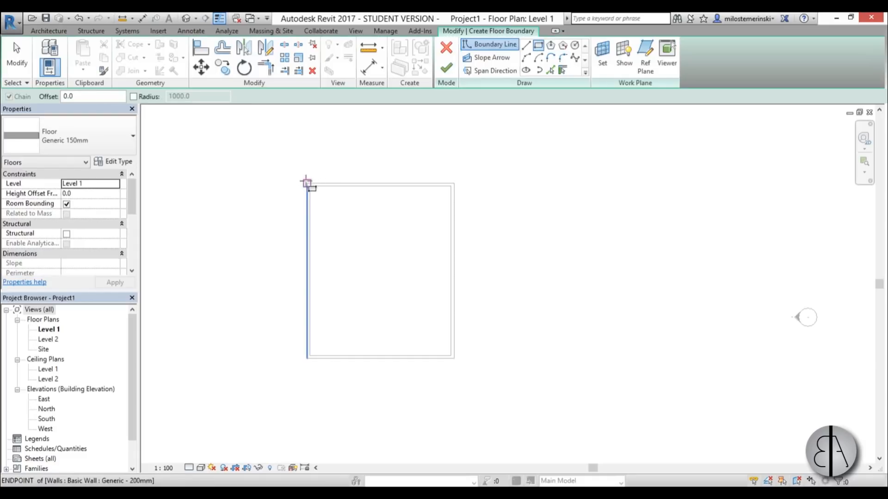
{"action": "left_click", "coordinate": [307, 184]}
{"action": "left_click", "coordinate": [454, 358]}
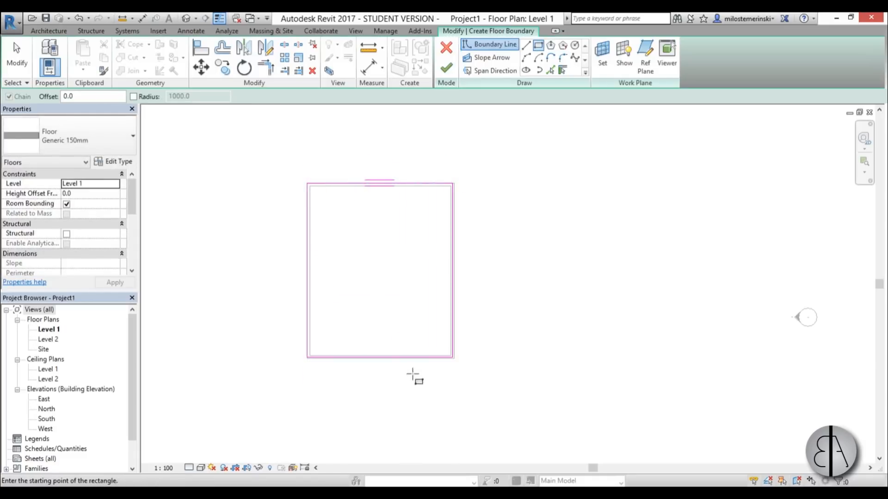
{"action": "key", "text": "Escape"}
{"action": "key", "text": "Escape"}
Step: Move the east and south floor boundary lines onto the outer wall faces, and finish the floor sketch
{"action": "scroll", "coordinate": [453, 328], "scroll_direction": "up", "scroll_amount": 3}
{"action": "left_click", "coordinate": [451, 331]}
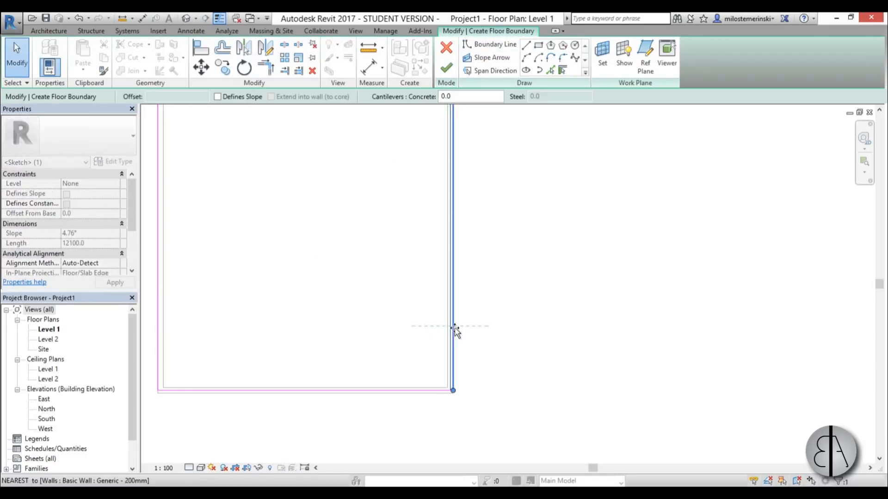
{"action": "left_click", "coordinate": [407, 391]}
{"action": "left_click_drag", "start_coordinate": [407, 391], "coordinate": [404, 396]}
{"action": "left_click", "coordinate": [399, 423]}
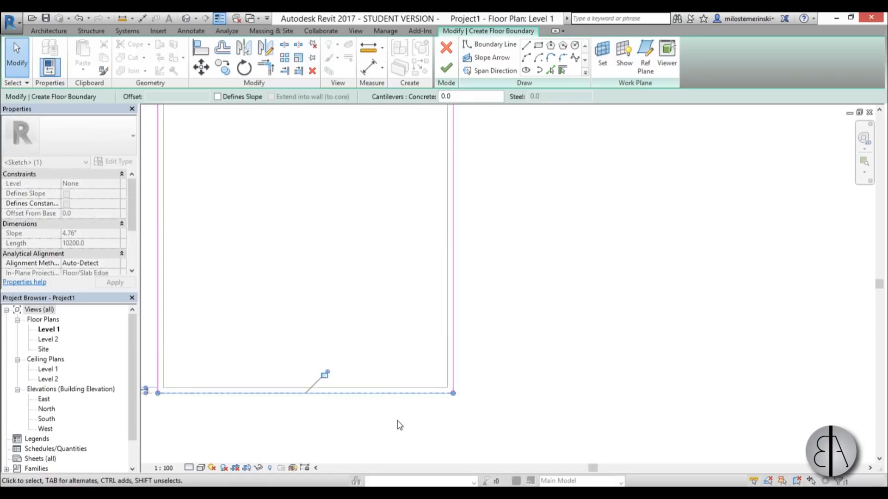
{"action": "scroll", "coordinate": [452, 336], "scroll_direction": "down", "scroll_amount": 3}
{"action": "left_click", "coordinate": [446, 68]}
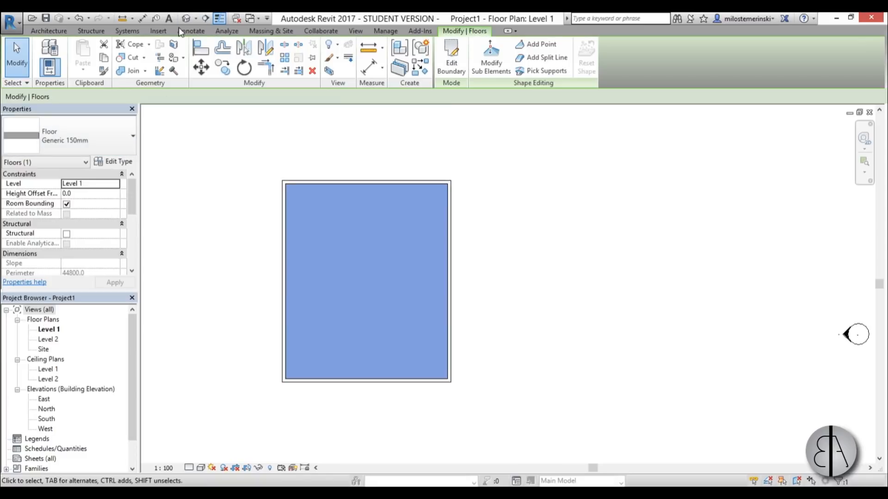
Step: Place an automatic Plain compound ceiling inside the walled room on Level 1 with a height offset of 3000
{"action": "left_click", "coordinate": [64, 31]}
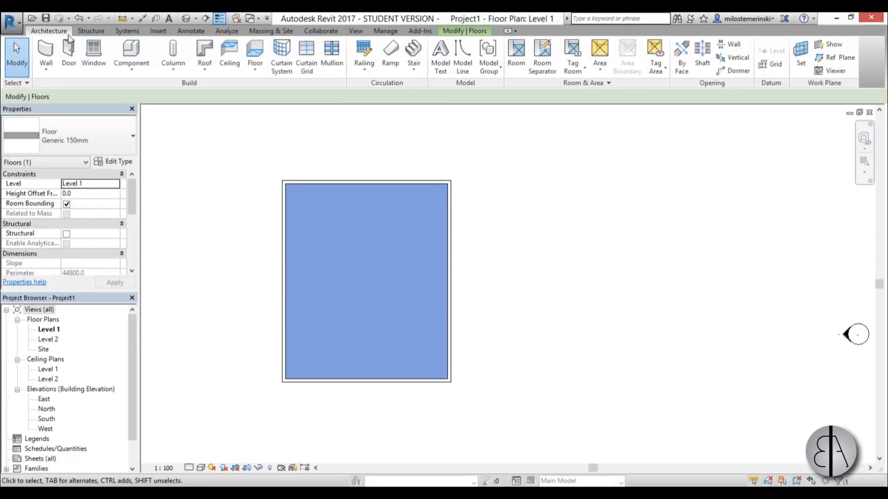
{"action": "left_click", "coordinate": [229, 58]}
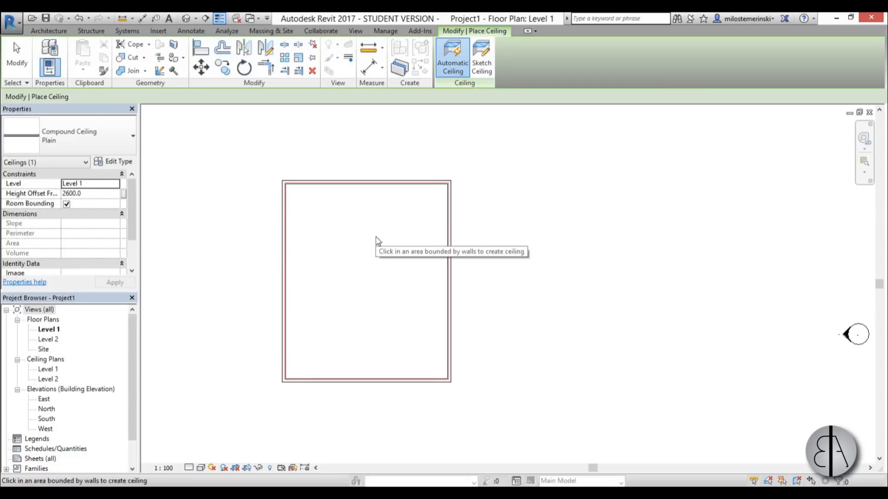
{"action": "left_click", "coordinate": [92, 194]}
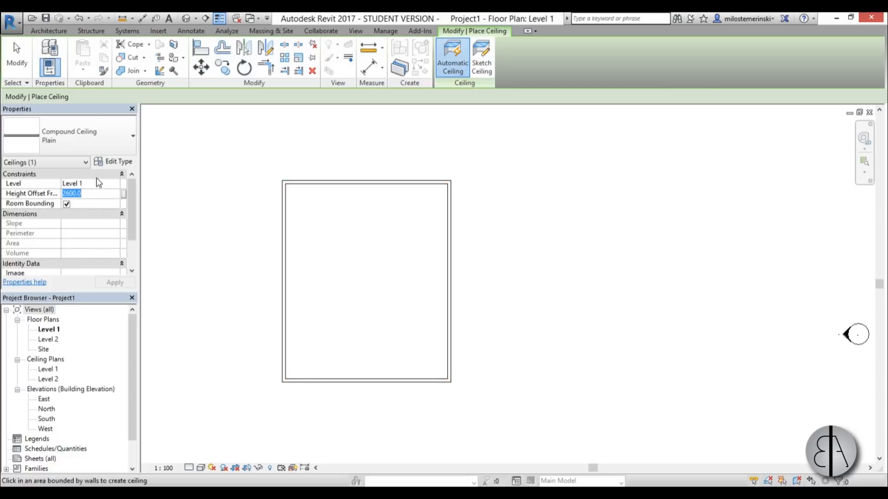
{"action": "type", "text": "3.0"}
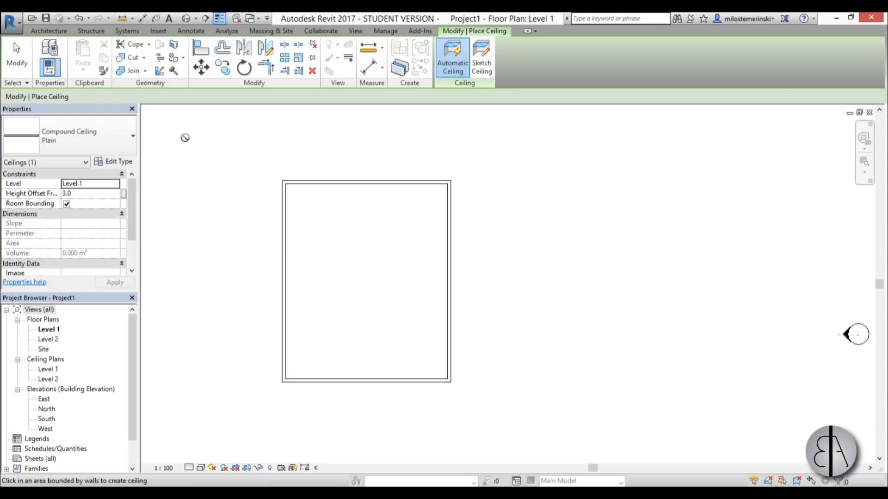
{"action": "left_click", "coordinate": [79, 19]}
{"action": "left_click", "coordinate": [76, 193]}
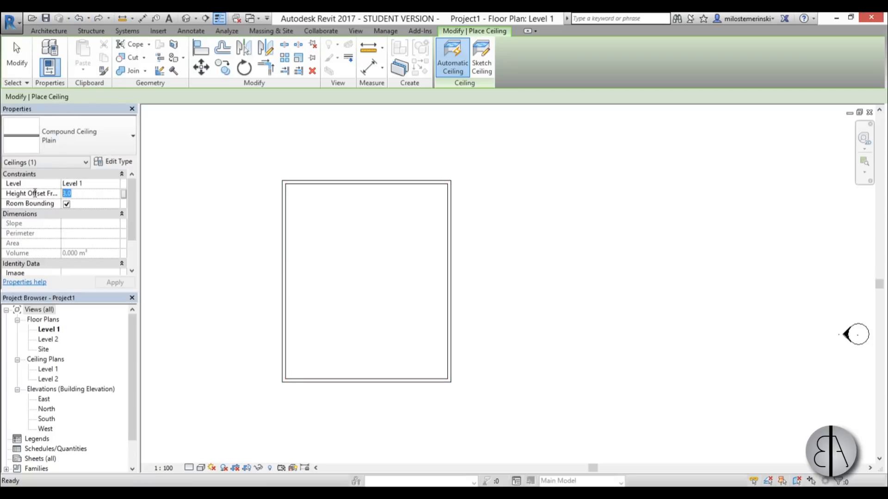
{"action": "type", "text": "3000"}
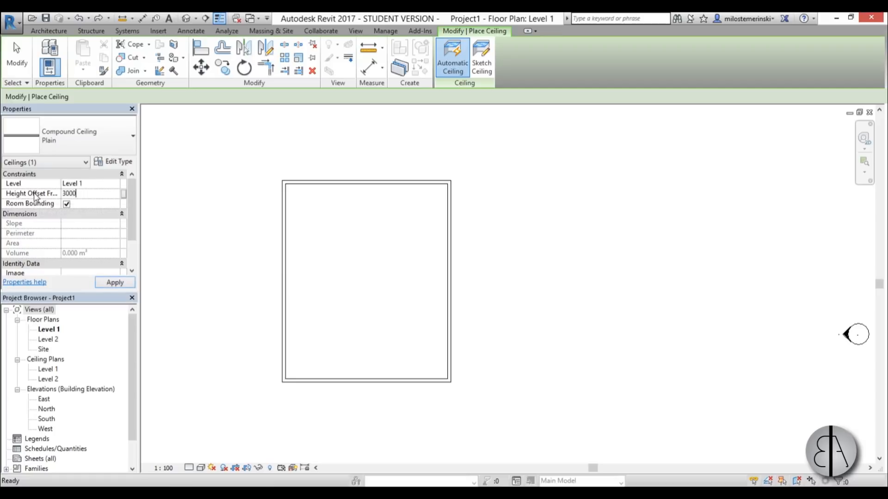
{"action": "left_click", "coordinate": [106, 283]}
{"action": "left_click", "coordinate": [343, 283]}
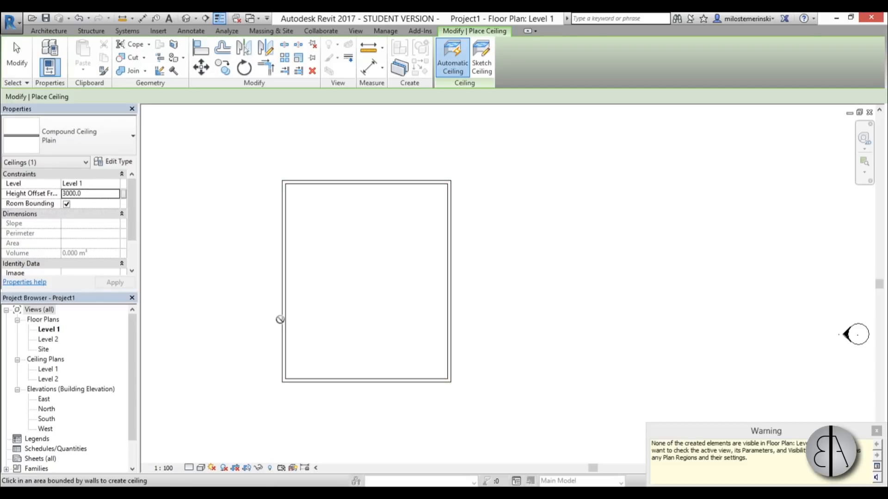
{"action": "key", "text": "Escape"}
Step: Open the default 3D view of the room and set its visual style to Wireframe
{"action": "left_click", "coordinate": [194, 20]}
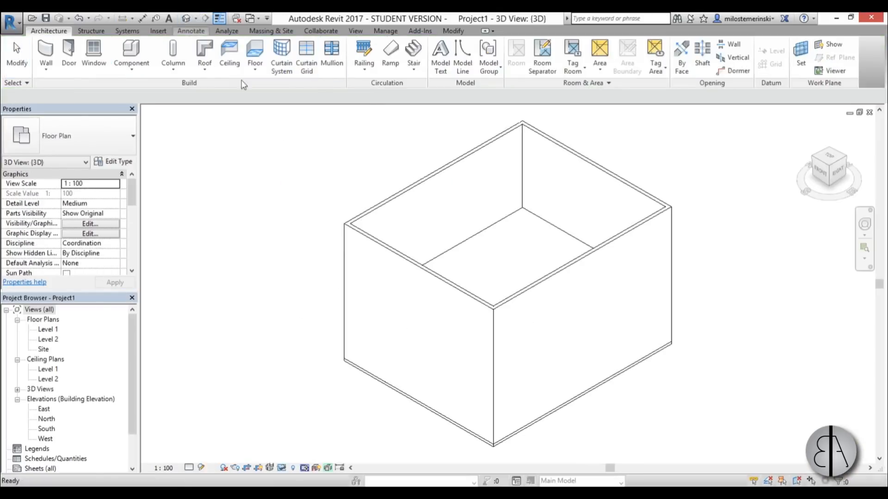
{"action": "middle_click_drag", "start_coordinate": [403, 340], "coordinate": [354, 222], "text": "shift"}
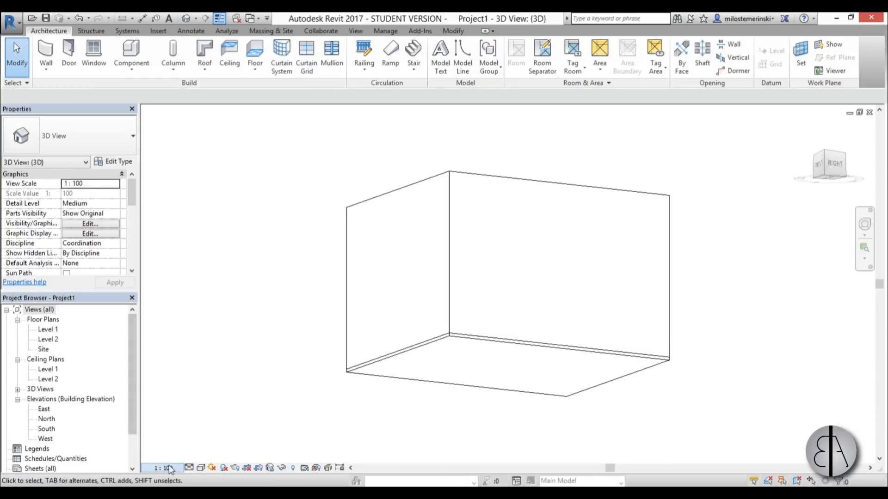
{"action": "left_click", "coordinate": [200, 467]}
{"action": "left_click", "coordinate": [259, 400]}
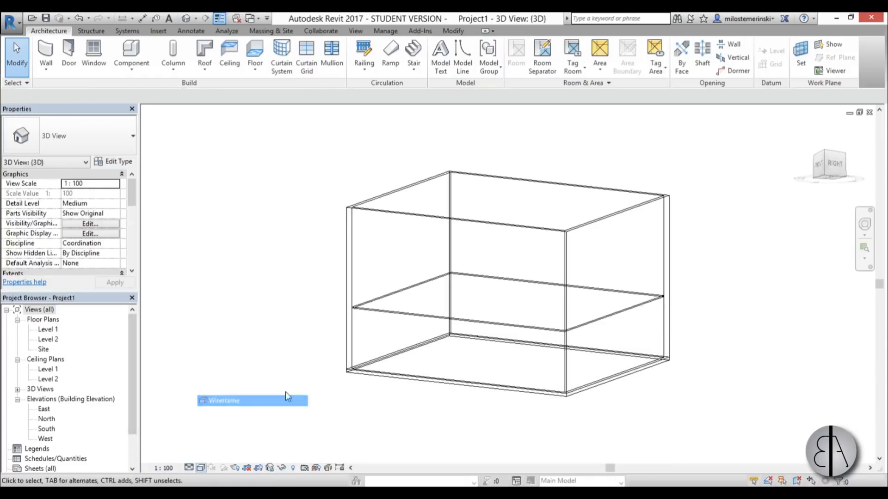
Step: Examine the ceiling's position between the walls and above the floor from several angles in the 3D view
{"action": "middle_click_drag", "start_coordinate": [285, 392], "coordinate": [410, 344], "text": "shift"}
{"action": "middle_click_drag", "start_coordinate": [455, 413], "coordinate": [426, 376], "text": "shift"}
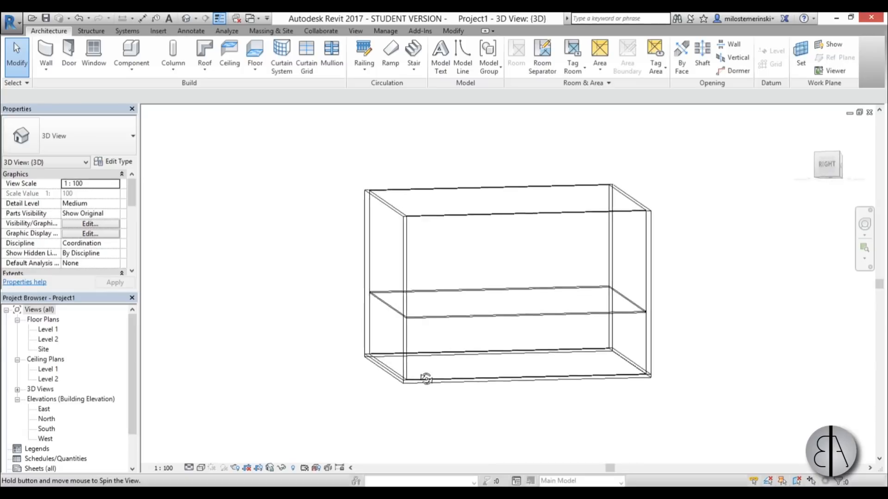
{"action": "scroll", "coordinate": [422, 382], "scroll_direction": "up", "scroll_amount": 3}
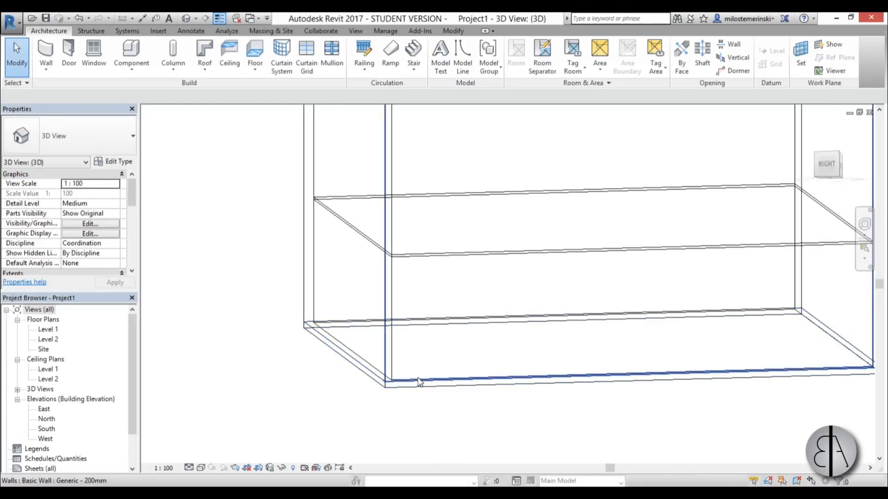
{"action": "left_click", "coordinate": [410, 259]}
{"action": "scroll", "coordinate": [411, 259], "scroll_direction": "down", "scroll_amount": 3}
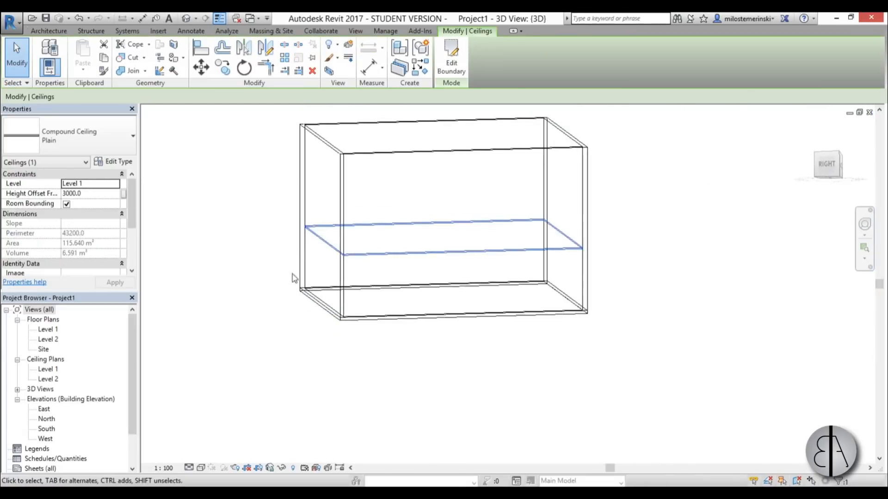
{"action": "middle_click_drag", "start_coordinate": [411, 260], "coordinate": [319, 309], "text": "shift"}
{"action": "scroll", "coordinate": [426, 380], "scroll_direction": "up", "scroll_amount": 4}
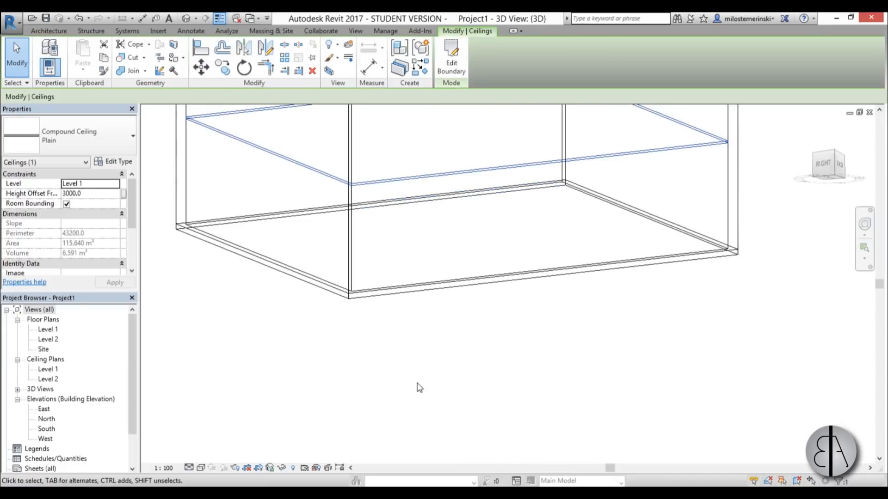
{"action": "left_click", "coordinate": [417, 384]}
{"action": "scroll", "coordinate": [338, 337], "scroll_direction": "down", "scroll_amount": 1}
{"action": "middle_click_drag", "start_coordinate": [338, 337], "coordinate": [264, 313], "text": "shift"}
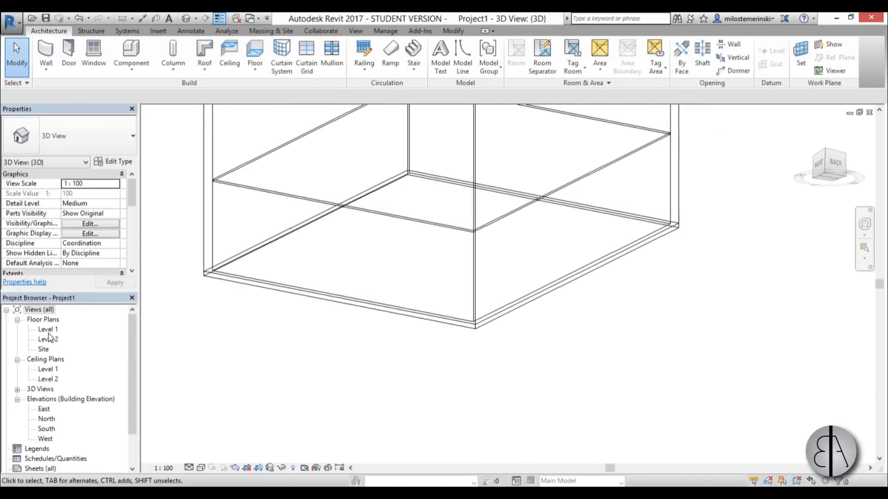
Step: Open the Level 1 ceiling plan and load the pendant fixture family Family1 into the project from its family window
{"action": "double_click", "coordinate": [48, 369]}
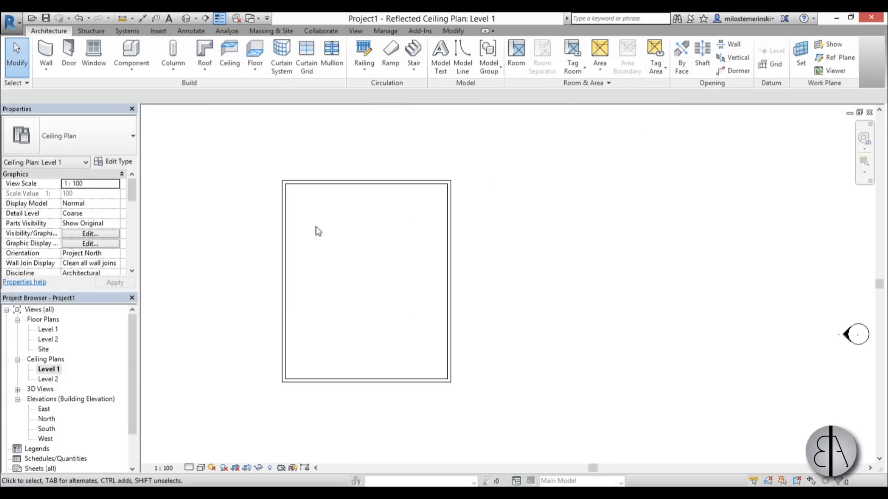
{"action": "left_click", "coordinate": [131, 51]}
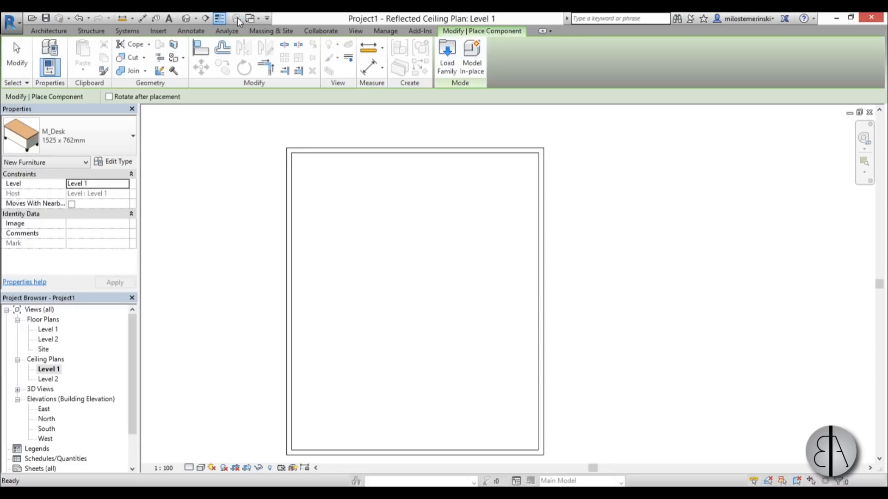
{"action": "left_click", "coordinate": [249, 19]}
{"action": "left_click", "coordinate": [288, 33]}
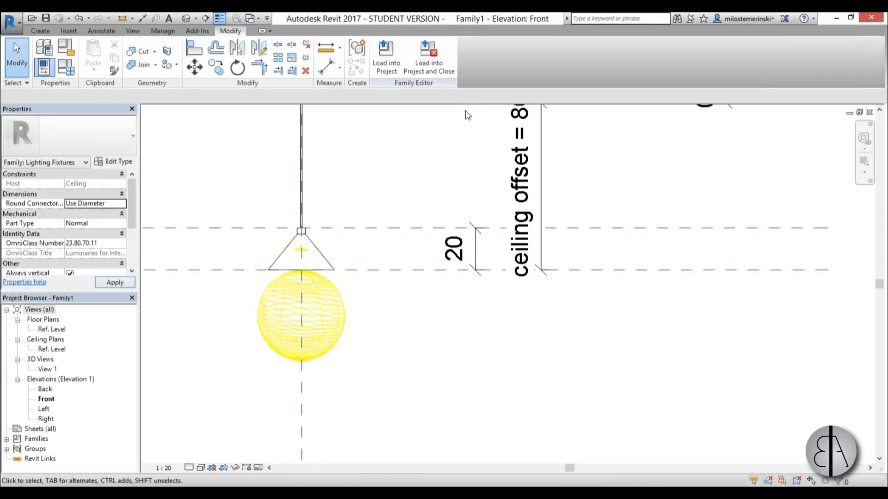
{"action": "left_click", "coordinate": [384, 69]}
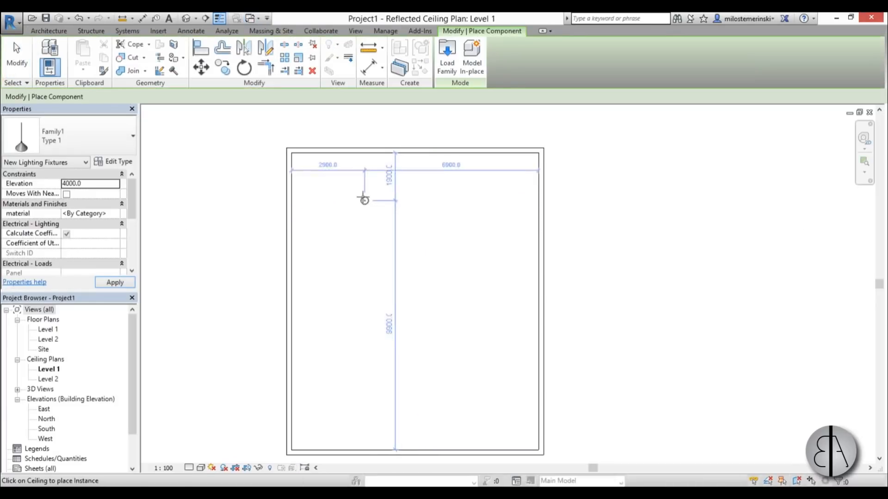
Step: Place seven Family1 pendant fixtures on the ceiling in two loose rows across the northern part of the room
{"action": "left_click", "coordinate": [324, 182]}
{"action": "left_click", "coordinate": [372, 211]}
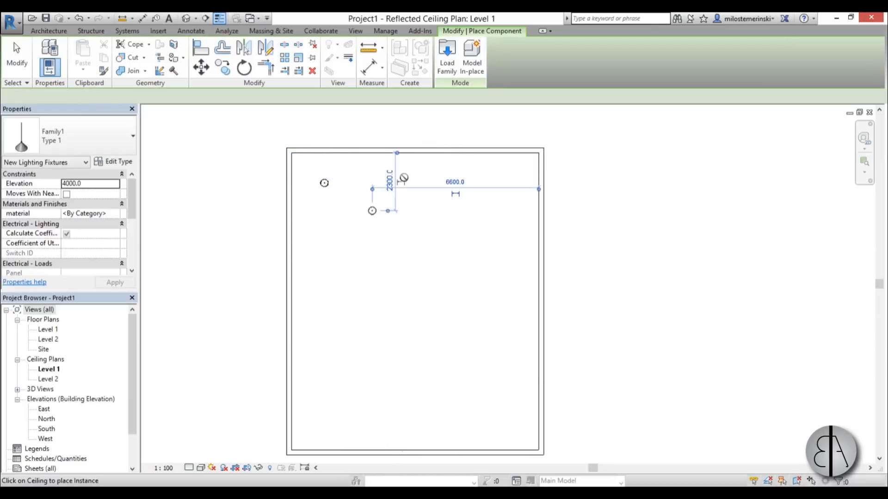
{"action": "left_click", "coordinate": [415, 178]}
{"action": "left_click", "coordinate": [430, 213]}
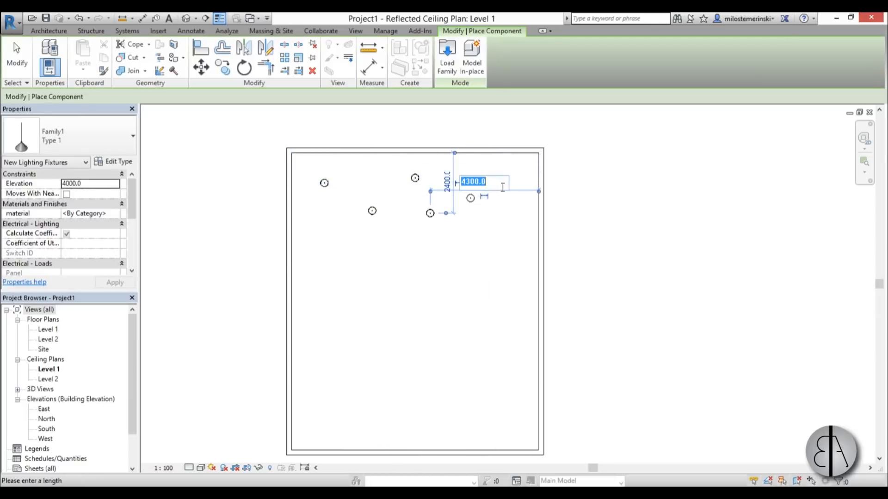
{"action": "left_click", "coordinate": [498, 175]}
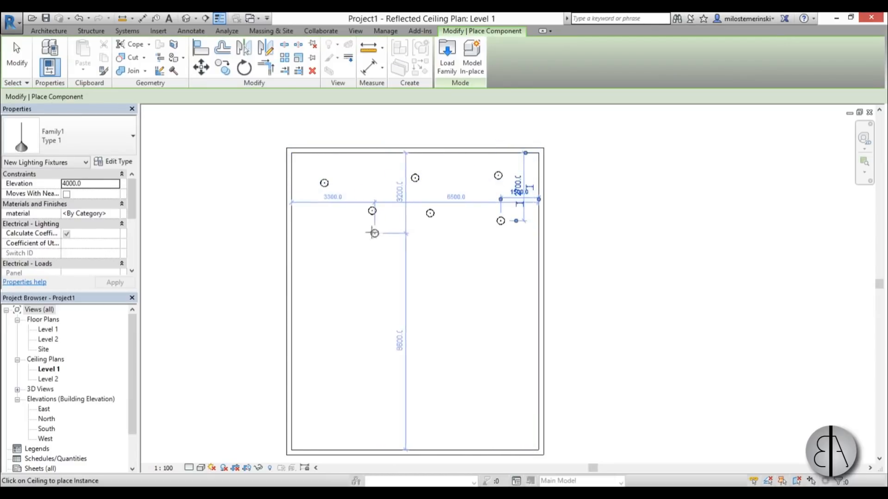
{"action": "left_click", "coordinate": [500, 221]}
{"action": "left_click", "coordinate": [327, 228]}
{"action": "key", "text": "Escape"}
{"action": "key", "text": "Escape"}
Step: Review the type properties of the northwest pendant fixture, including its photometric parameters, without changing them
{"action": "left_click", "coordinate": [324, 183]}
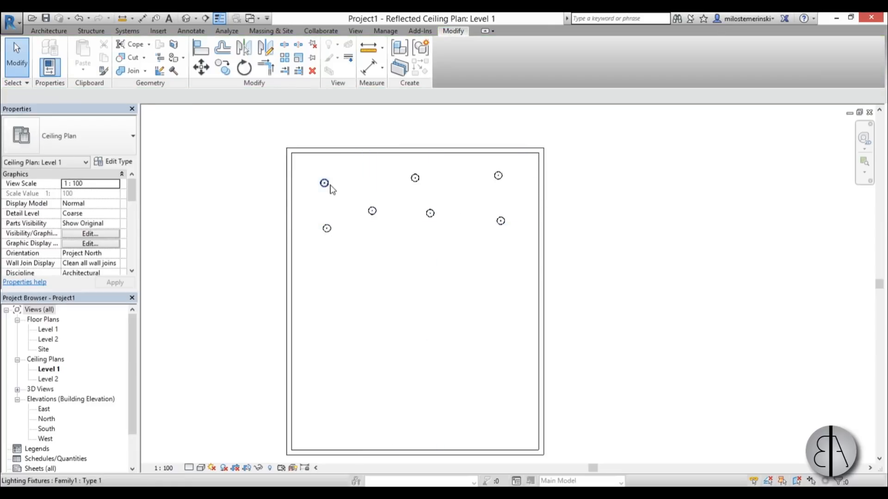
{"action": "scroll", "coordinate": [326, 184], "scroll_direction": "up", "scroll_amount": 2}
{"action": "left_click", "coordinate": [328, 184]}
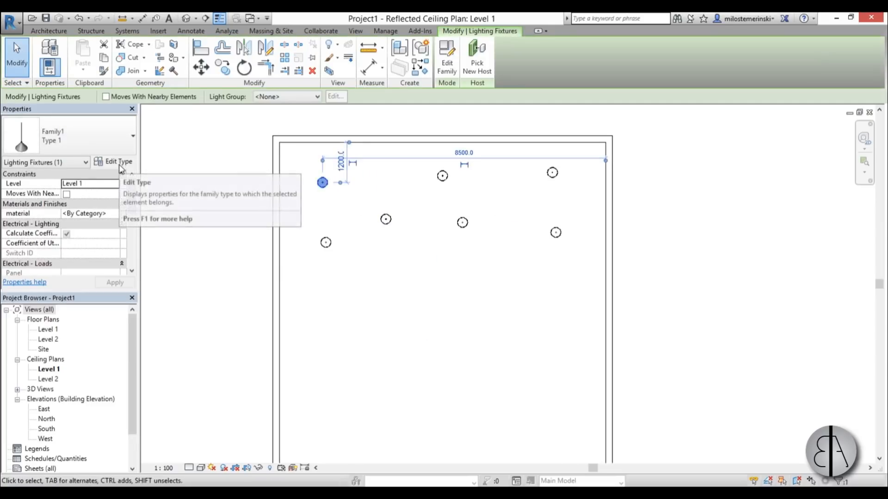
{"action": "left_click", "coordinate": [119, 165]}
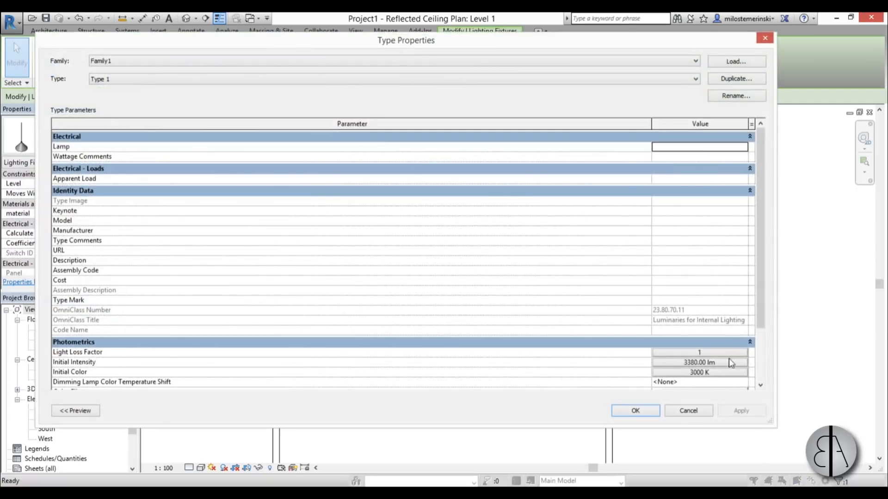
{"action": "scroll", "coordinate": [757, 293], "scroll_direction": "down", "scroll_amount": 2}
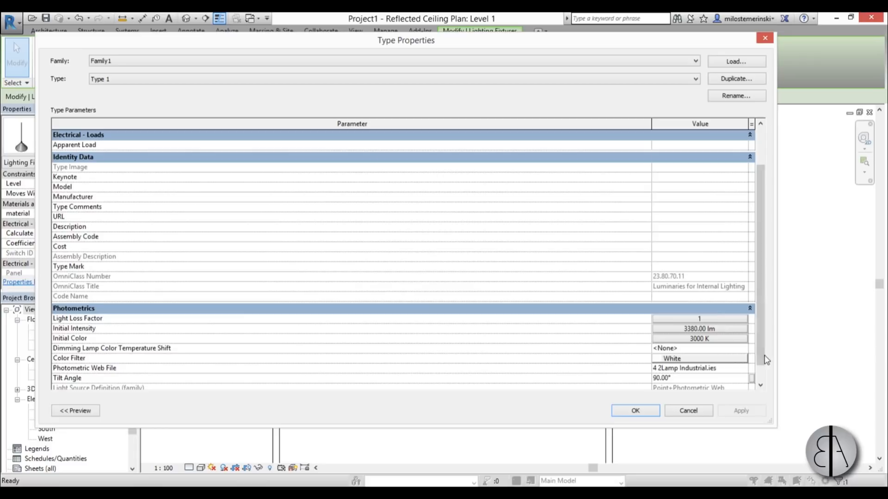
{"action": "scroll", "coordinate": [762, 367], "scroll_direction": "down", "scroll_amount": 1}
{"action": "left_click", "coordinate": [693, 412]}
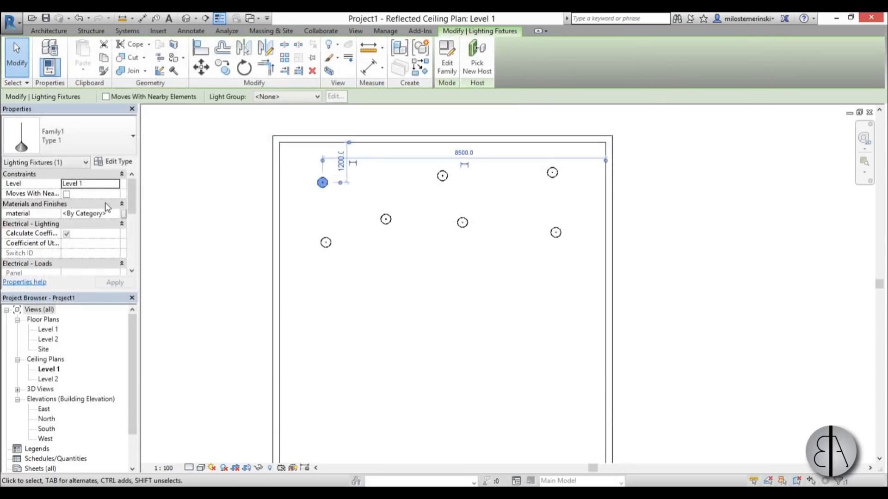
Step: Set the ceiling offset of the northwest pendant fixture to 400
{"action": "scroll", "coordinate": [138, 206], "scroll_direction": "down", "scroll_amount": 3}
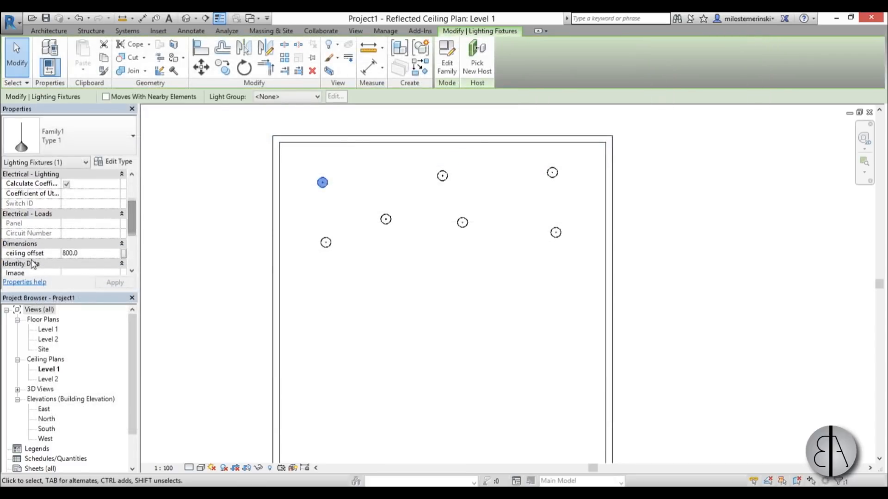
{"action": "left_click", "coordinate": [95, 254]}
{"action": "type", "text": "400"}
{"action": "left_click", "coordinate": [112, 283]}
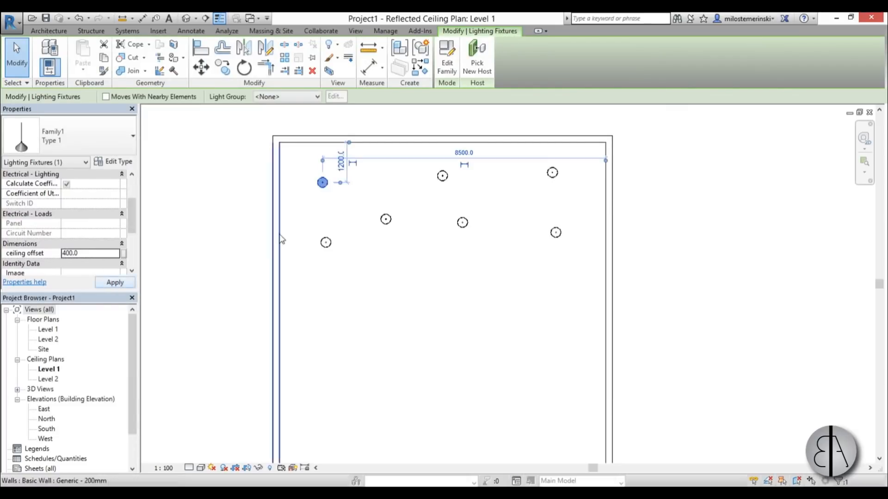
{"action": "left_click", "coordinate": [365, 287]}
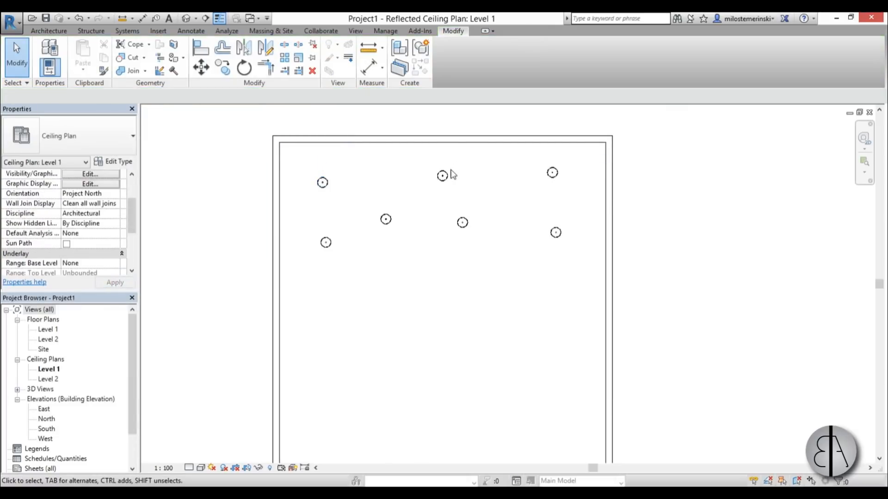
Step: Set the ceiling offset of the second fixture from the west in the southern row to 1000
{"action": "left_click", "coordinate": [387, 221]}
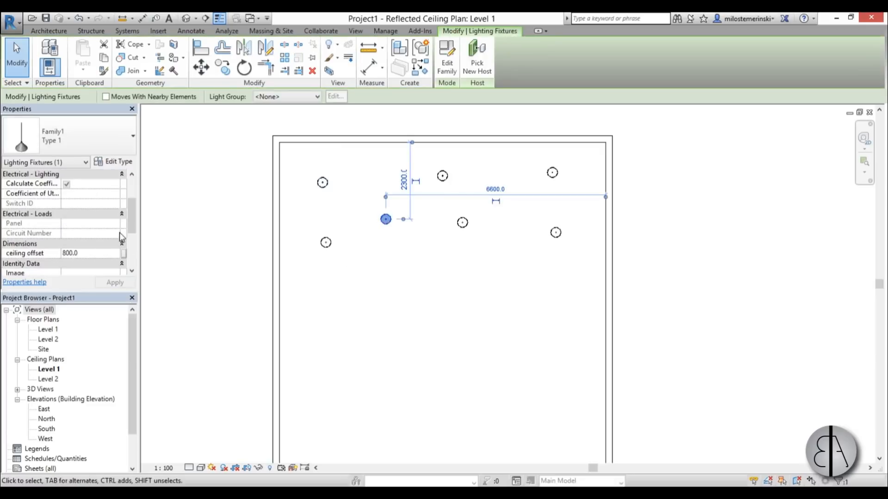
{"action": "left_click", "coordinate": [109, 254]}
{"action": "type", "text": "1000"}
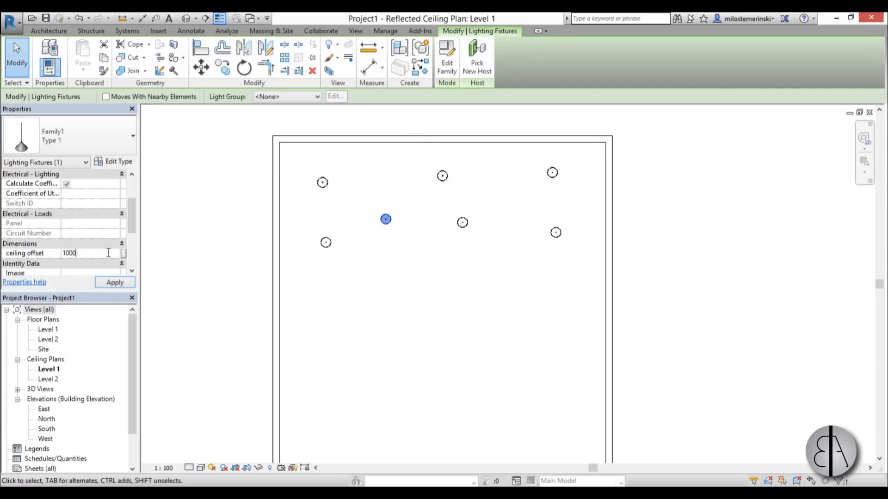
{"action": "left_click", "coordinate": [115, 283]}
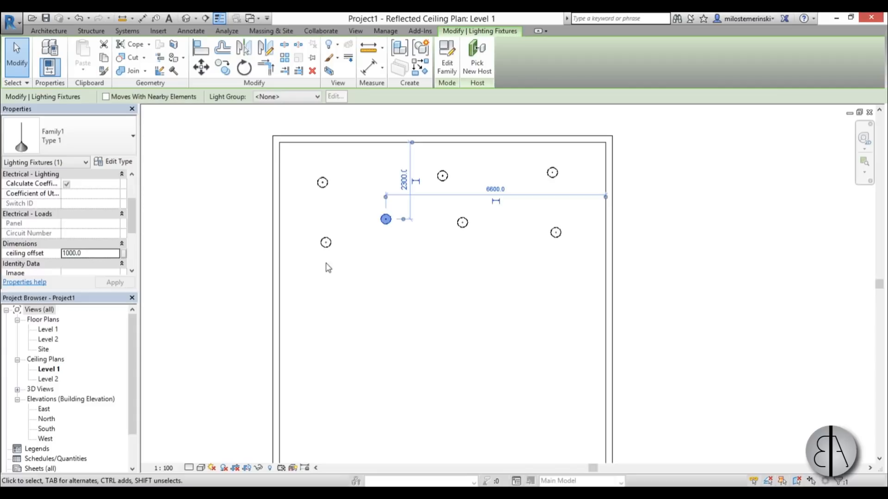
{"action": "left_click", "coordinate": [471, 253]}
Step: Set the ceiling offset of the third fixture from the west in the southern row to 500
{"action": "left_click", "coordinate": [462, 223]}
{"action": "left_click", "coordinate": [86, 255]}
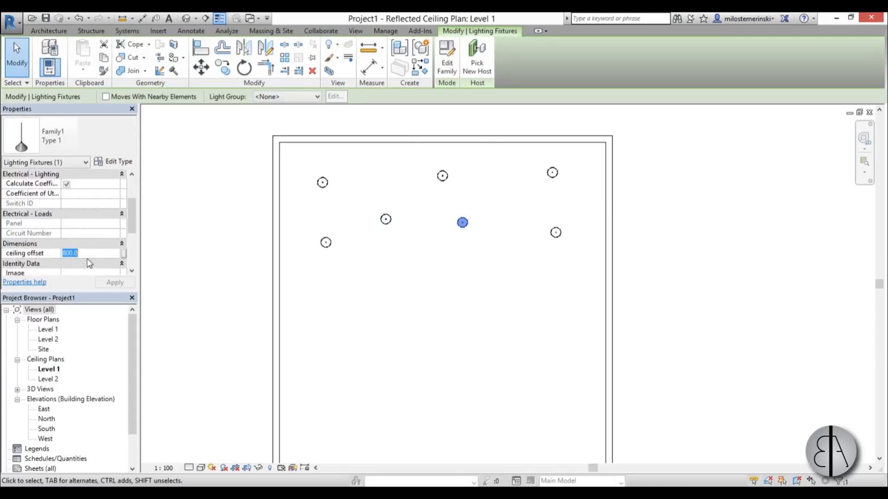
{"action": "type", "text": "500"}
{"action": "left_click", "coordinate": [115, 282]}
Step: Set the ceiling offset of the northeast pendant fixture to 300
{"action": "left_click", "coordinate": [552, 172]}
{"action": "left_click", "coordinate": [113, 254]}
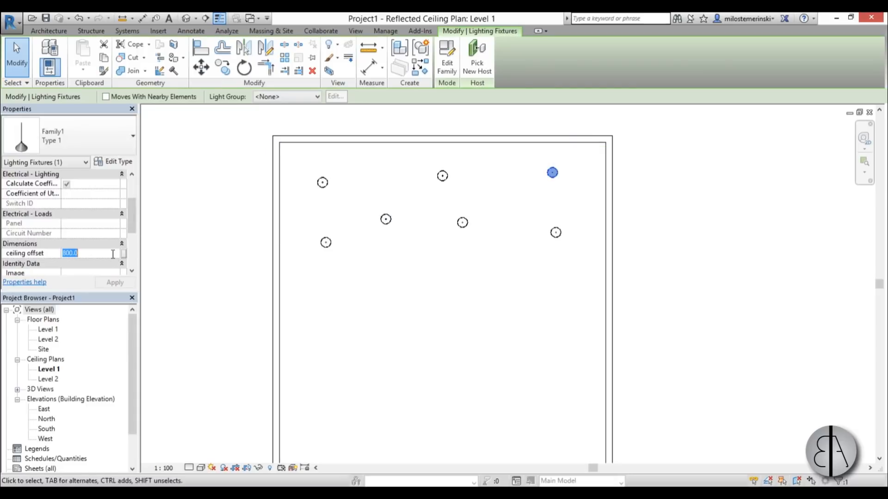
{"action": "type", "text": "300"}
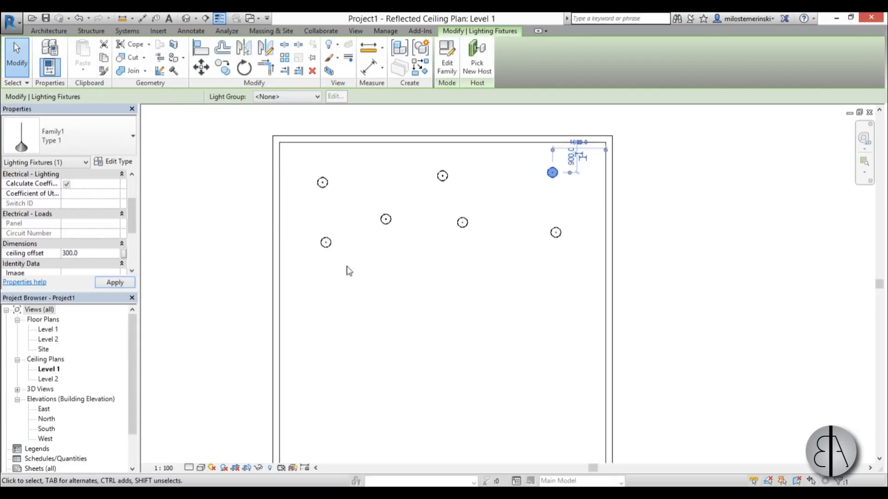
{"action": "left_click", "coordinate": [366, 279]}
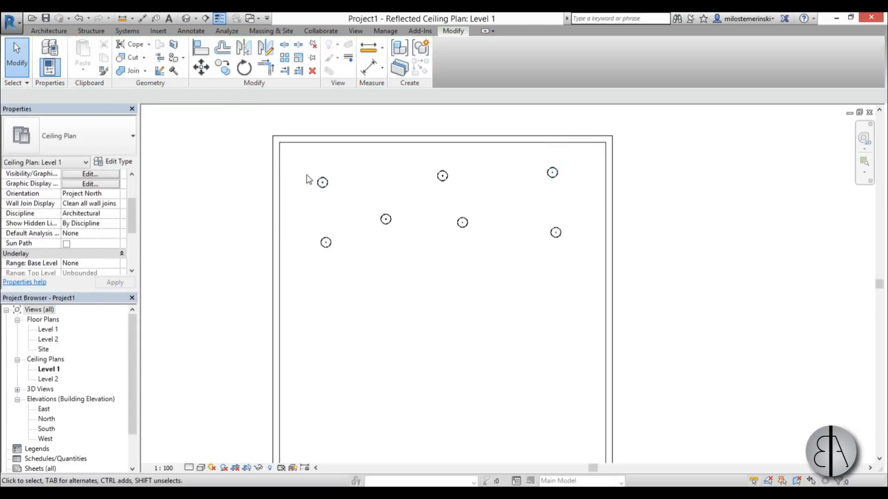
Step: Assign the yellow Parking Stripe material to the northwest fixture and the third fixture from the west in the southern row
{"action": "left_click", "coordinate": [323, 182]}
{"action": "left_click", "coordinate": [462, 222], "text": "ctrl"}
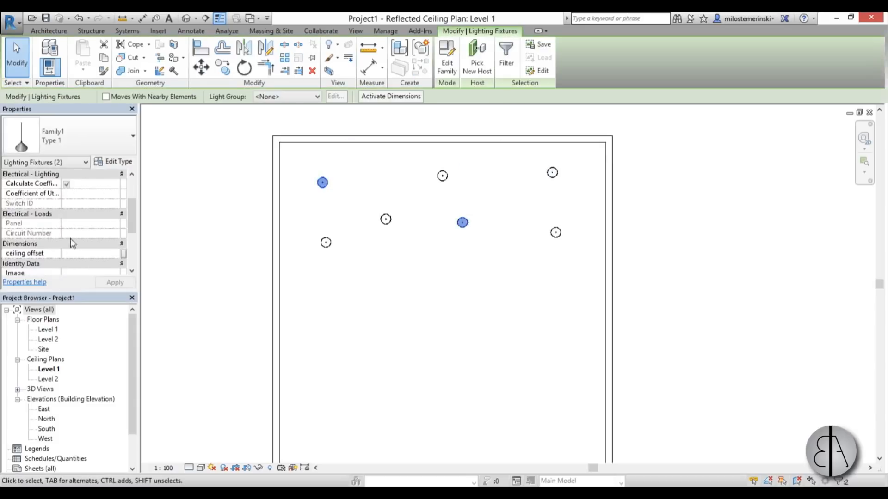
{"action": "left_click_drag", "start_coordinate": [130, 220], "coordinate": [131, 200]}
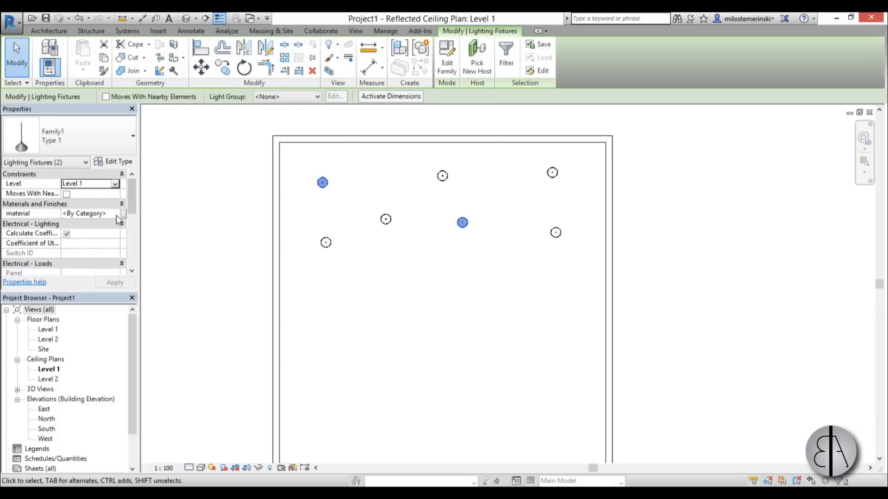
{"action": "left_click", "coordinate": [116, 215]}
{"action": "left_click", "coordinate": [116, 213]}
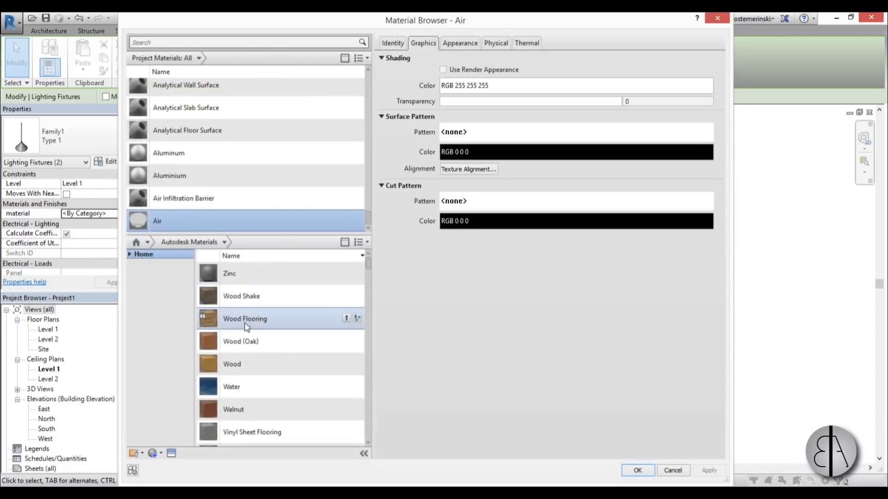
{"action": "left_click", "coordinate": [163, 43]}
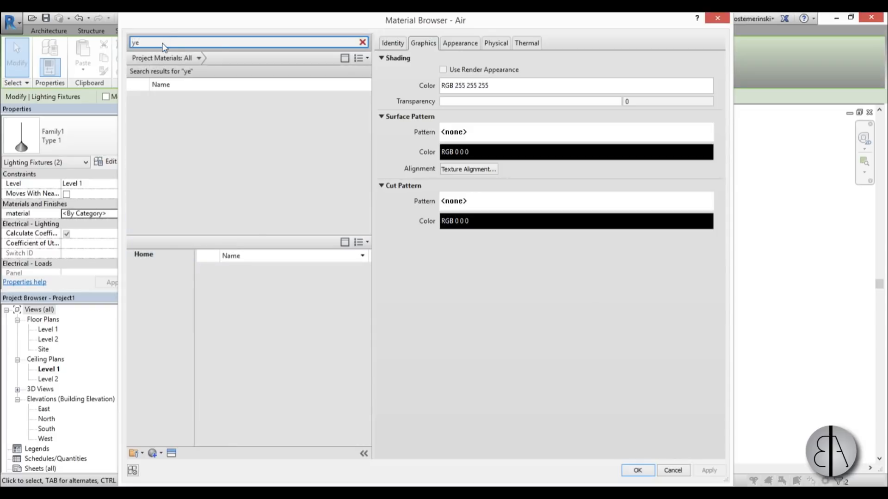
{"action": "type", "text": "yel"}
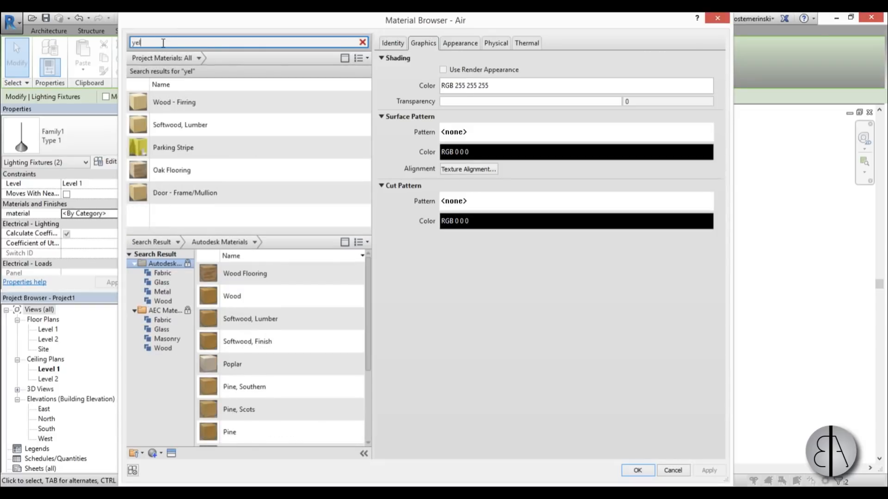
{"action": "left_click", "coordinate": [173, 157]}
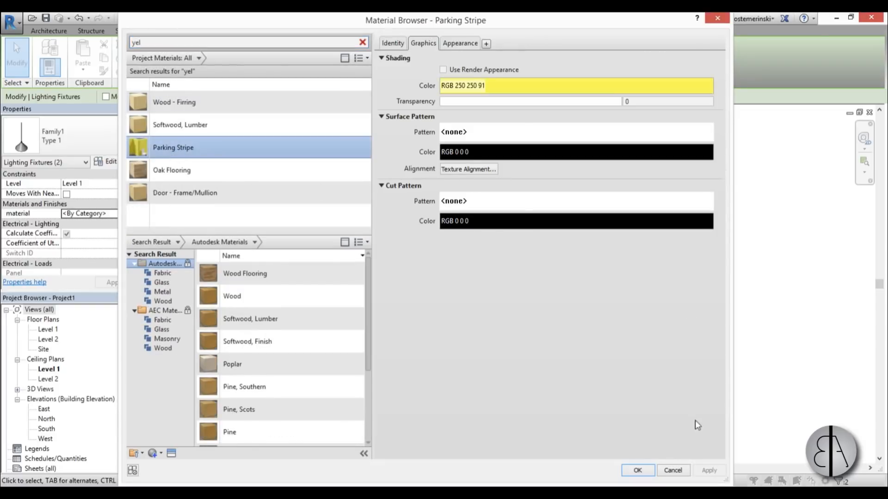
{"action": "left_click", "coordinate": [643, 473]}
{"action": "left_click", "coordinate": [363, 286]}
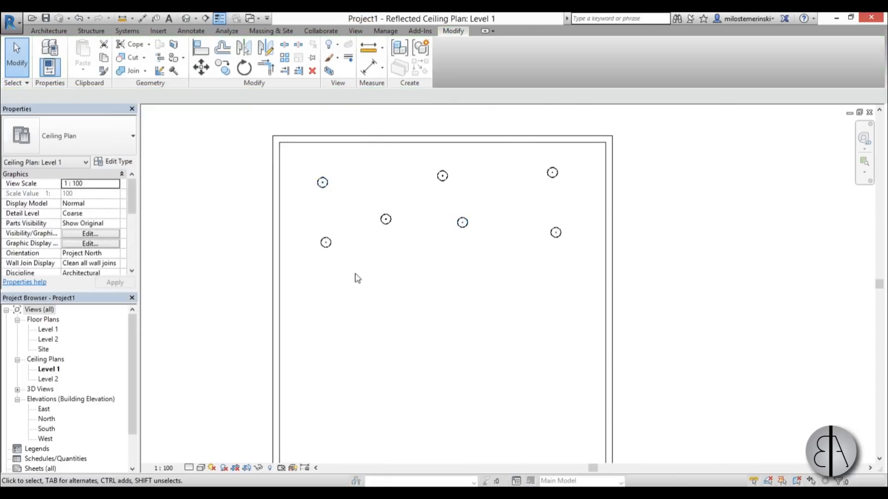
Step: Assign the library material Aluminum, Anodized Red to the southwest and northeast pendant fixtures
{"action": "left_click", "coordinate": [328, 244]}
{"action": "left_click", "coordinate": [331, 245]}
{"action": "left_click", "coordinate": [553, 172], "text": "ctrl"}
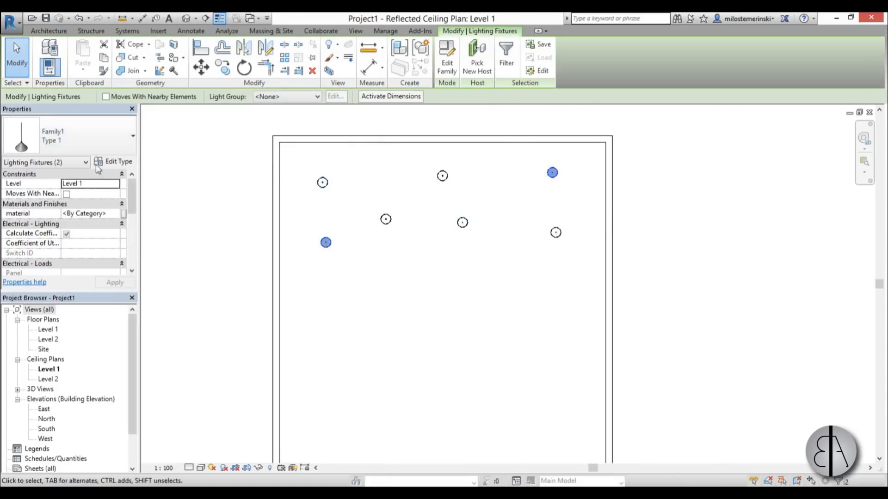
{"action": "left_click", "coordinate": [115, 214]}
{"action": "left_click", "coordinate": [123, 213]}
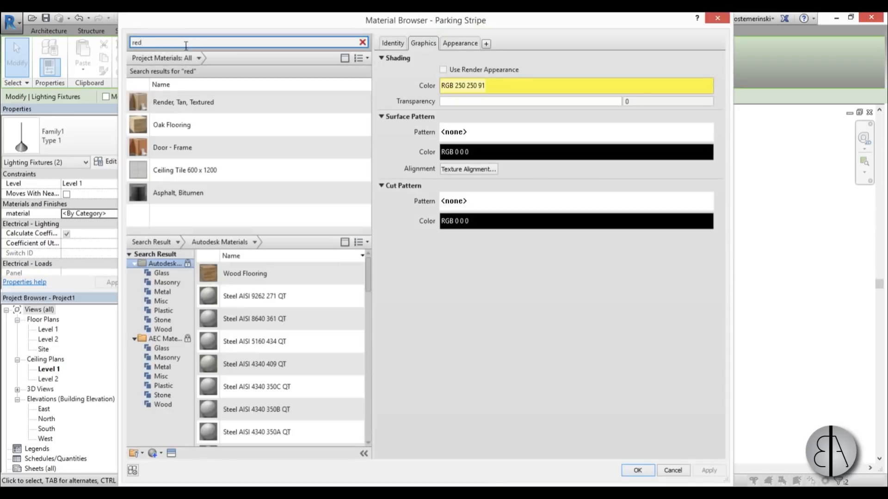
{"action": "scroll", "coordinate": [296, 329], "scroll_direction": "down", "scroll_amount": 6}
{"action": "scroll", "coordinate": [311, 324], "scroll_direction": "down", "scroll_amount": 5}
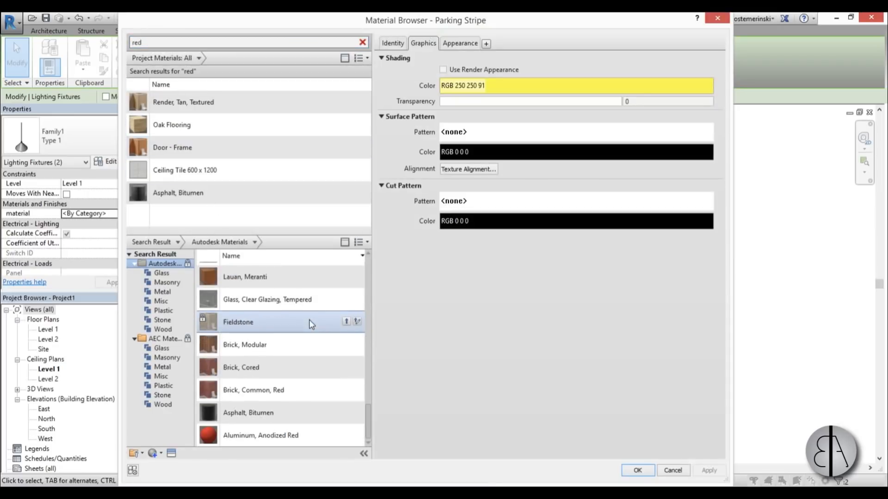
{"action": "left_click", "coordinate": [346, 435]}
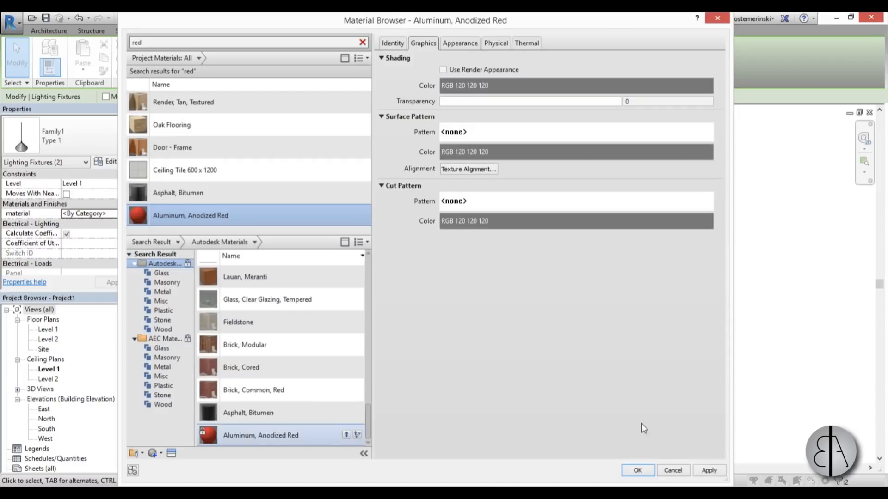
{"action": "left_click", "coordinate": [707, 468]}
{"action": "left_click", "coordinate": [639, 469]}
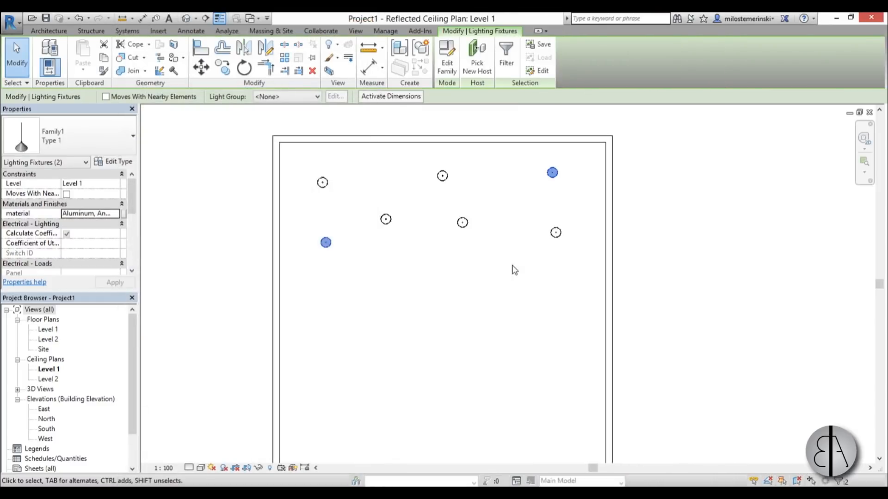
{"action": "left_click", "coordinate": [512, 265]}
Step: Assign the library material Steel, Paint Finish, Blue to the middle fixture of the northern row and the southeast fixture
{"action": "left_click", "coordinate": [443, 176]}
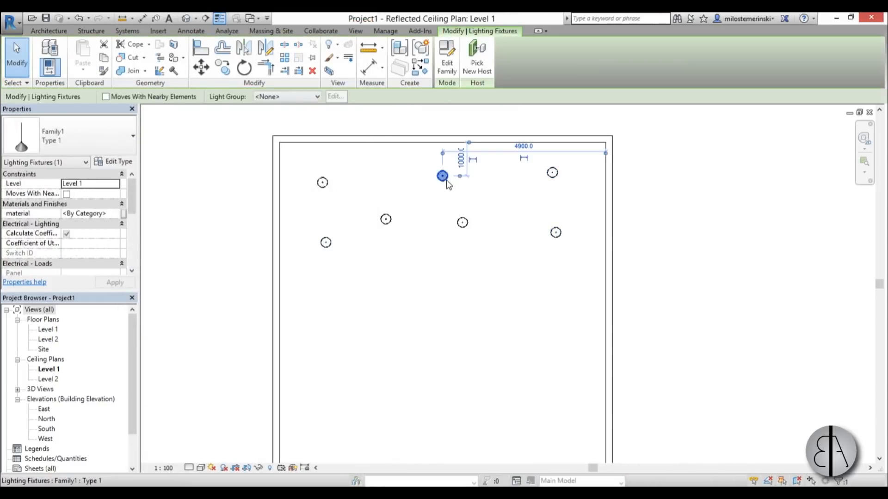
{"action": "left_click", "coordinate": [556, 233], "text": "ctrl"}
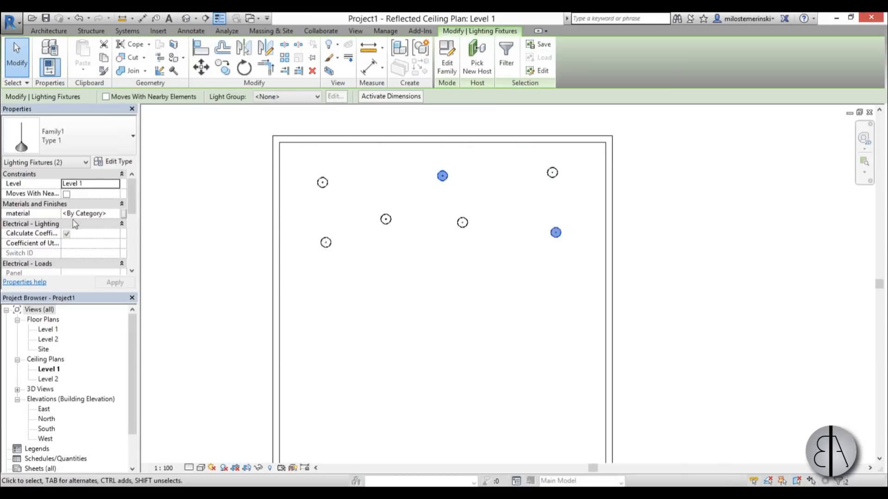
{"action": "left_click", "coordinate": [123, 214]}
{"action": "left_click", "coordinate": [160, 42]}
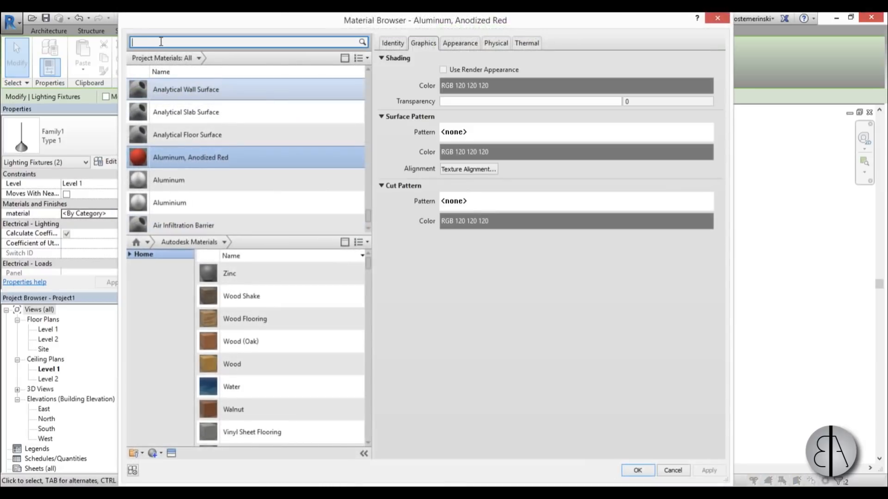
{"action": "key", "text": "Return"}
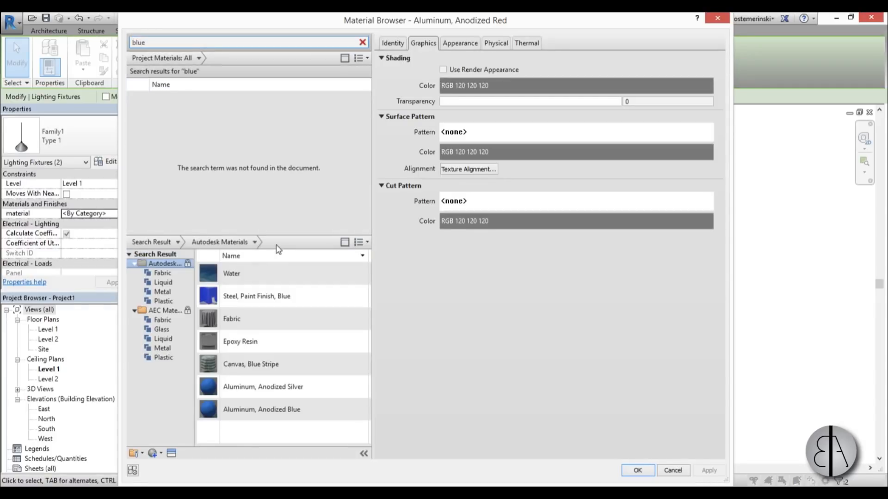
{"action": "left_click", "coordinate": [353, 296]}
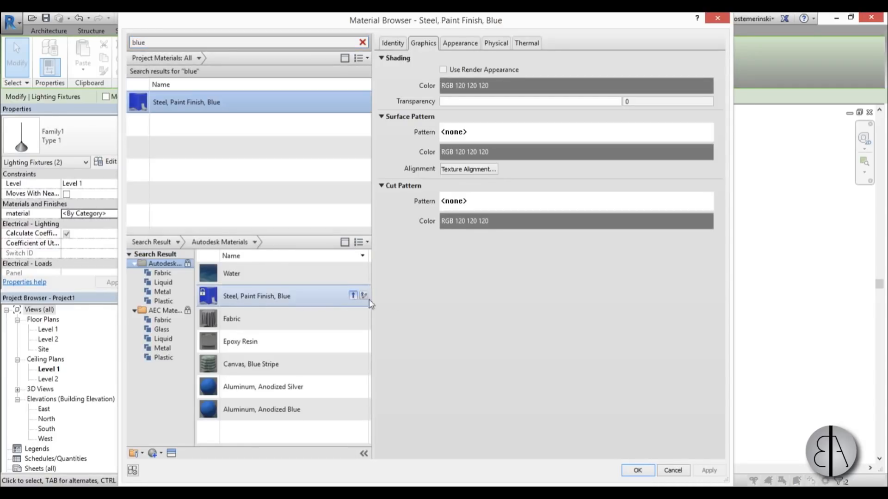
{"action": "left_click", "coordinate": [639, 470]}
{"action": "left_click", "coordinate": [365, 188]}
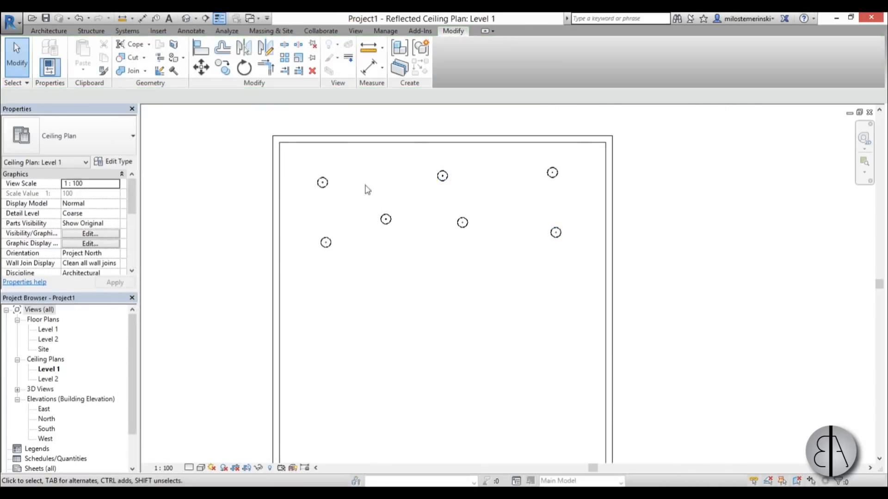
Step: In the Level 1 floor plan, place a camera inside the room near the south wall, aimed north beyond the far wall
{"action": "double_click", "coordinate": [48, 329]}
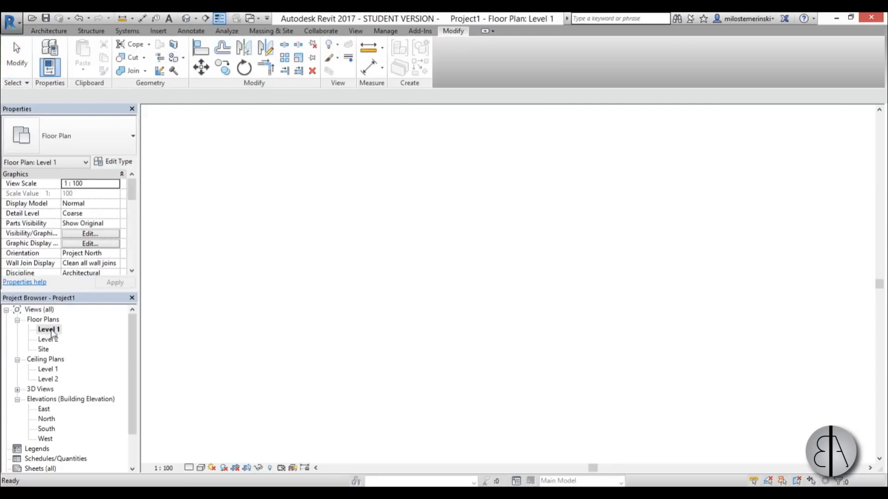
{"action": "scroll", "coordinate": [416, 244], "scroll_direction": "down", "scroll_amount": 3}
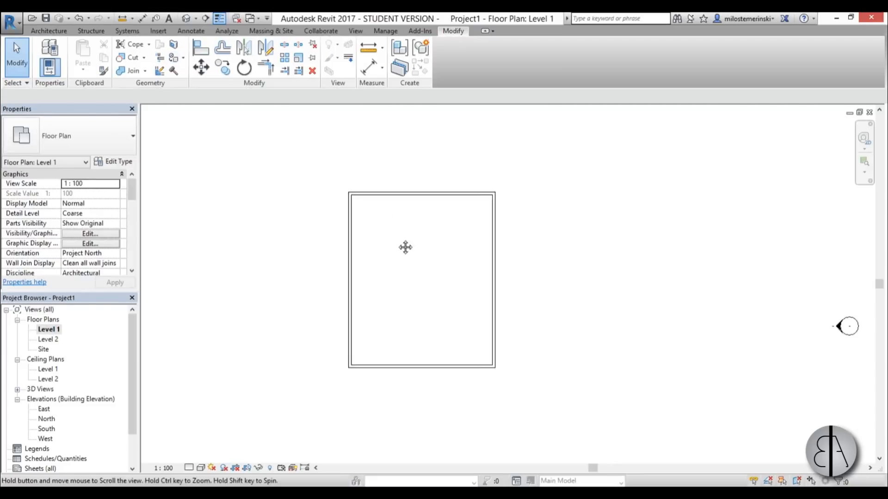
{"action": "left_click", "coordinate": [196, 18]}
{"action": "left_click", "coordinate": [206, 43]}
{"action": "left_click", "coordinate": [395, 318]}
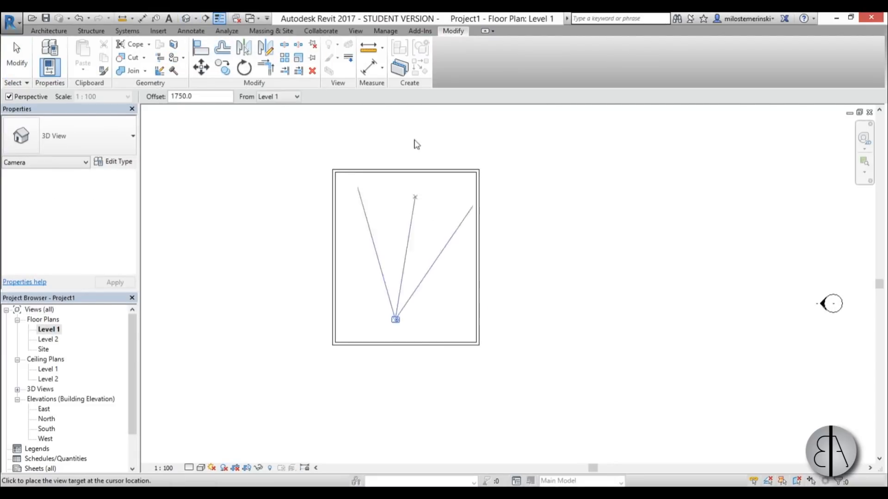
{"action": "left_click", "coordinate": [400, 111]}
Step: Widen the camera view's crop region on both sides so it takes in all the fixtures and both side walls
{"action": "scroll", "coordinate": [463, 204], "scroll_direction": "down", "scroll_amount": 3}
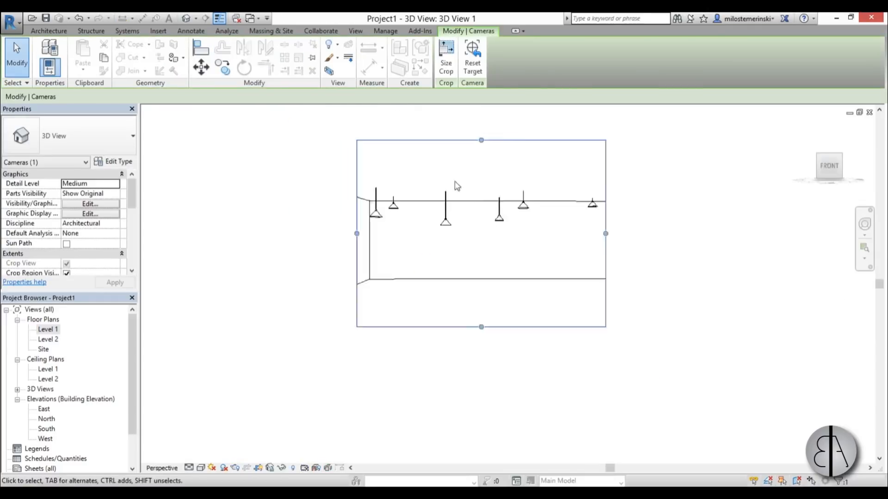
{"action": "left_click_drag", "start_coordinate": [584, 226], "coordinate": [646, 224]}
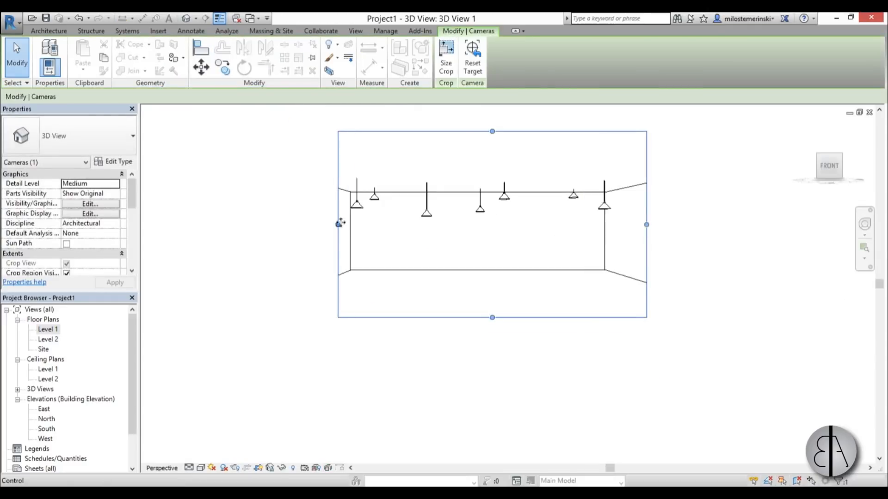
{"action": "left_click_drag", "start_coordinate": [338, 225], "coordinate": [261, 225]}
{"action": "scroll", "coordinate": [515, 203], "scroll_direction": "up", "scroll_amount": 2}
{"action": "key", "text": "Escape"}
{"action": "scroll", "coordinate": [371, 252], "scroll_direction": "up", "scroll_amount": 4}
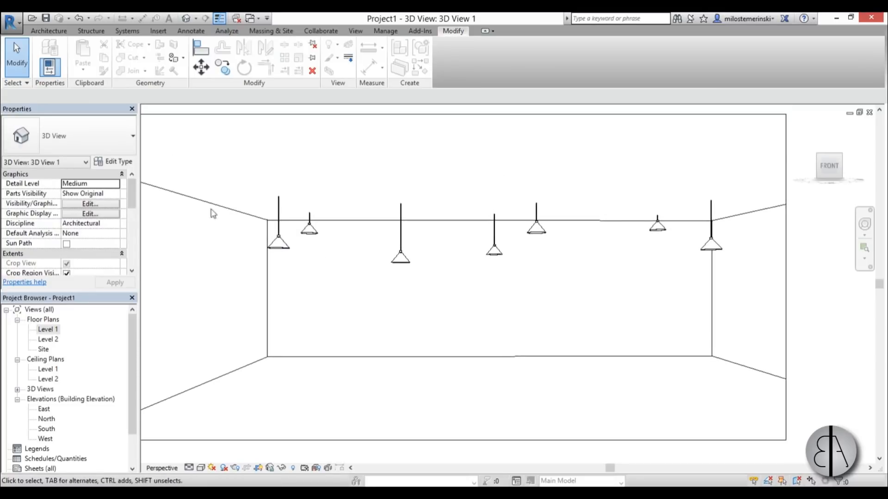
{"action": "middle_click_drag", "start_coordinate": [335, 301], "coordinate": [376, 319]}
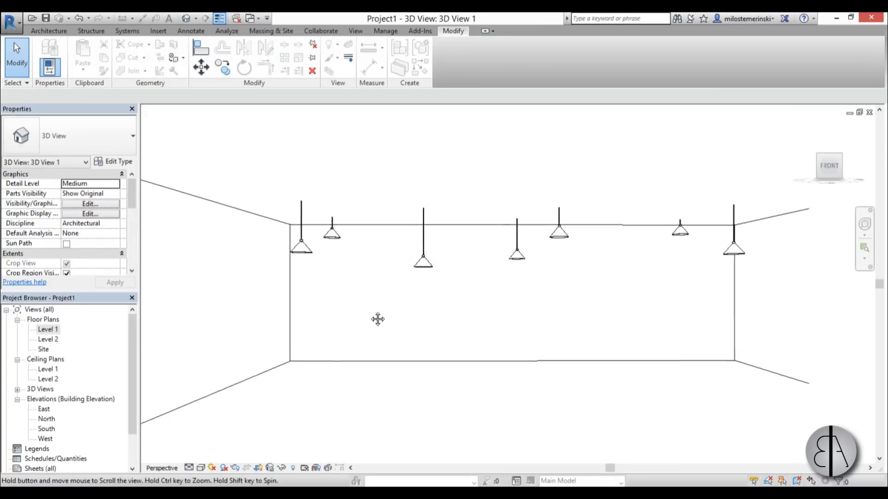
Step: Render the camera view at Medium quality with the Interior: Artificial only lighting scheme
{"action": "key", "text": "r"}
{"action": "key", "text": "r"}
{"action": "left_click", "coordinate": [118, 95]}
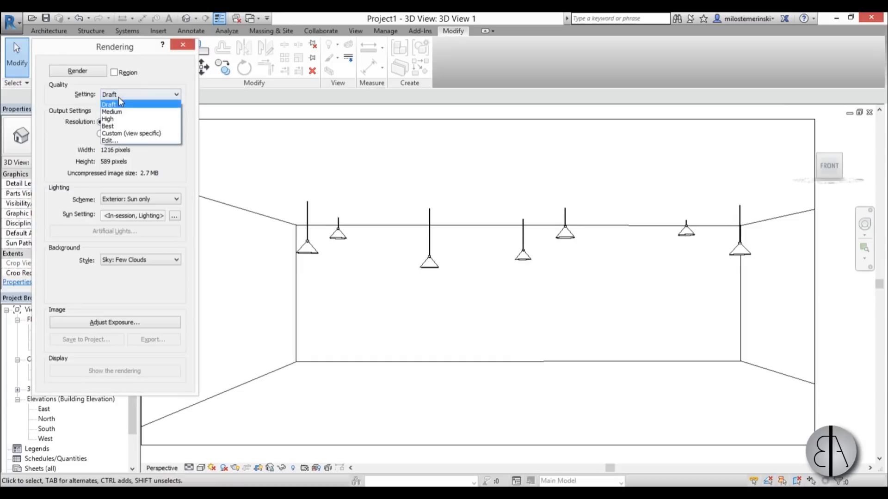
{"action": "left_click", "coordinate": [118, 96]}
{"action": "left_click", "coordinate": [118, 96]}
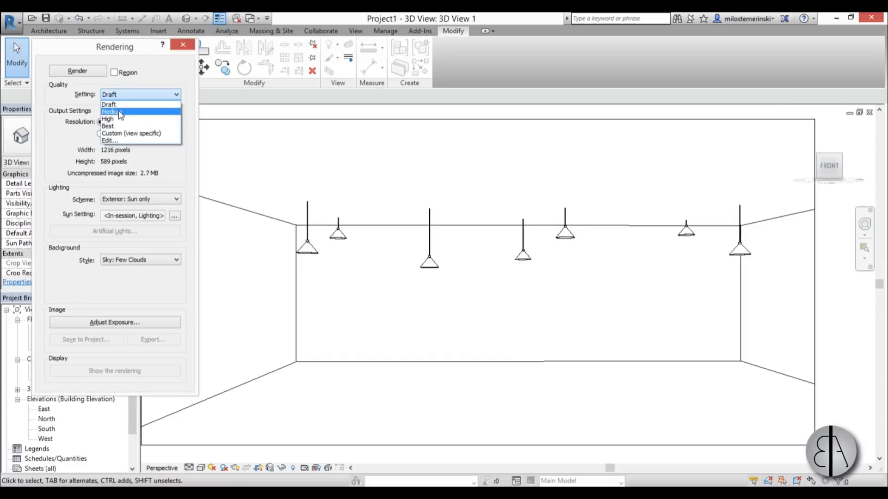
{"action": "left_click", "coordinate": [120, 112]}
{"action": "left_click", "coordinate": [141, 202]}
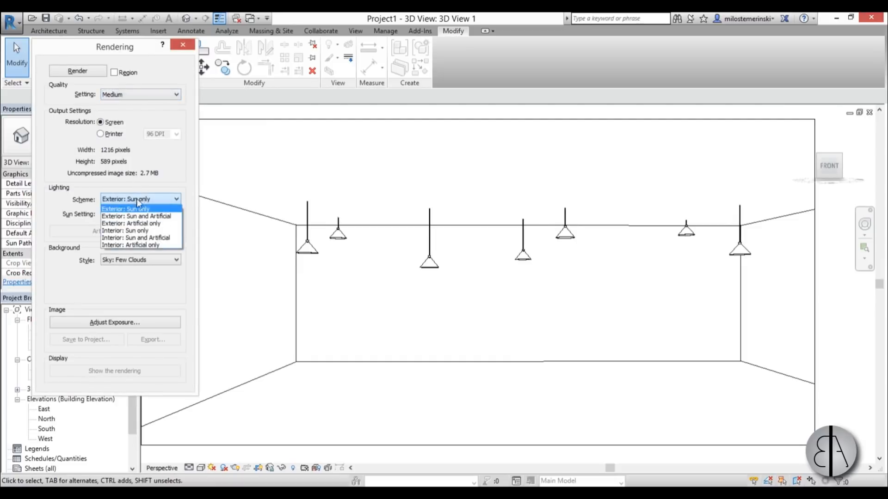
{"action": "left_click", "coordinate": [127, 245]}
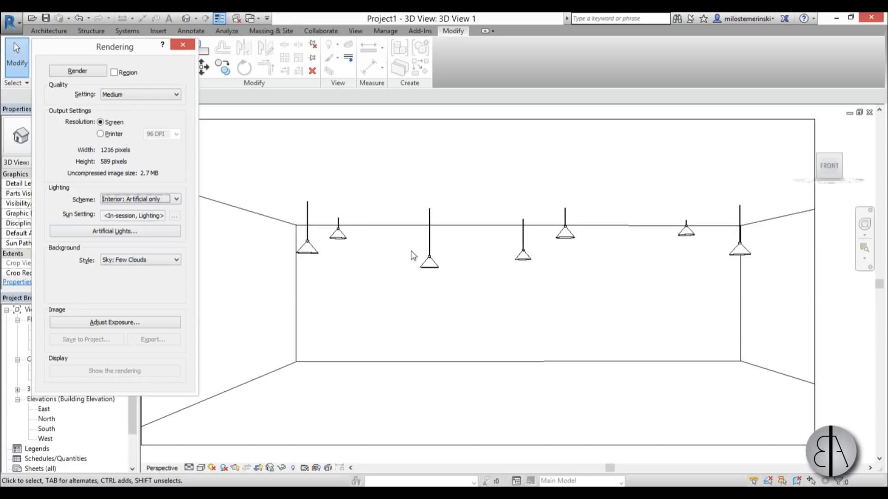
{"action": "left_click", "coordinate": [80, 73]}
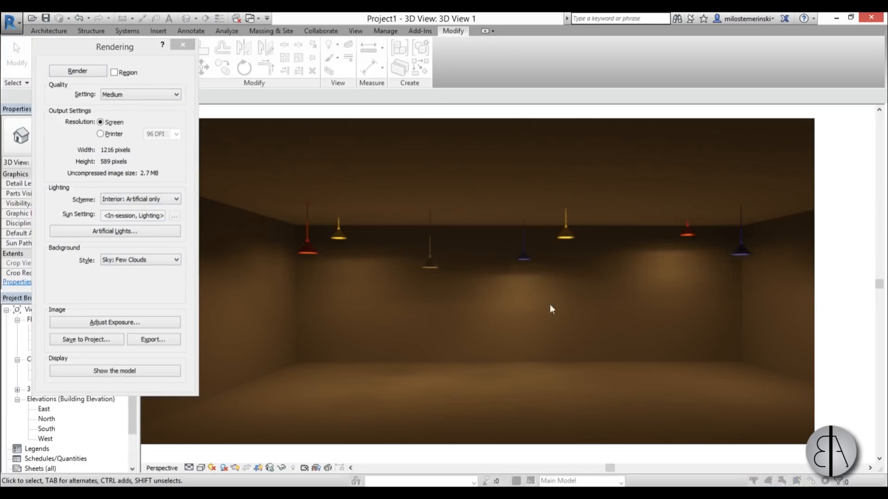
Step: Examine the rendered pendant fixtures up close and in the whole room, checking their colours, hanging heights and light
{"action": "scroll", "coordinate": [656, 246], "scroll_direction": "up", "scroll_amount": 2}
{"action": "scroll", "coordinate": [650, 248], "scroll_direction": "down", "scroll_amount": 2}
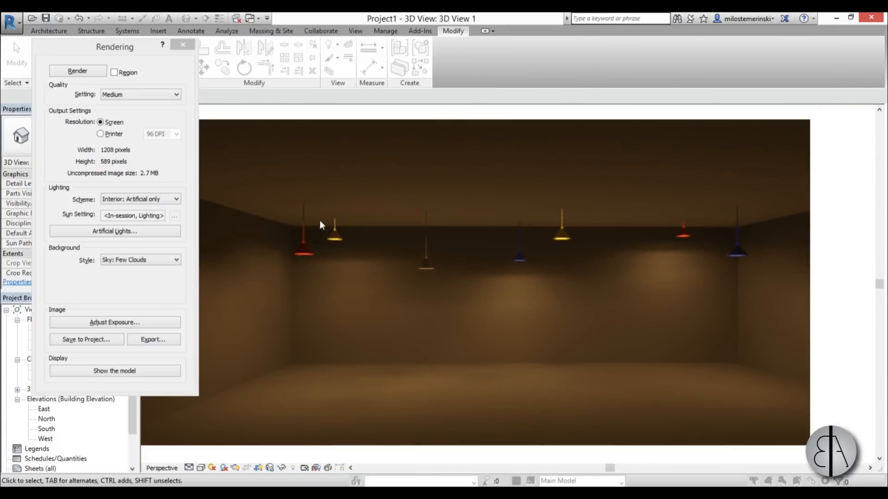
{"action": "scroll", "coordinate": [319, 220], "scroll_direction": "up", "scroll_amount": 2}
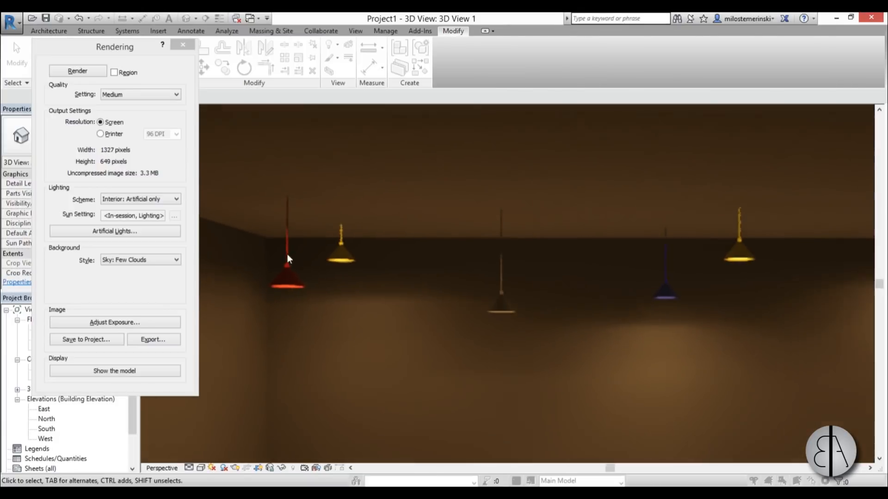
{"action": "scroll", "coordinate": [287, 254], "scroll_direction": "down", "scroll_amount": 3}
{"action": "scroll", "coordinate": [495, 268], "scroll_direction": "up", "scroll_amount": 1}
{"action": "scroll", "coordinate": [693, 218], "scroll_direction": "down", "scroll_amount": 1}
{"action": "scroll", "coordinate": [535, 233], "scroll_direction": "up", "scroll_amount": 1}
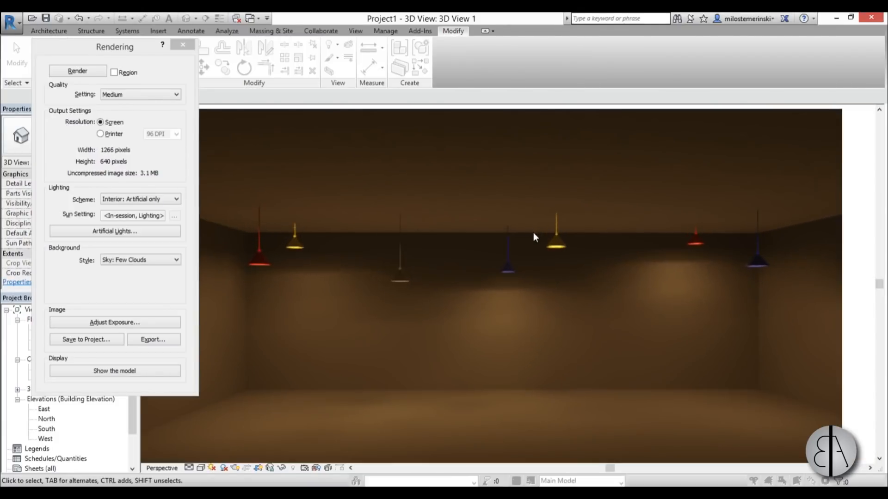